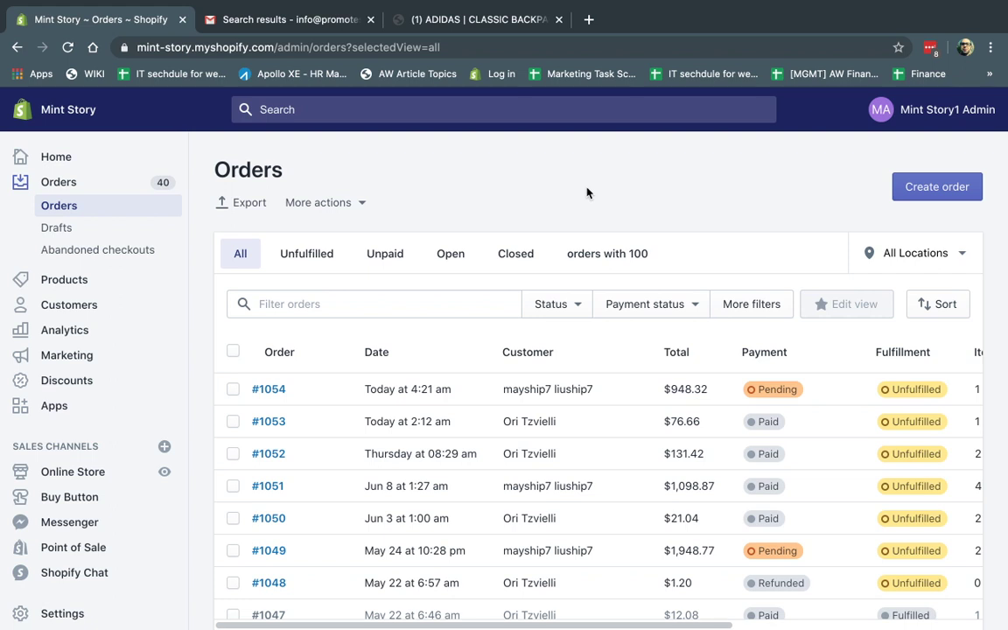
# Step: View the ADIDAS Classic Backpack Legend Ink Multicolour product page ($50.00 USD) in the storefront
pyautogui.click(408, 19)
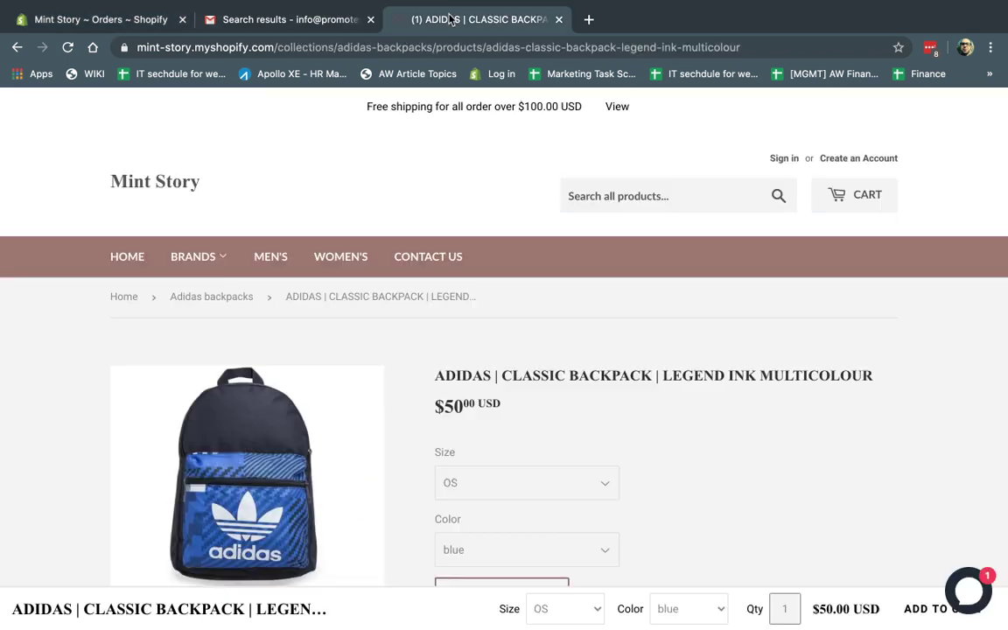
pyautogui.scroll(-1, 715, 484)
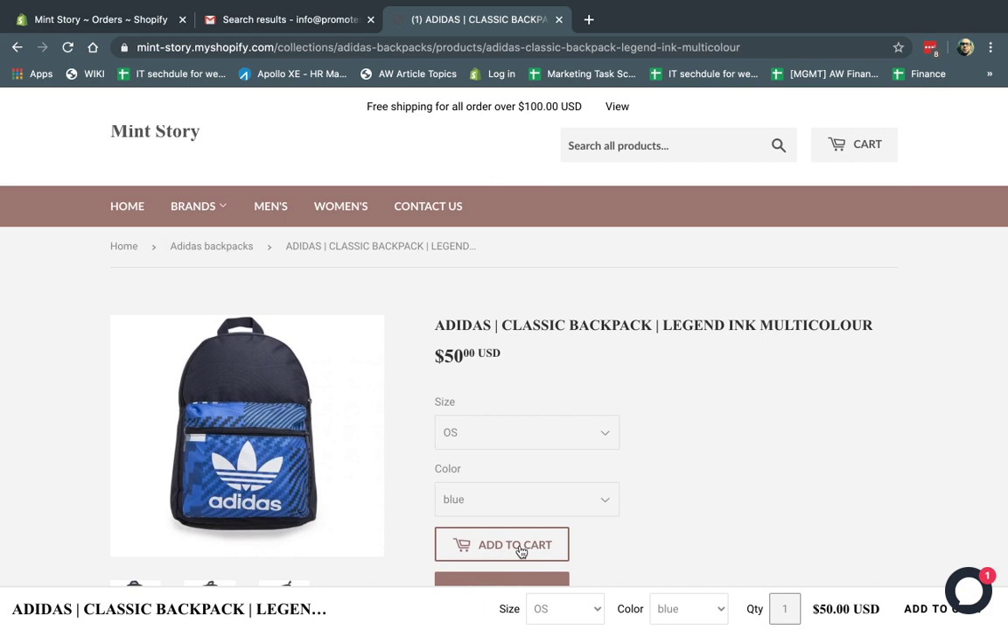
# Step: Return to the Shopify admin Orders tab and open the Drafts list of draft orders
pyautogui.click(125, 19)
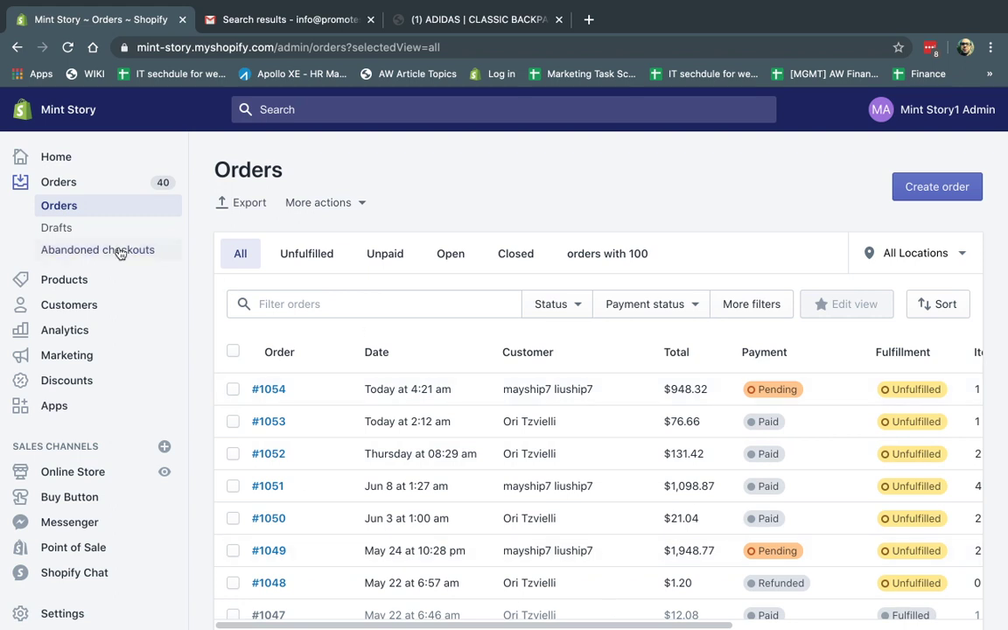
pyautogui.click(70, 230)
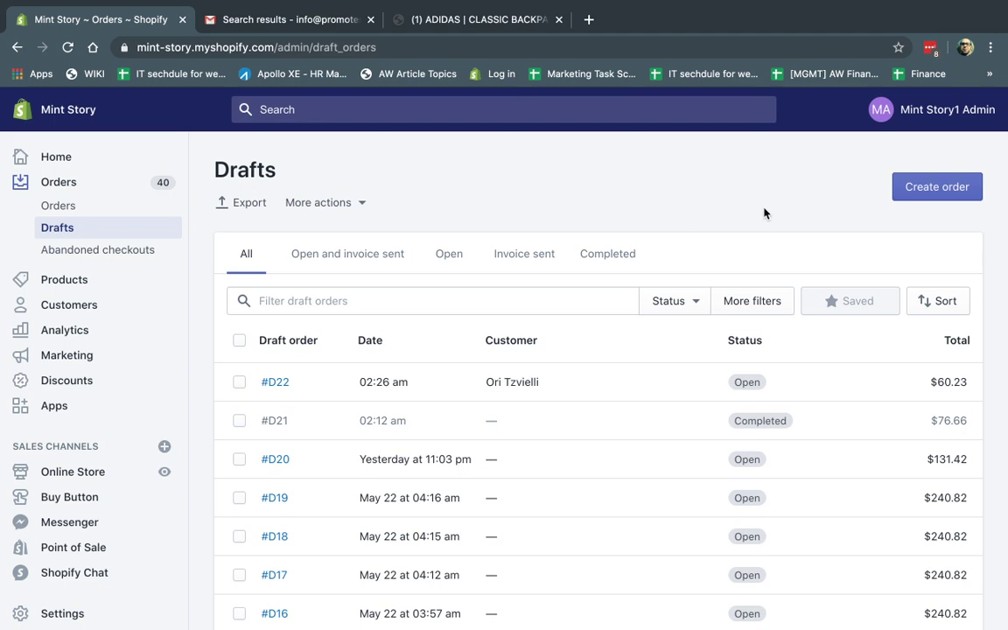
# Step: Start a new draft order from the Drafts list
pyautogui.click(950, 189)
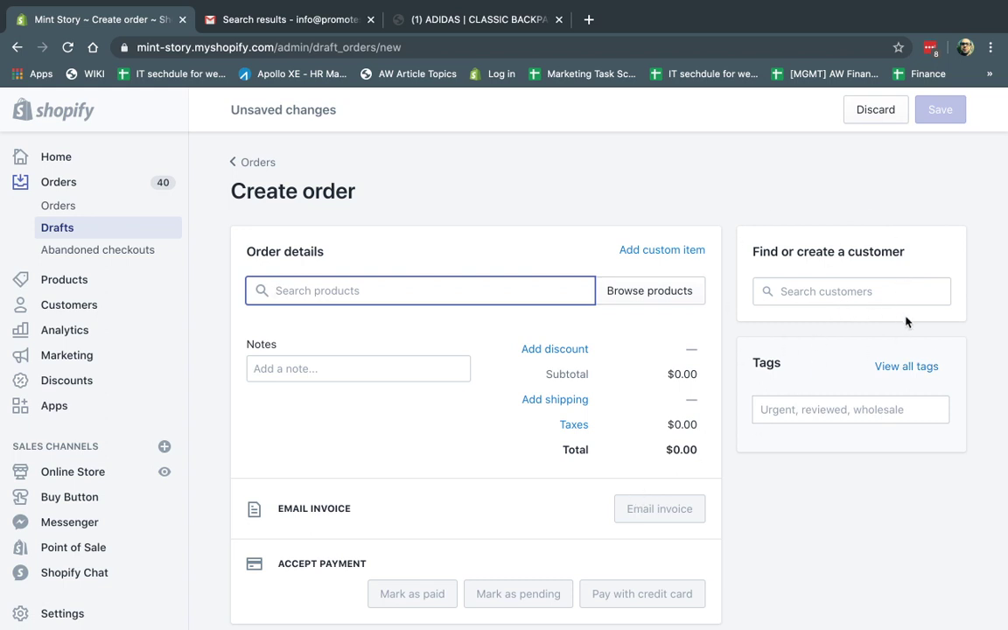
# Step: Search customers by name and attach the matching existing customer with 2 prior orders
pyautogui.click(866, 291)
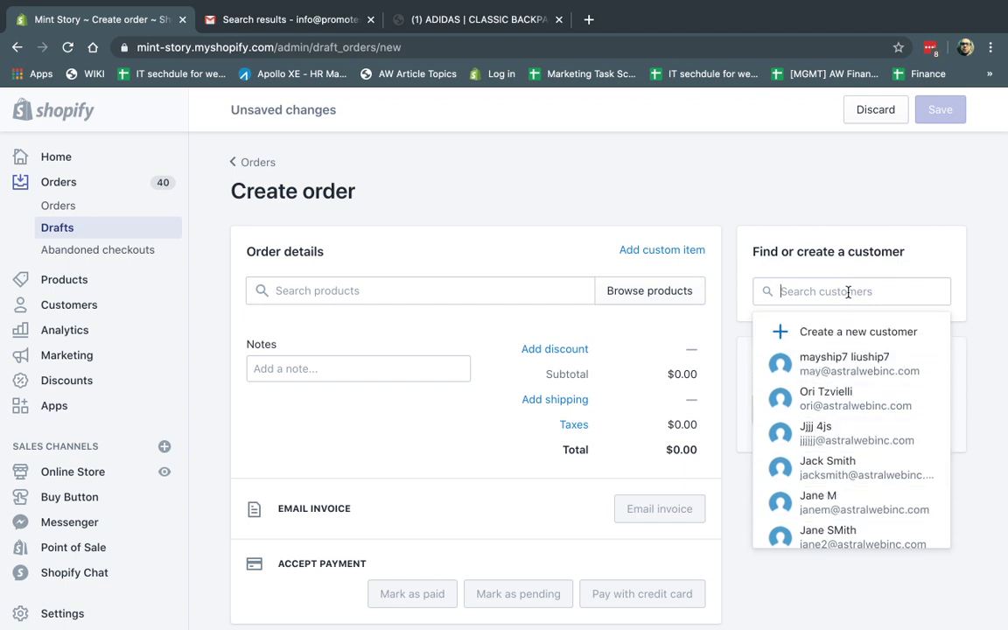
pyautogui.write('may')
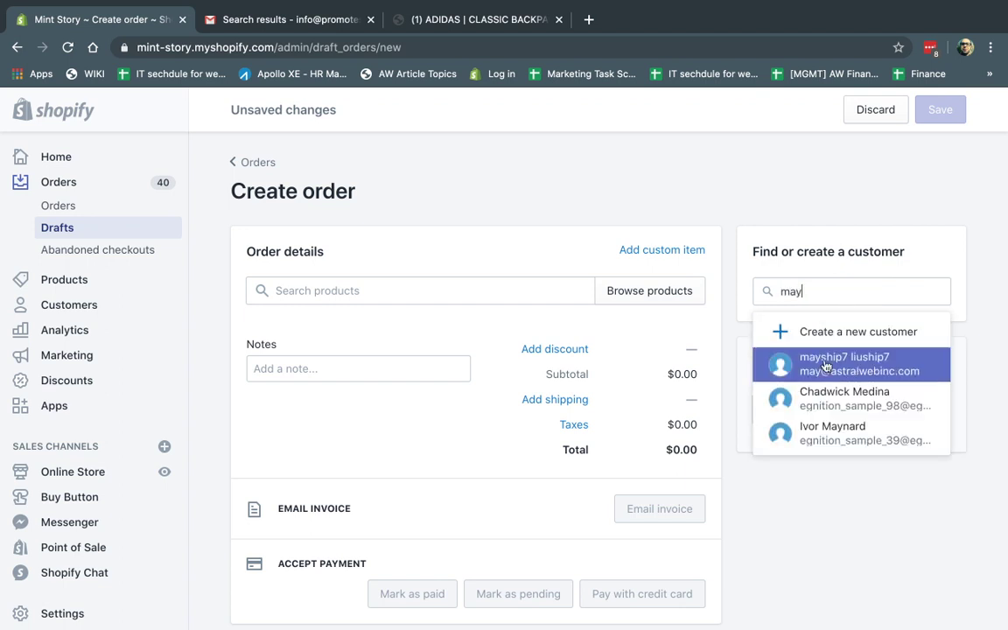
pyautogui.doubleClick(818, 291)
pyautogui.click(828, 369)
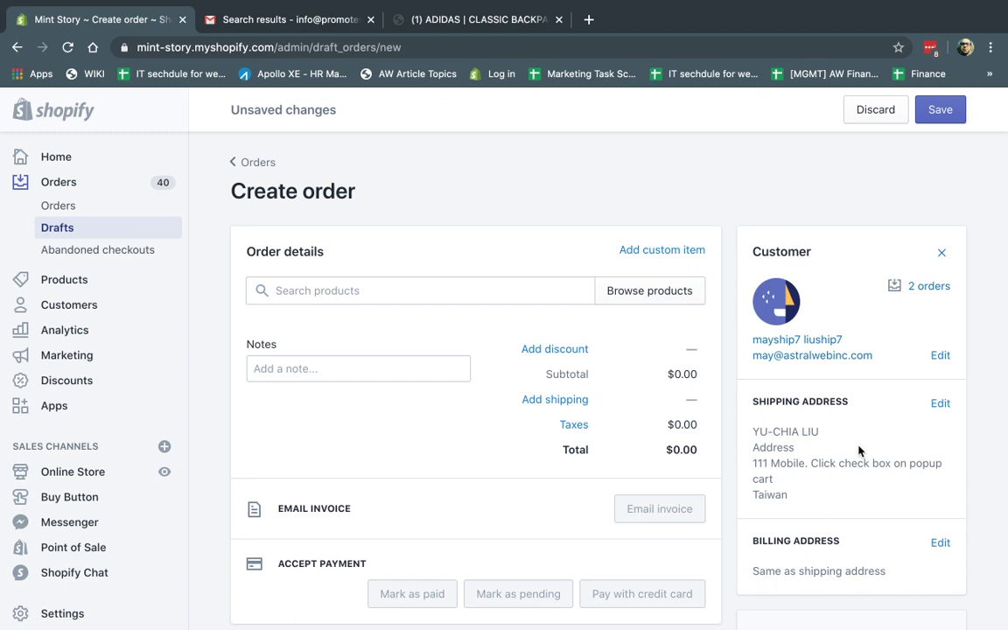
# Step: Review the customer's saved shipping addresses without changes, then remove the customer from the draft
pyautogui.click(940, 403)
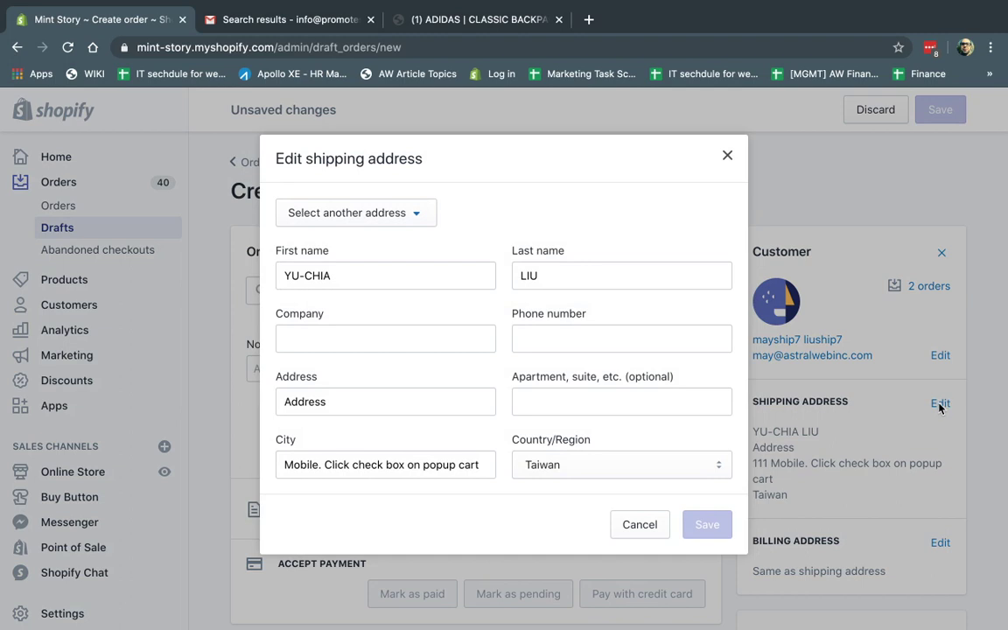
pyautogui.click(414, 214)
pyautogui.click(529, 207)
pyautogui.click(632, 527)
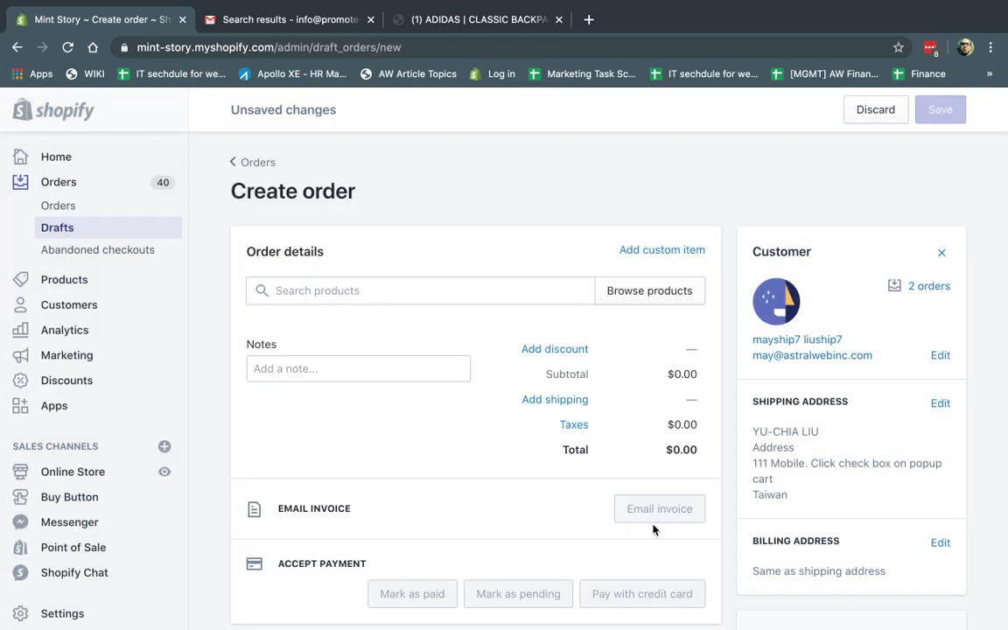
pyautogui.scroll(-3, 848, 455)
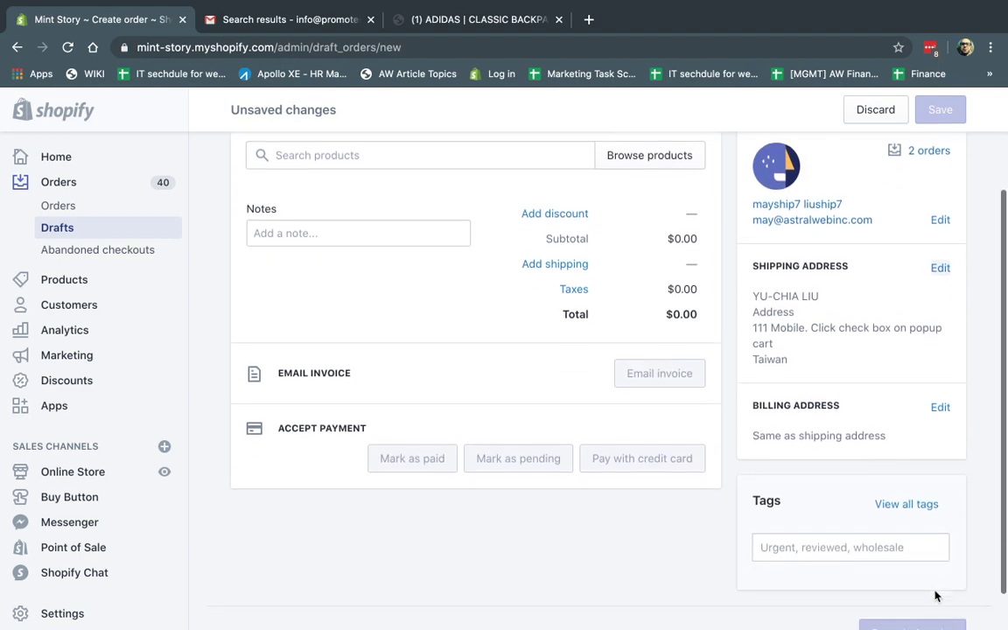
pyautogui.scroll(3, 845, 425)
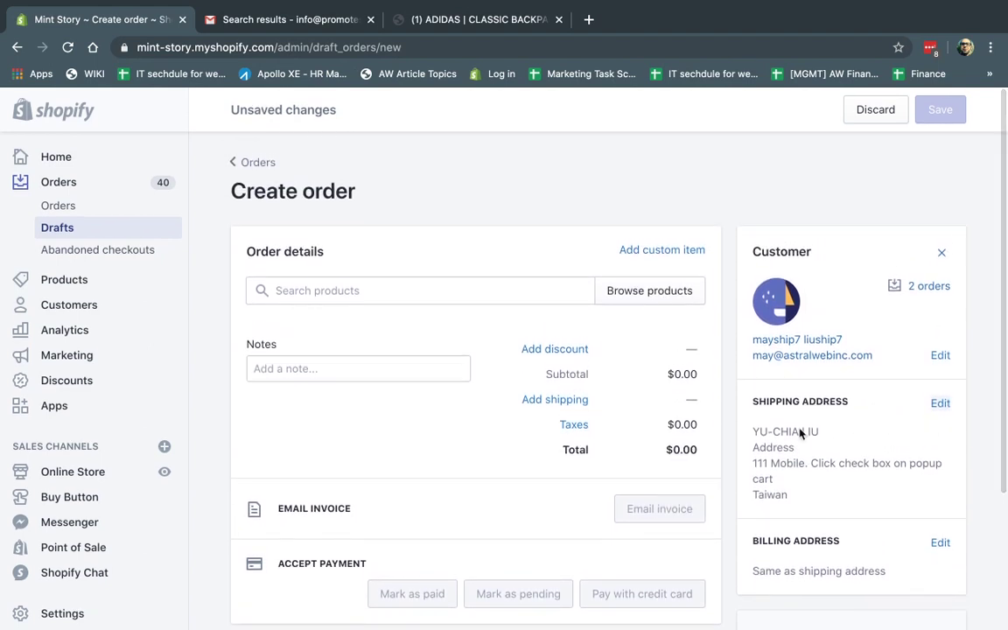
pyautogui.click(940, 255)
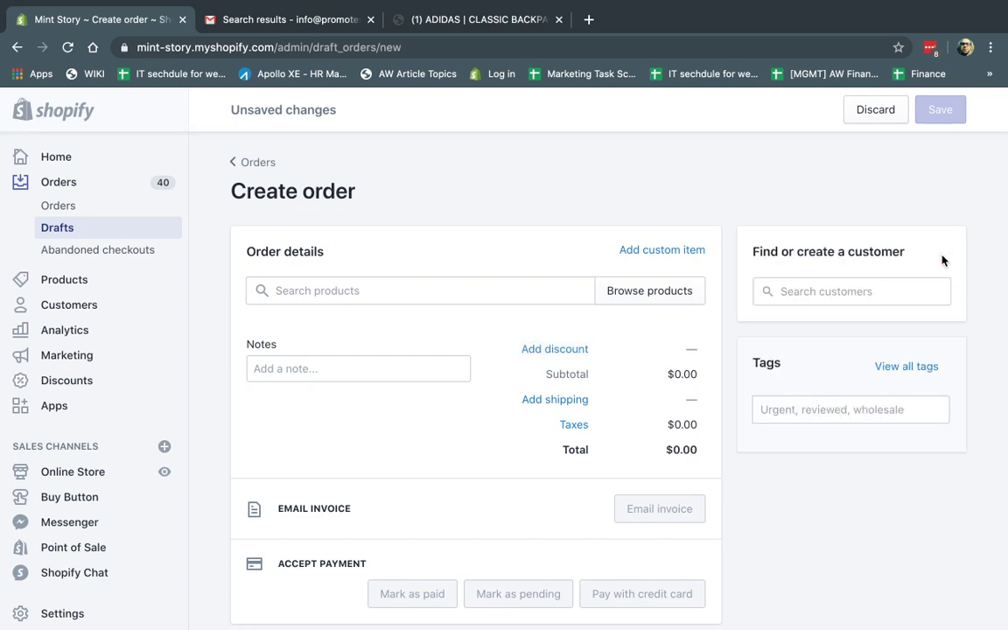
# Step: Close the new-customer form unsaved and reattach the first listed existing customer
pyautogui.click(799, 288)
pyautogui.click(828, 334)
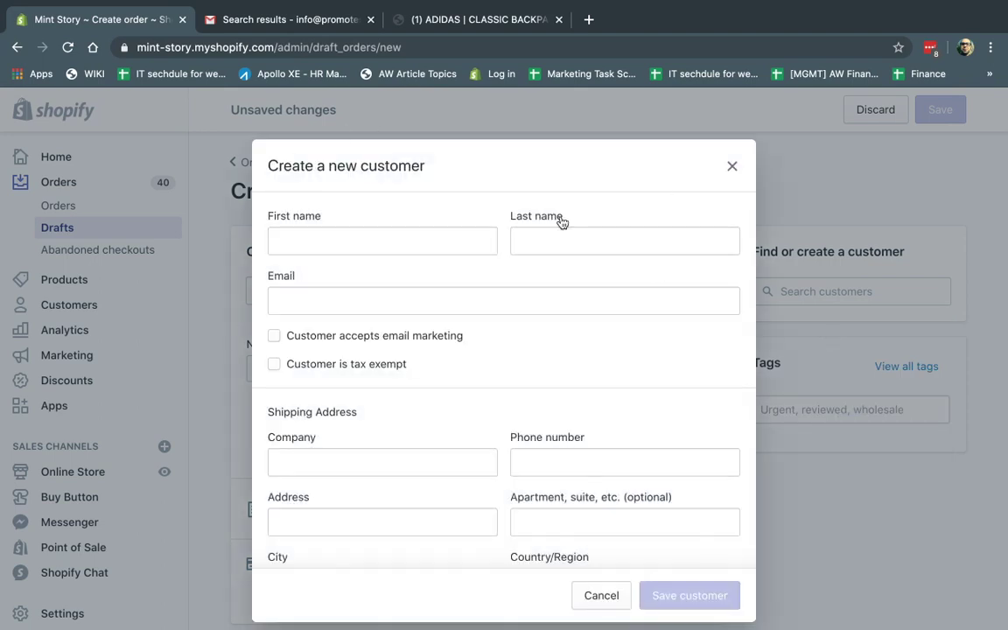
pyautogui.scroll(-2, 537, 388)
pyautogui.scroll(3, 534, 387)
pyautogui.click(732, 167)
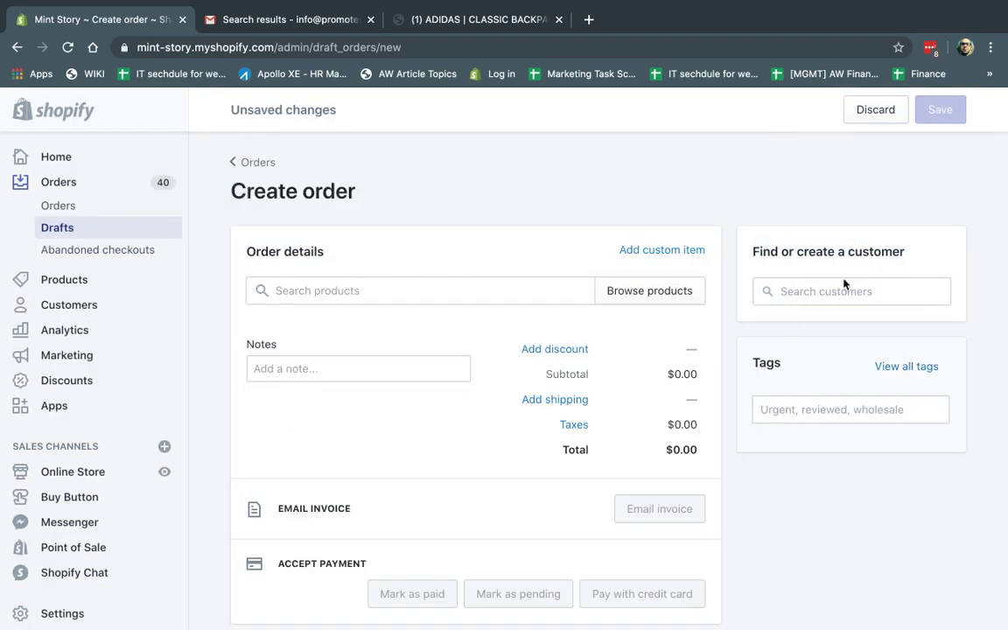
pyautogui.click(836, 289)
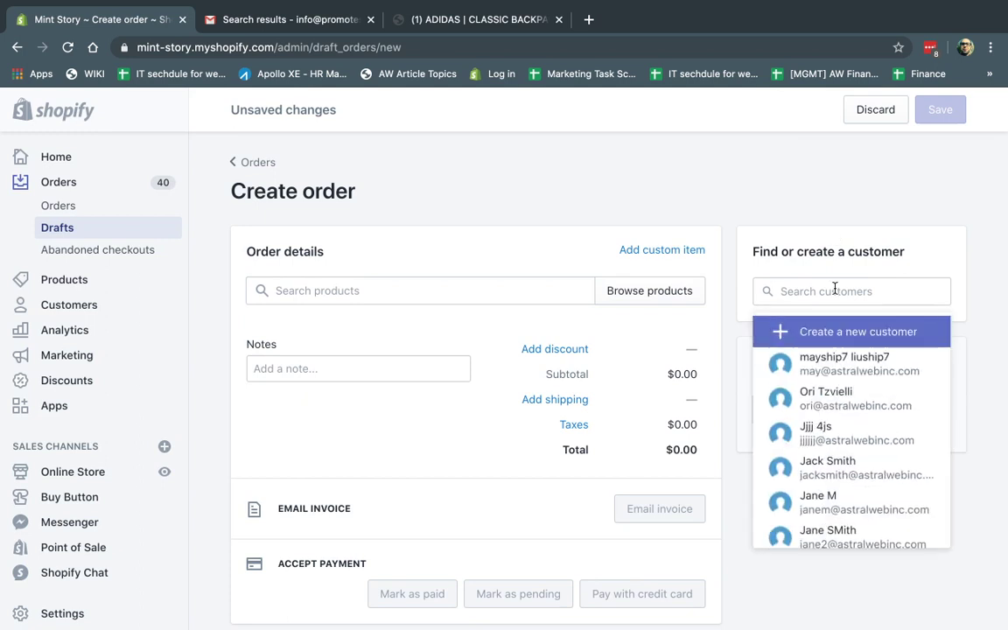
pyautogui.click(858, 365)
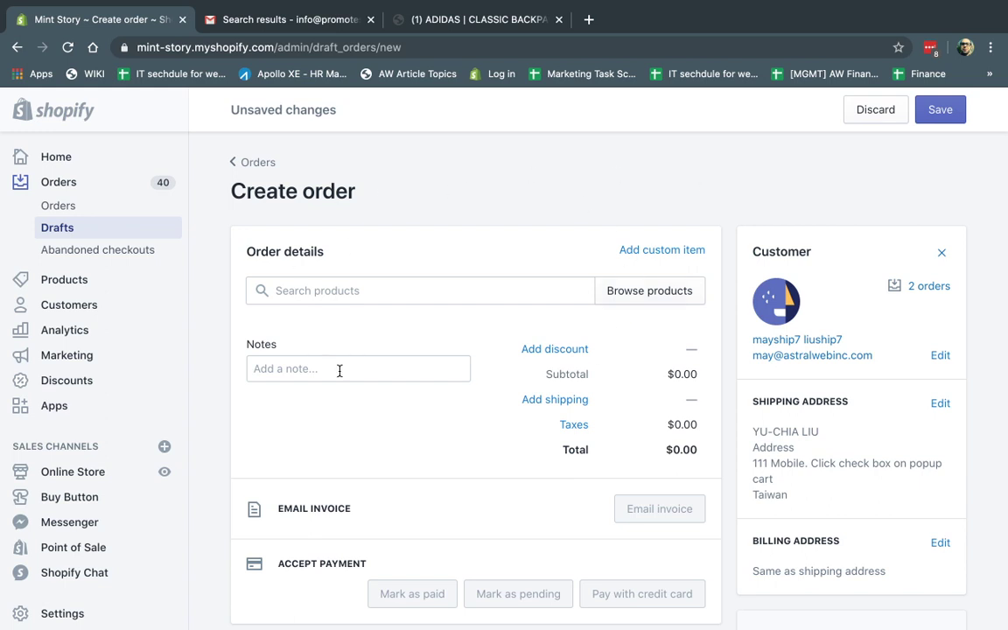
# Step: Add Slice O Pizza ($6.00) and the black ADIDAS Classic Backpack ($70.00) to the order
pyautogui.click(637, 299)
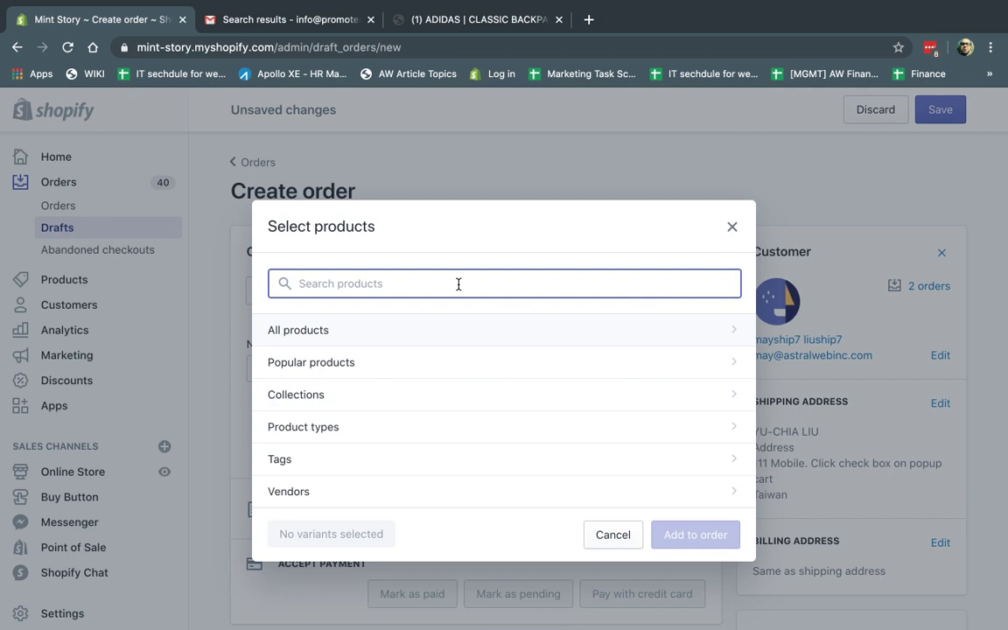
pyautogui.click(363, 398)
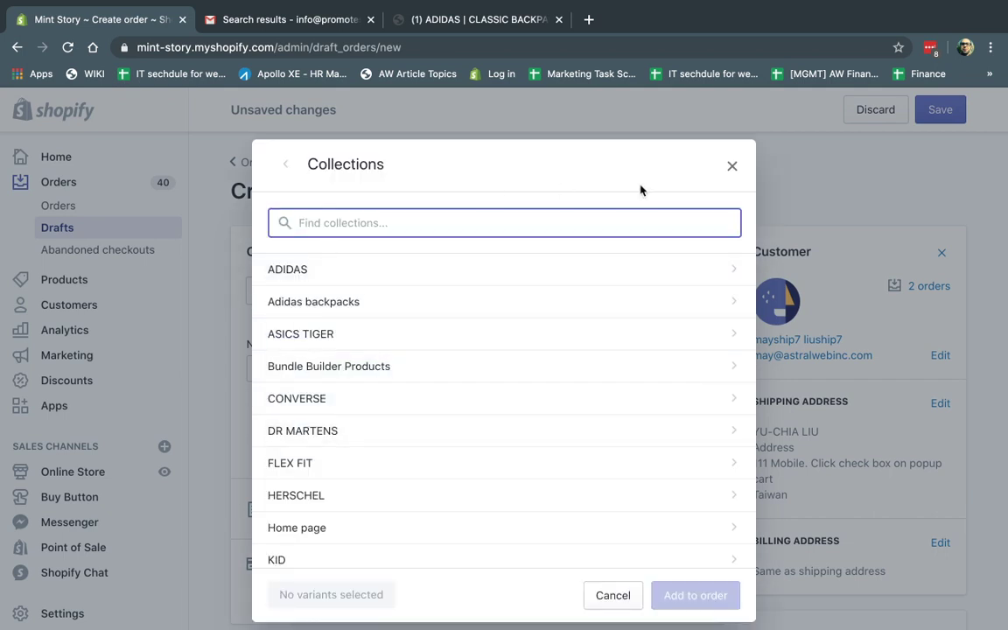
pyautogui.click(286, 166)
pyautogui.write('pizza')
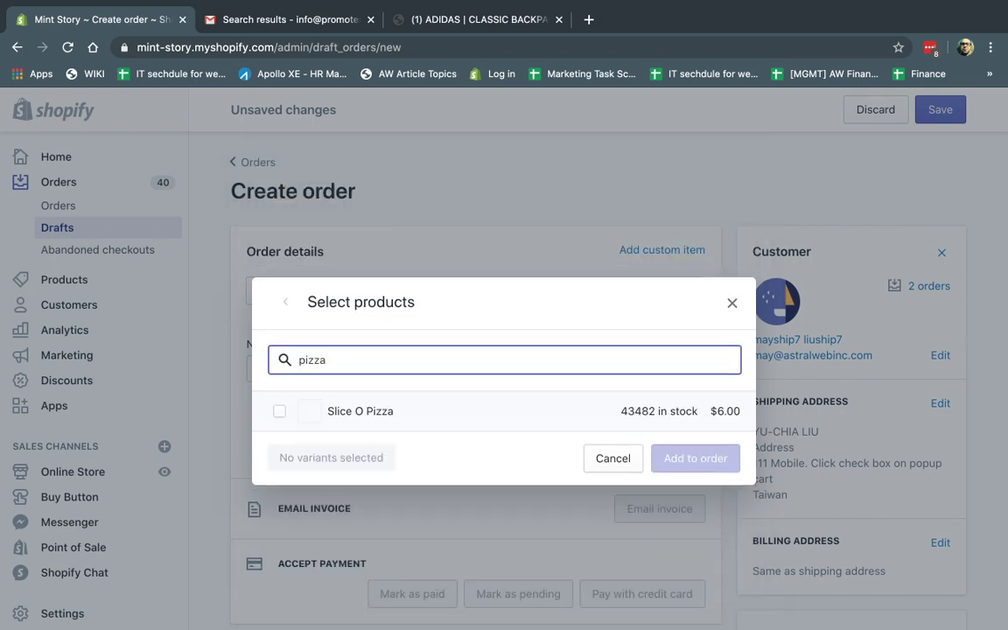
pyautogui.click(326, 411)
pyautogui.doubleClick(432, 367)
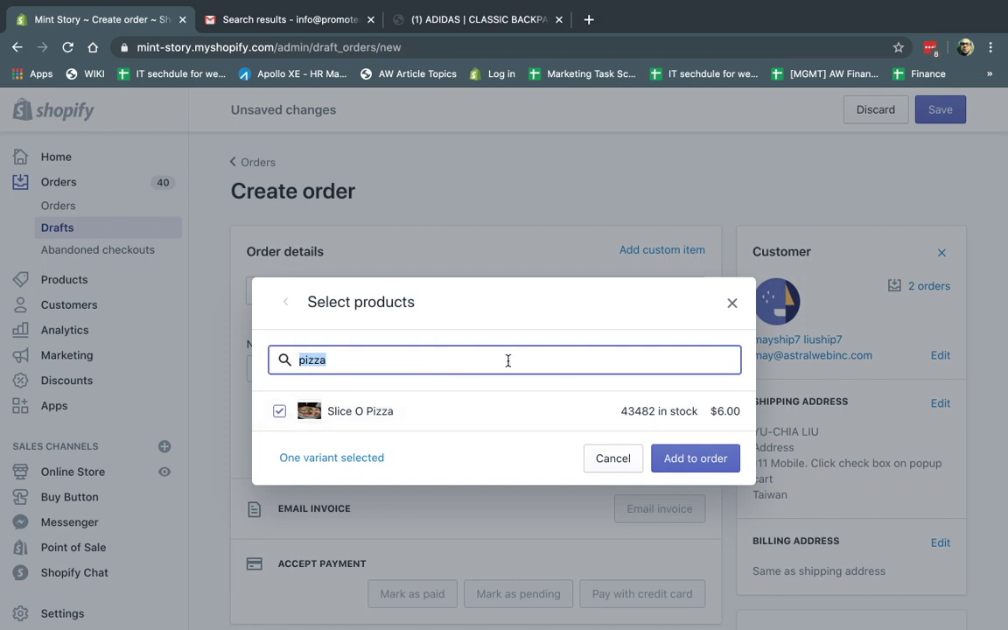
pyautogui.press('BackSpace')
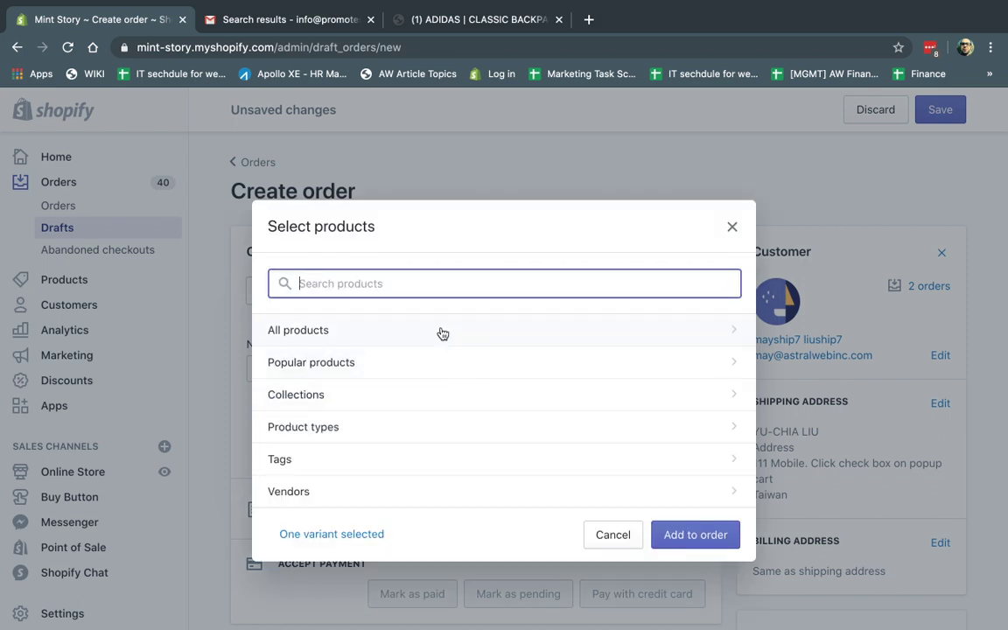
pyautogui.click(440, 331)
pyautogui.click(321, 434)
pyautogui.click(696, 596)
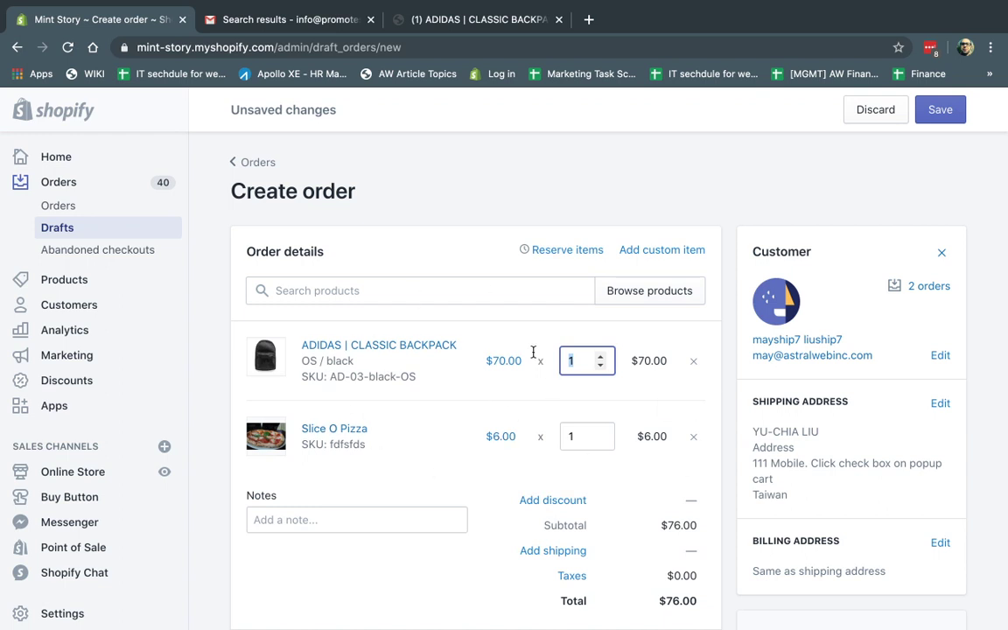
# Step: Raise the backpack line quantity to 2
pyautogui.click(505, 362)
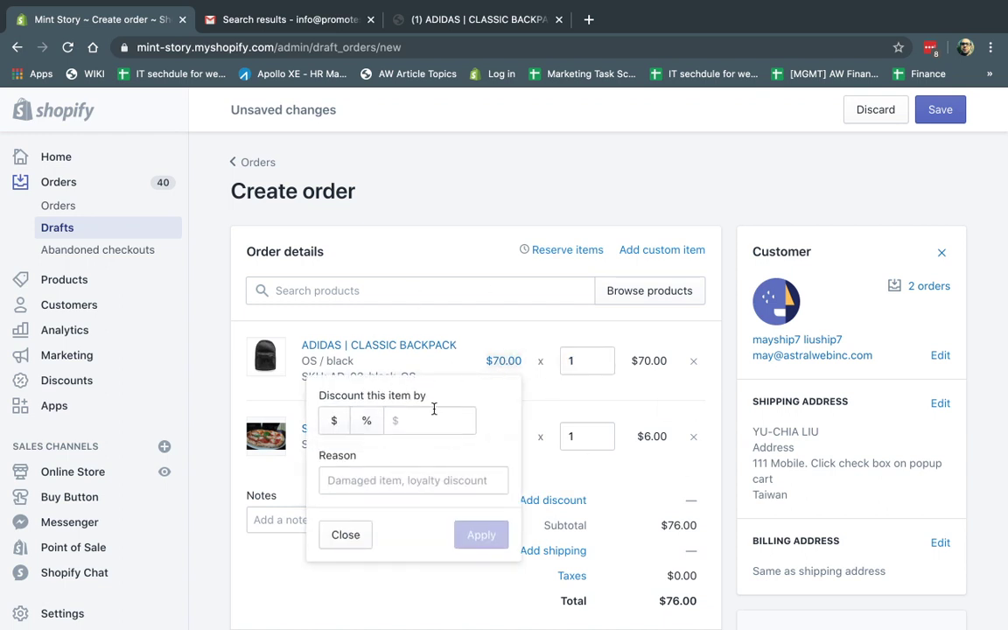
pyautogui.click(556, 396)
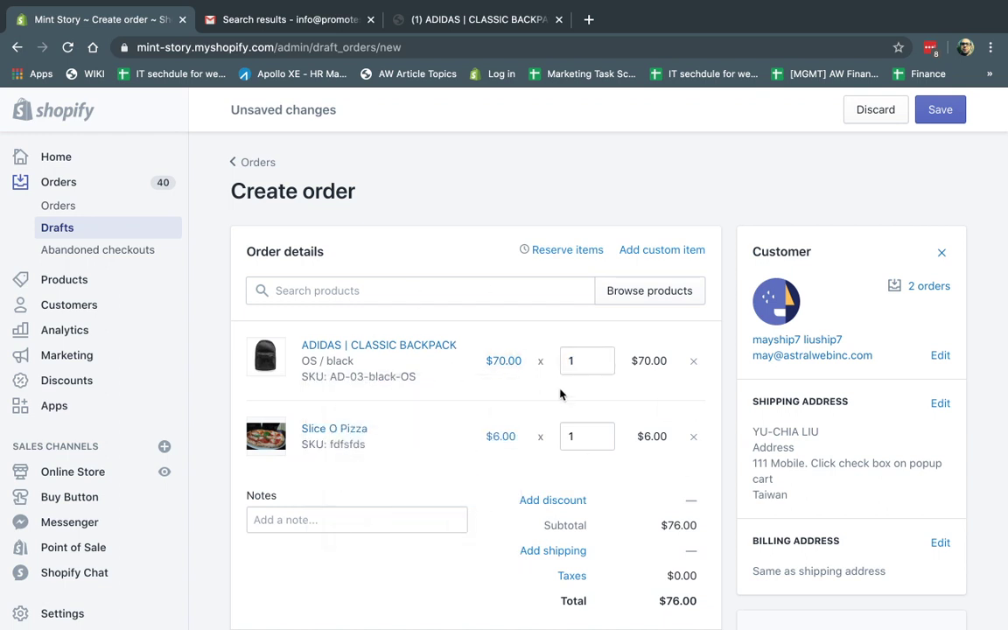
pyautogui.click(600, 356)
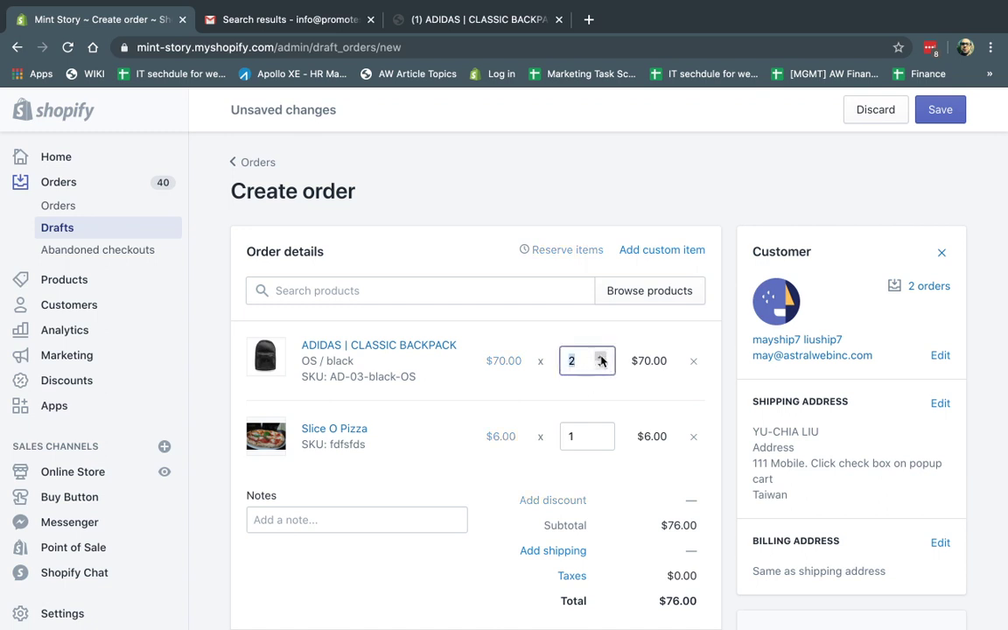
pyautogui.click(560, 398)
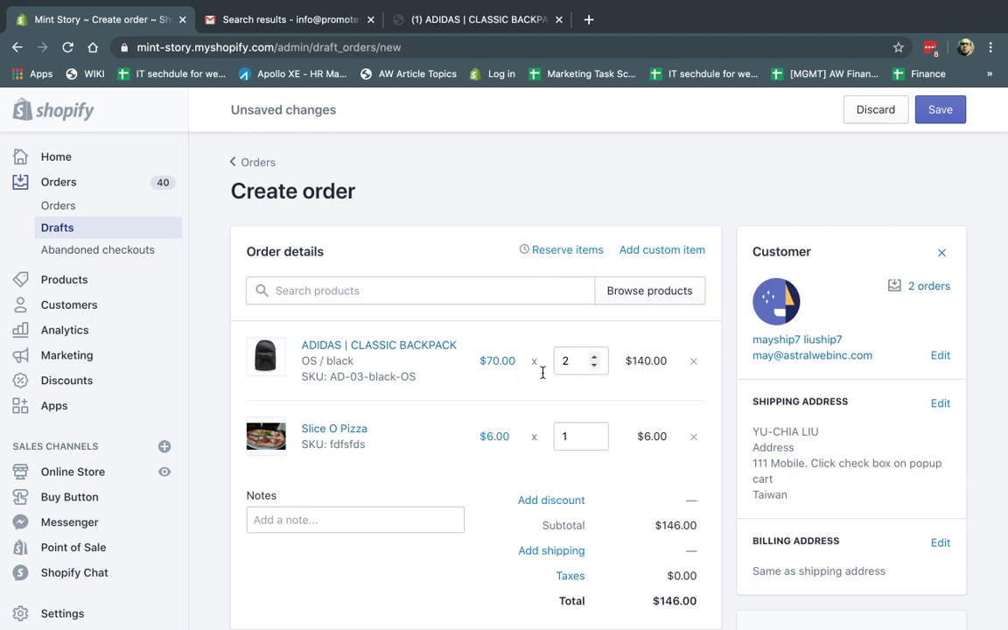
# Step: Apply a $10 'holiday discount' to each backpack, making them $60.00 apiece
pyautogui.click(494, 364)
pyautogui.click(426, 421)
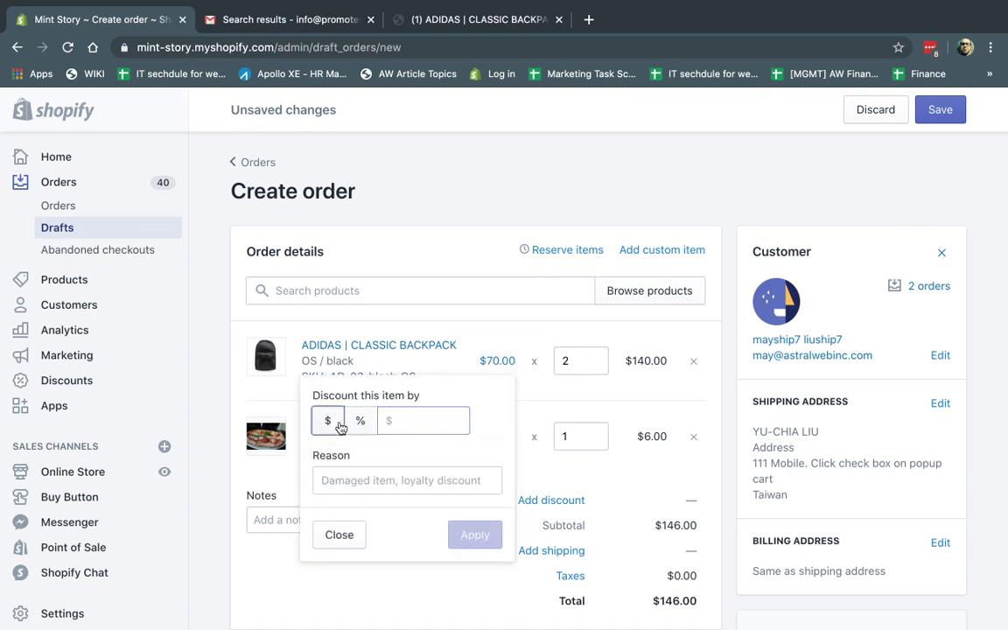
pyautogui.write('10')
pyautogui.click(387, 476)
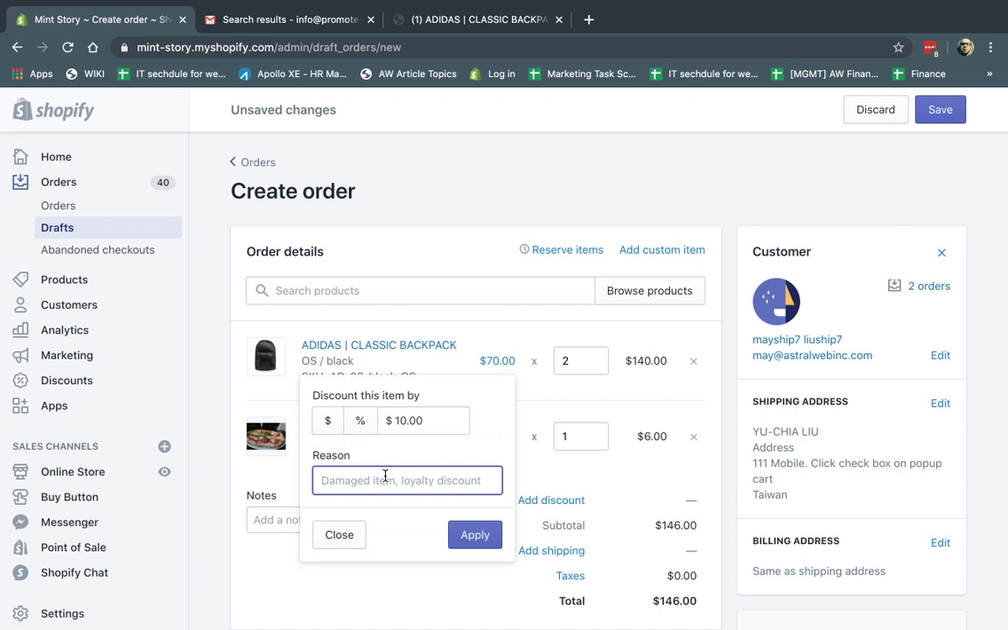
pyautogui.write('holiday')
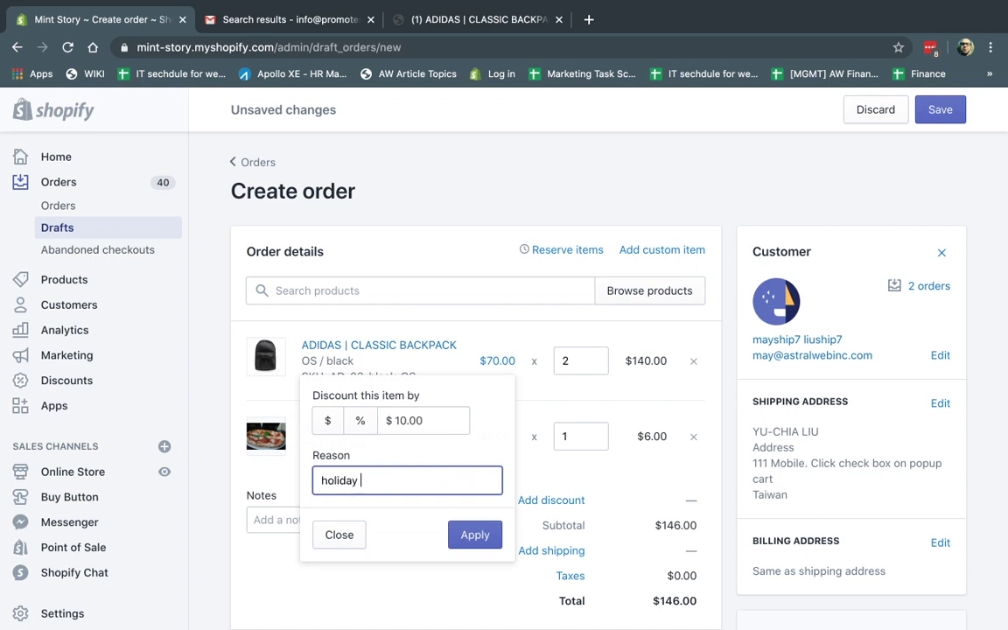
pyautogui.write(' discount')
pyautogui.click(474, 534)
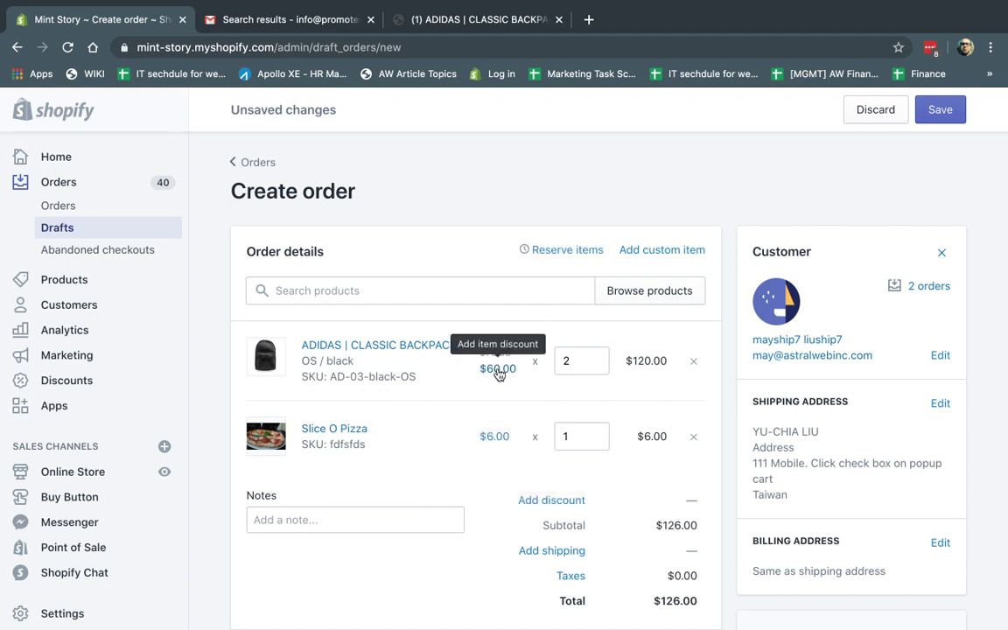
# Step: Try a 50% pizza discount but close it unapplied, leaving the pizza at $6.00
pyautogui.click(496, 437)
pyautogui.click(355, 281)
pyautogui.click(383, 281)
pyautogui.write('50')
pyautogui.click(393, 342)
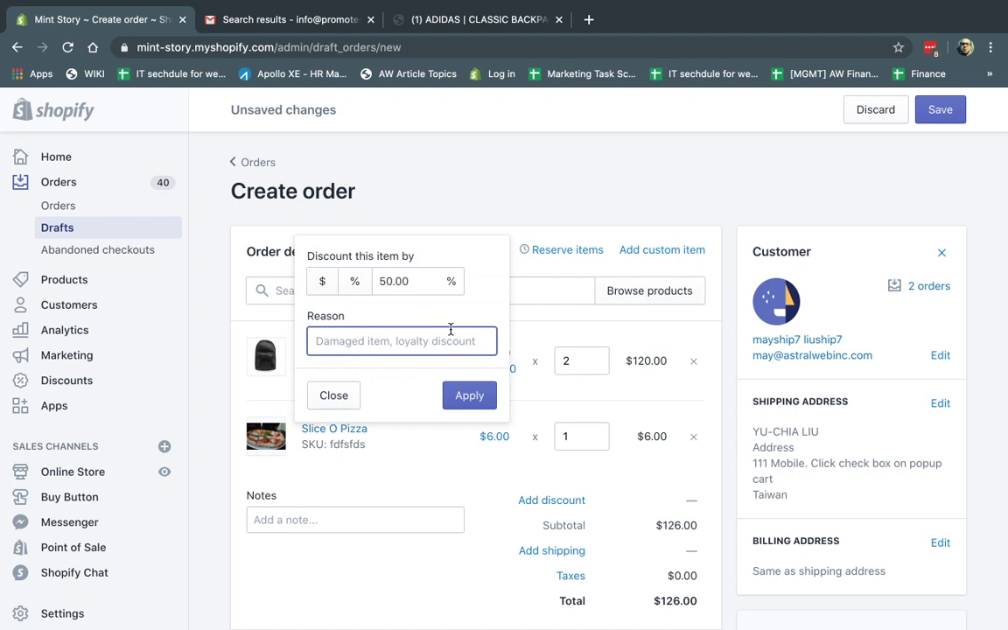
pyautogui.click(323, 400)
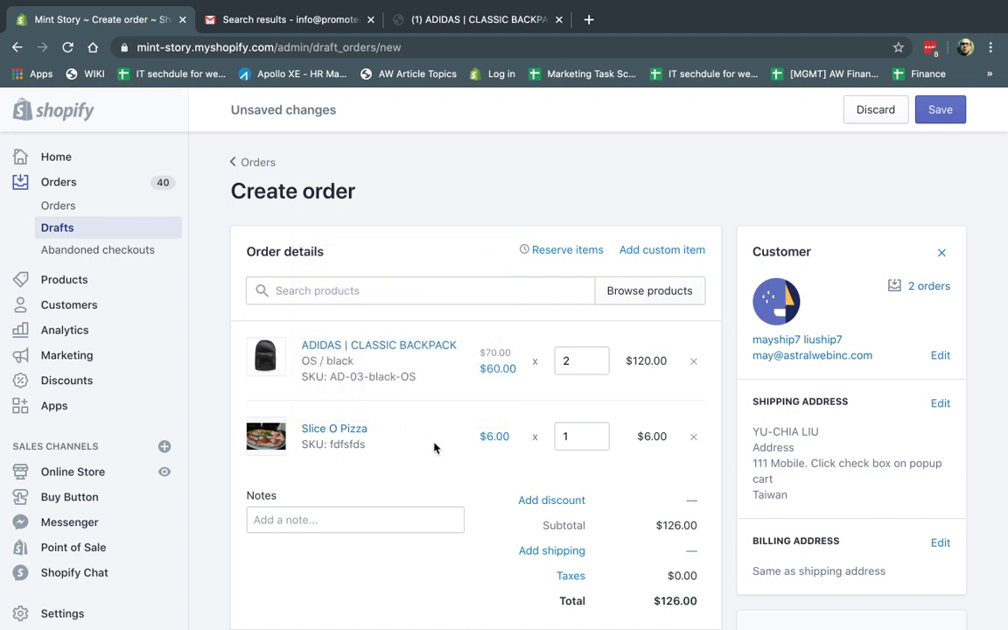
# Step: Begin the order note with the text 'delive' for the delivery instruction
pyautogui.scroll(-1, 435, 457)
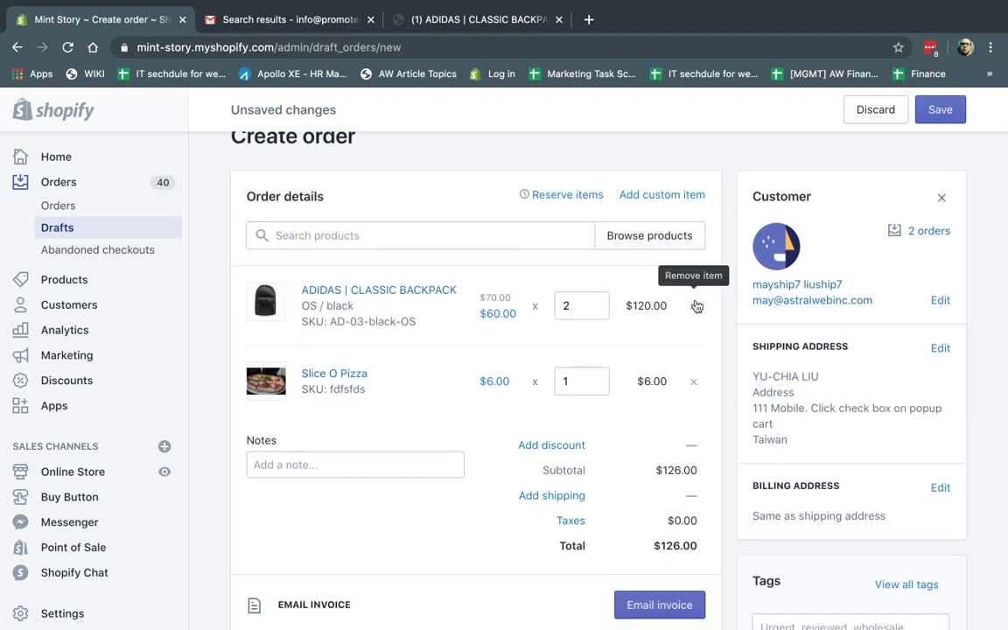
pyautogui.scroll(-1, 532, 454)
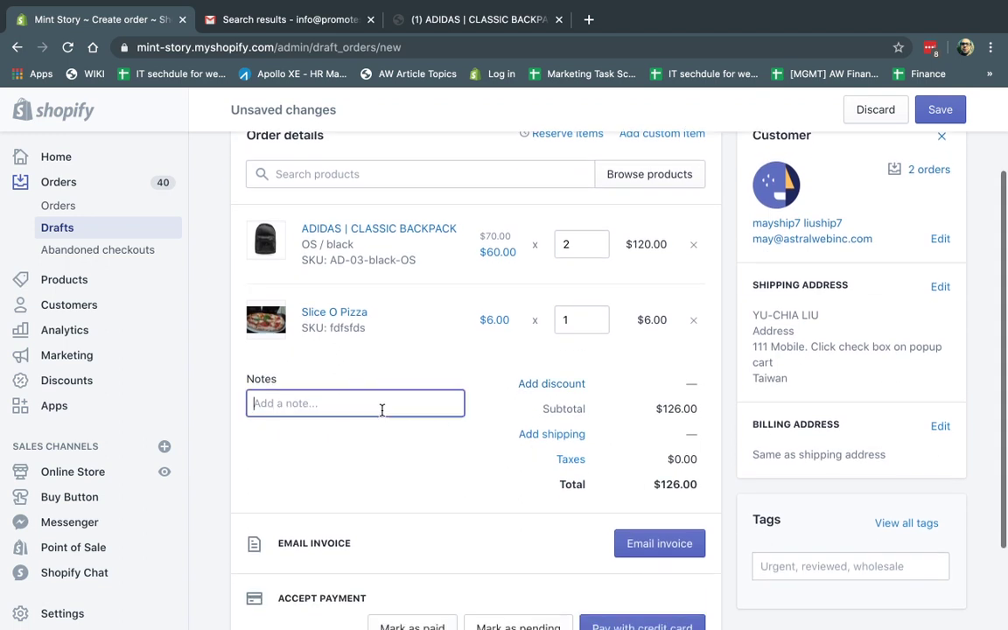
pyautogui.click(382, 409)
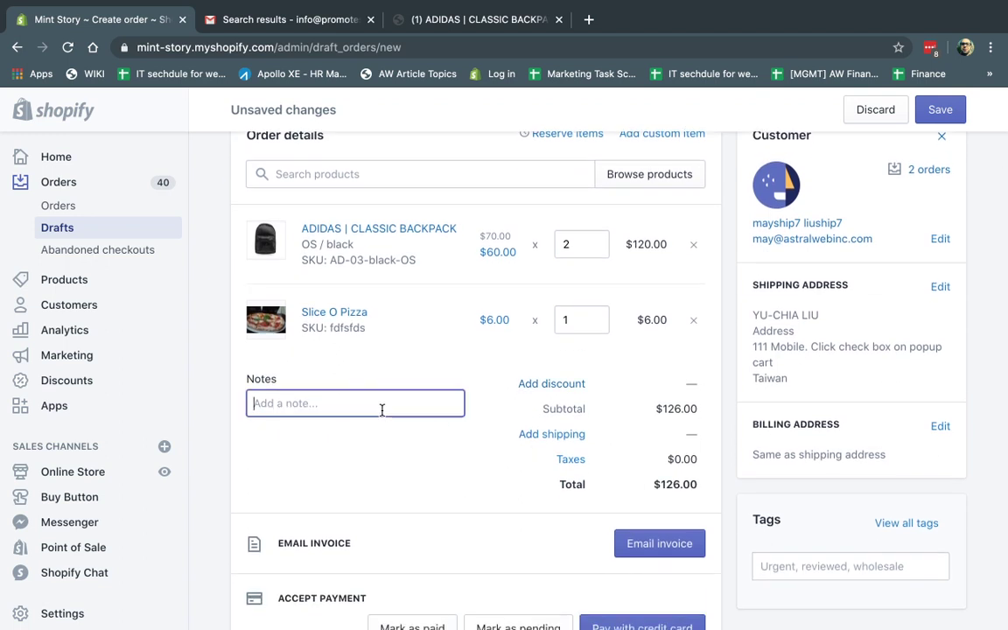
pyautogui.write('deliver between 2-4pm')
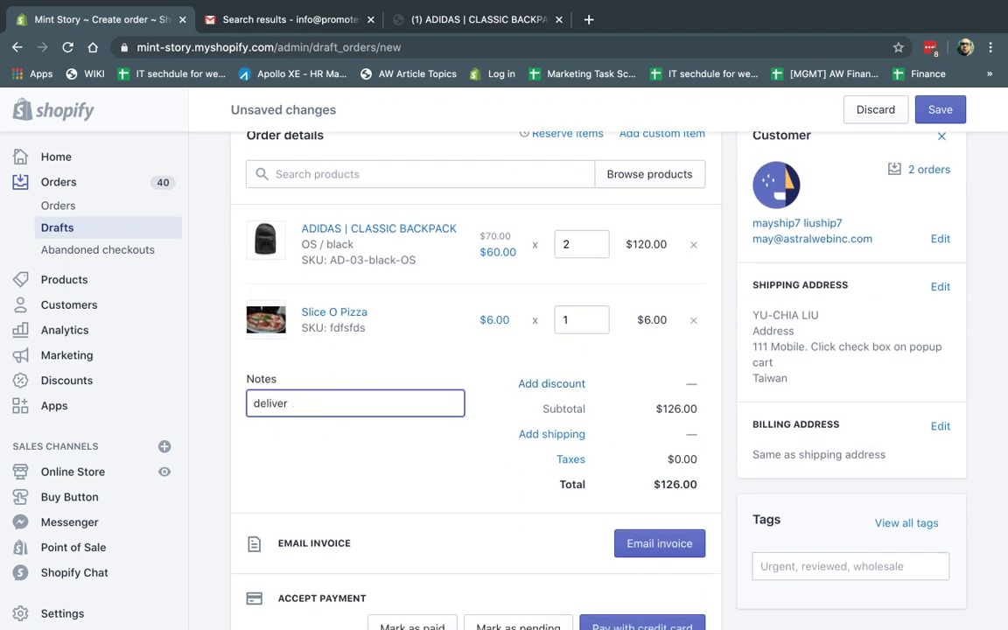
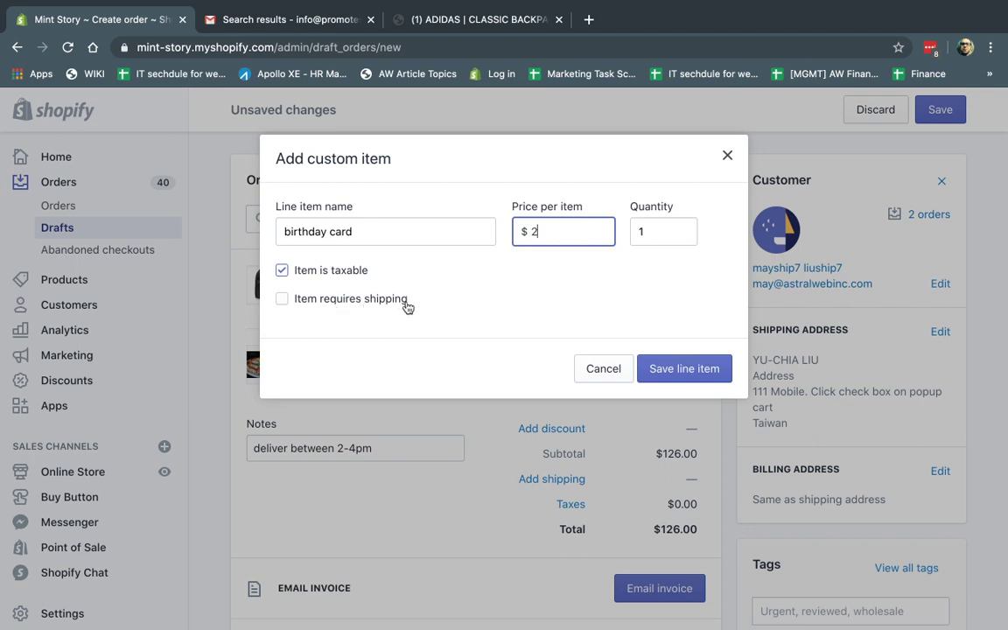
# Step: Add the $2 birthday card to the draft as an item that requires shipping
pyautogui.click(354, 303)
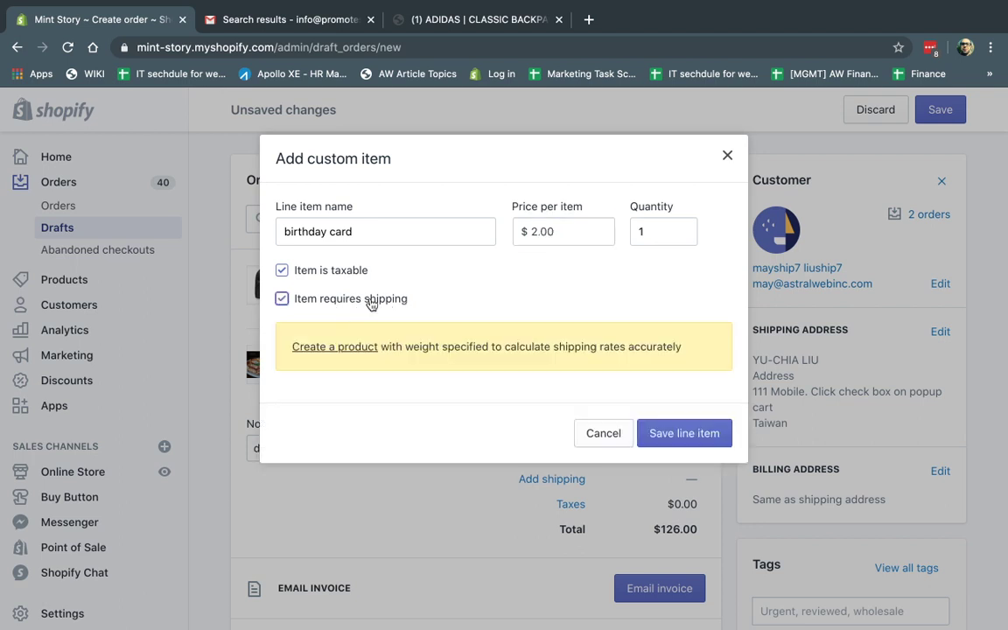
pyautogui.click(691, 439)
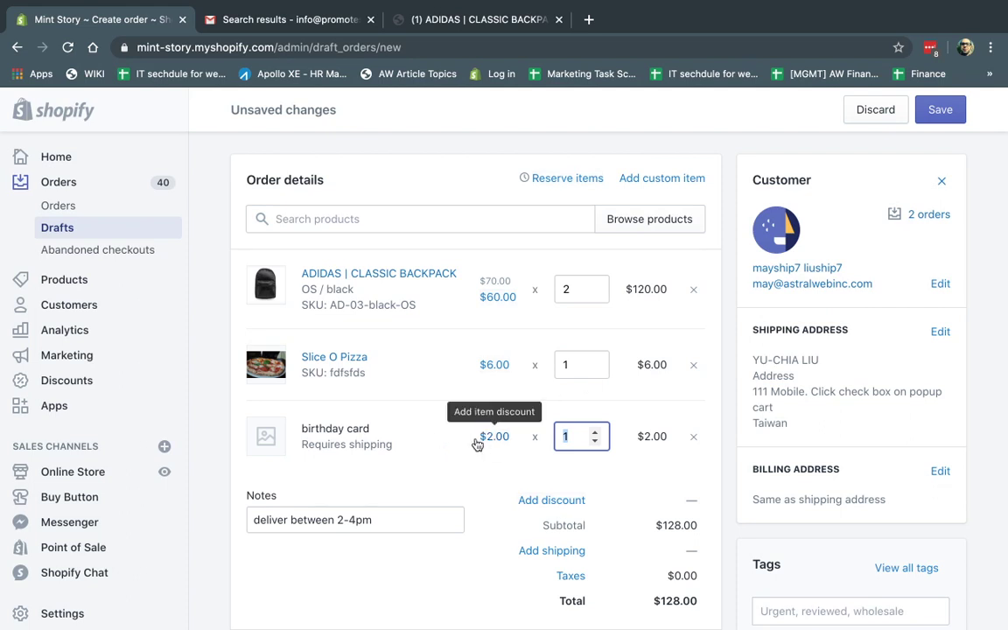
pyautogui.scroll(-1, 511, 454)
pyautogui.scroll(-1, 512, 454)
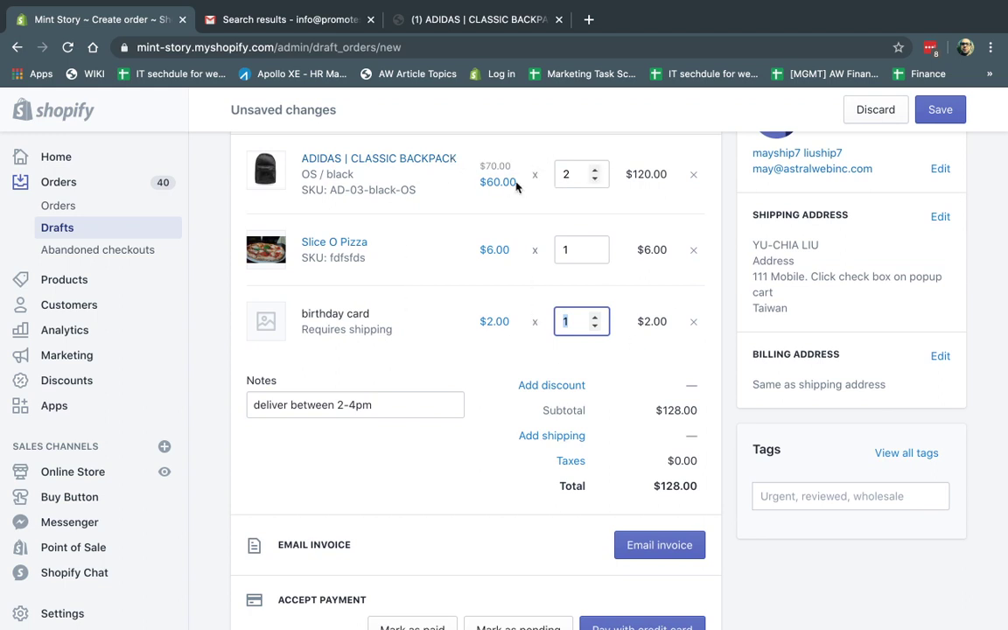
# Step: Apply a 90% order discount ($115.20 off, total $12.80) and bring up the shipping rates
pyautogui.click(558, 387)
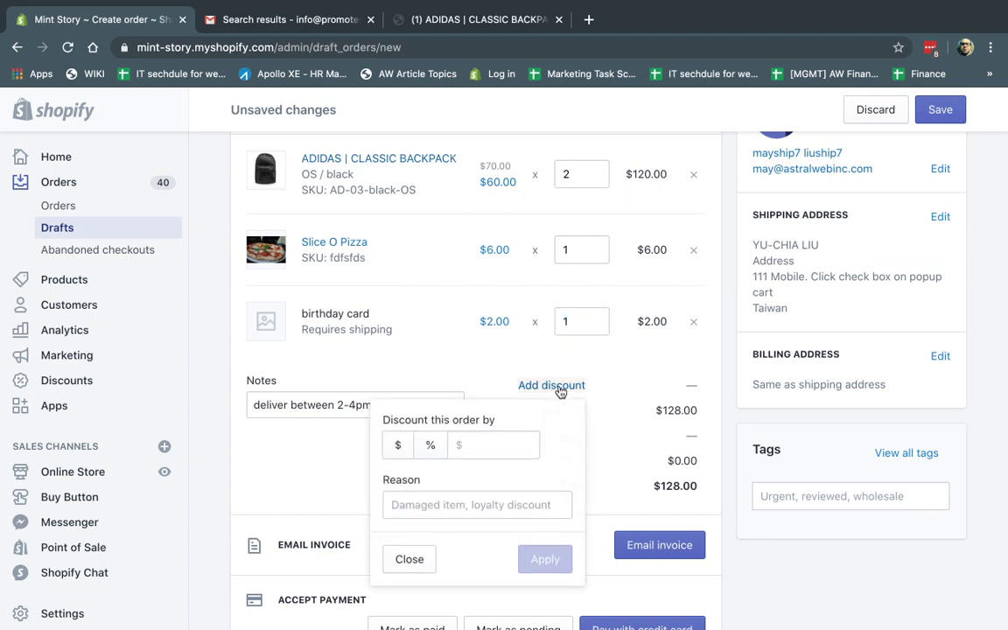
pyautogui.click(430, 445)
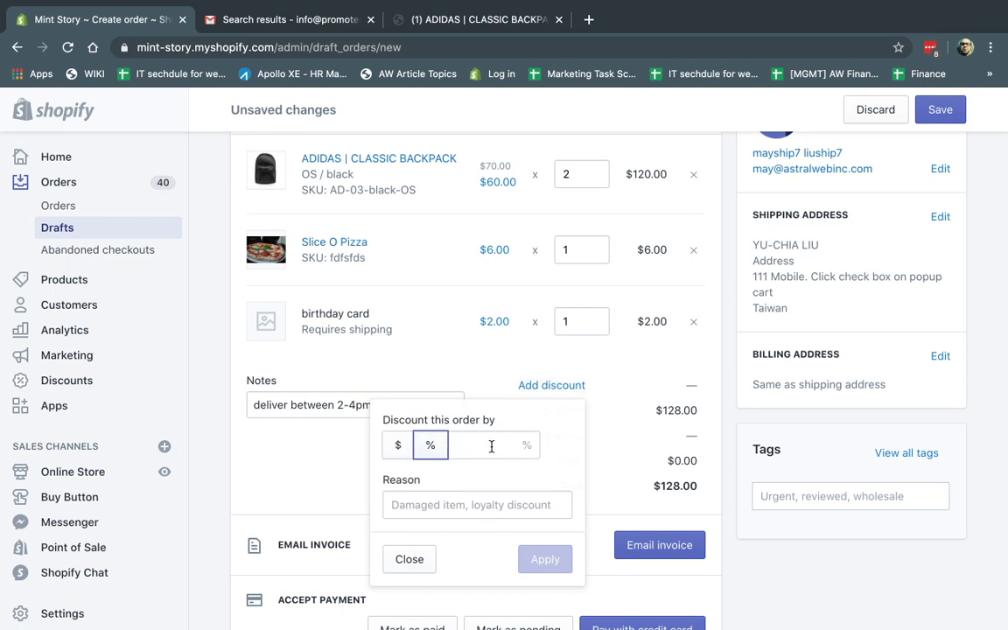
pyautogui.click(491, 446)
pyautogui.write('90')
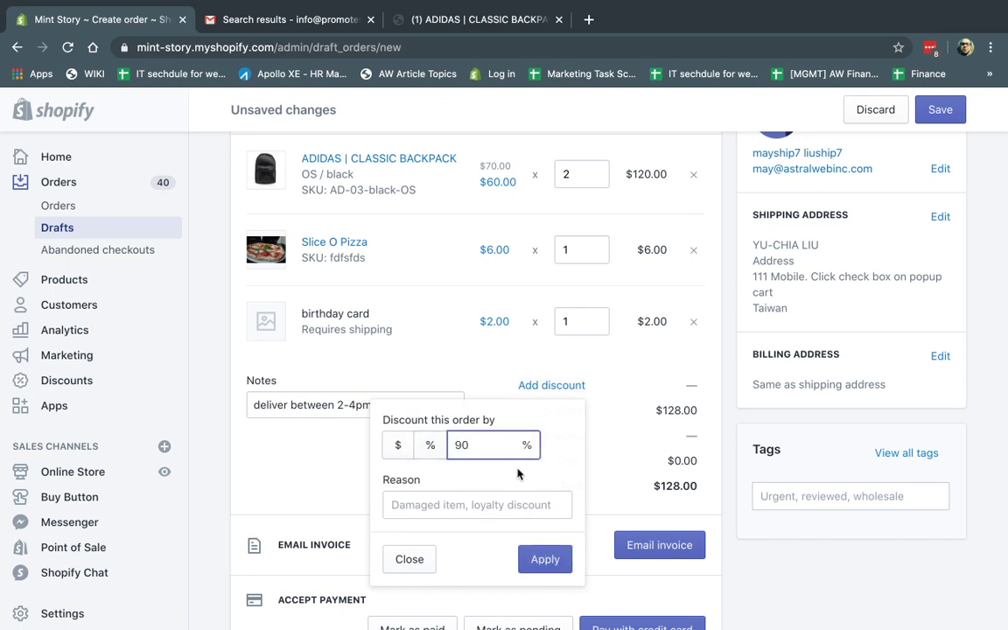
pyautogui.press('Tab')
pyautogui.click(539, 558)
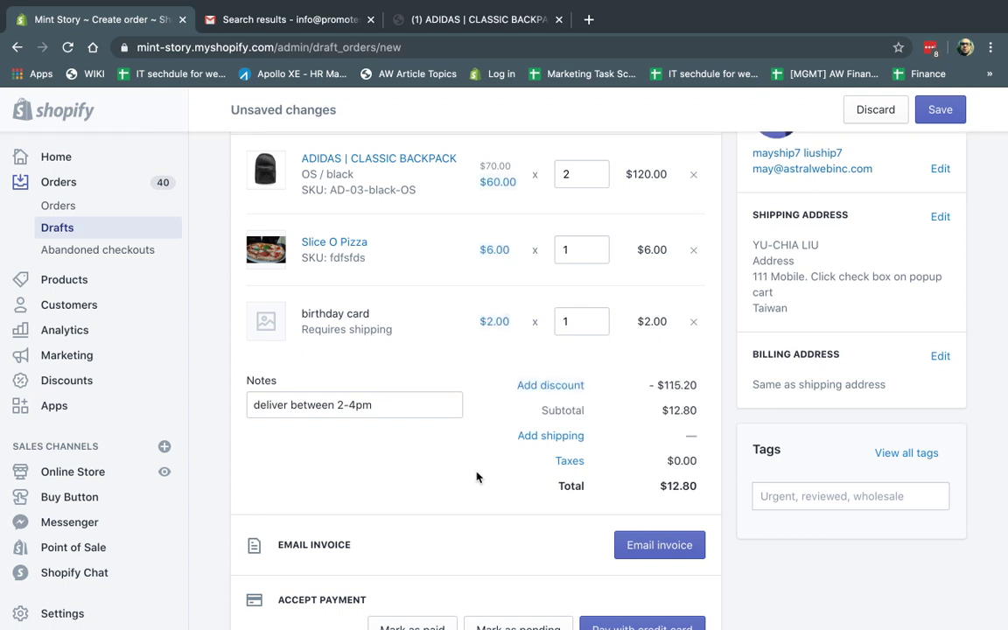
pyautogui.click(554, 440)
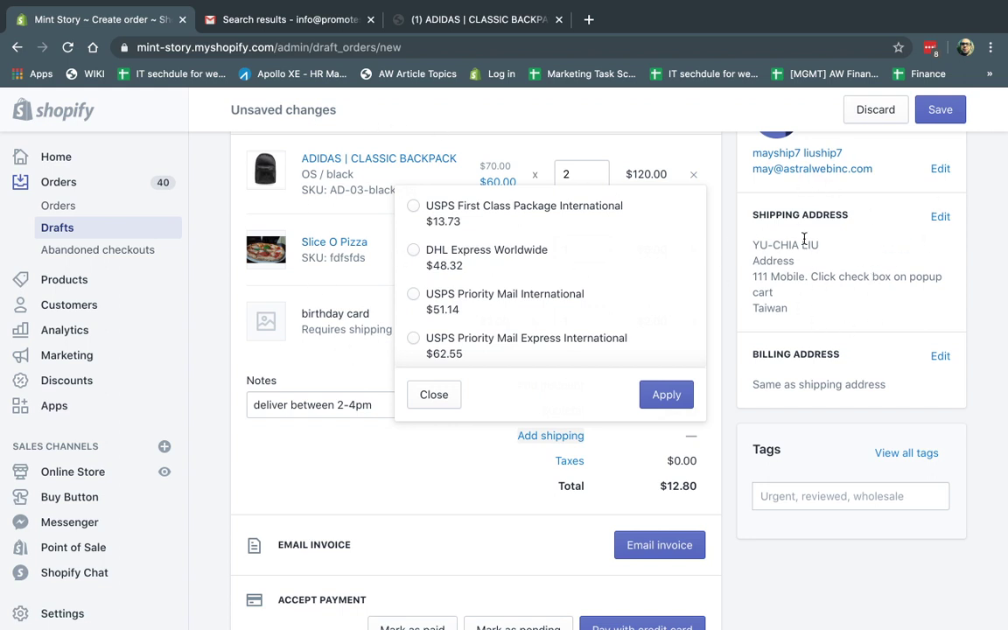
# Step: Add a custom shipping rate named 'dhl' priced at $4.00
pyautogui.scroll(1, 804, 238)
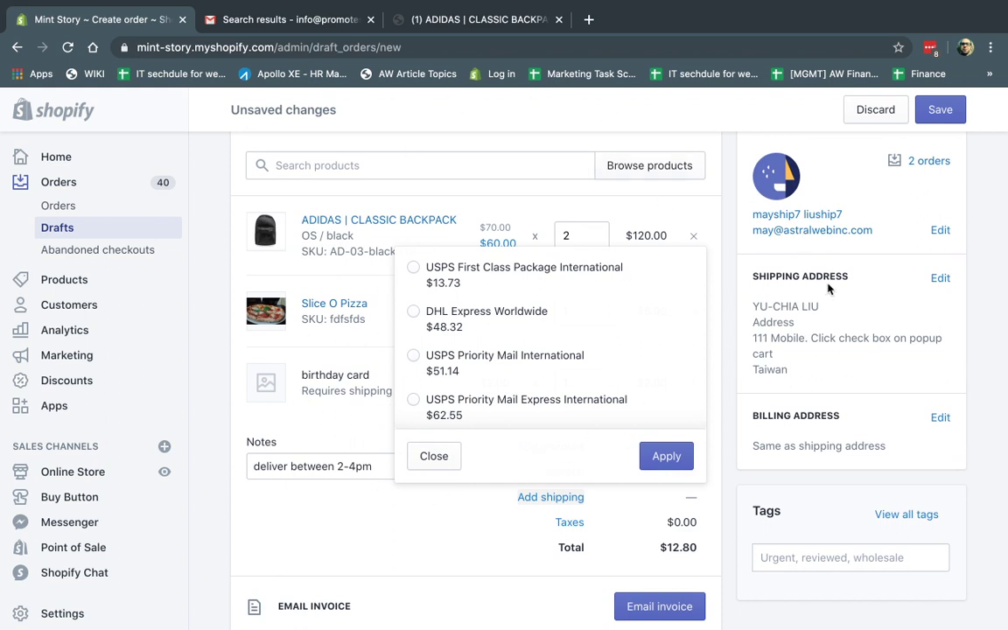
pyautogui.scroll(-2, 504, 364)
pyautogui.click(497, 364)
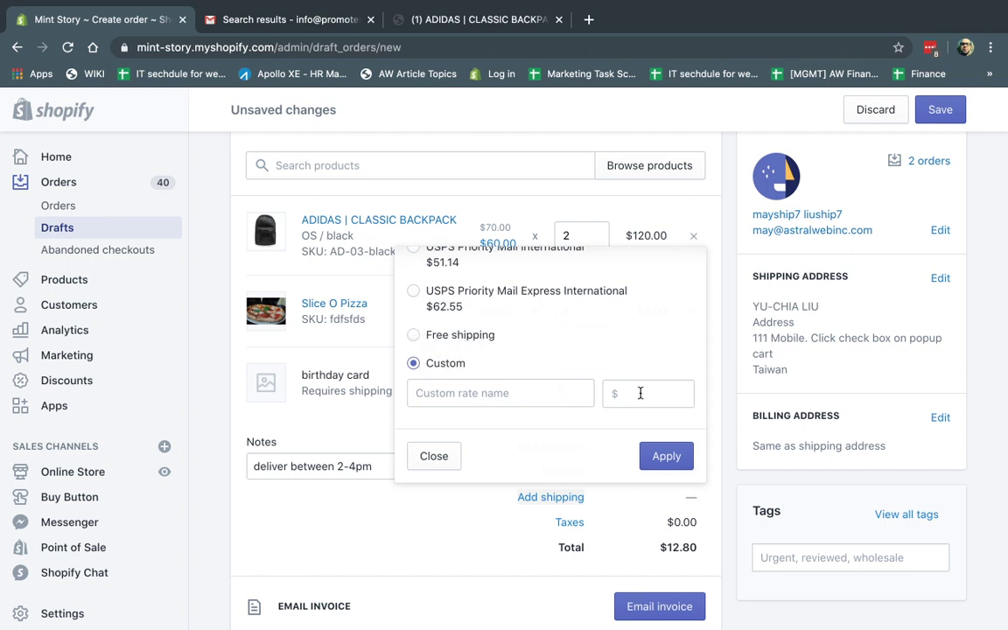
pyautogui.click(518, 395)
pyautogui.write('dhl')
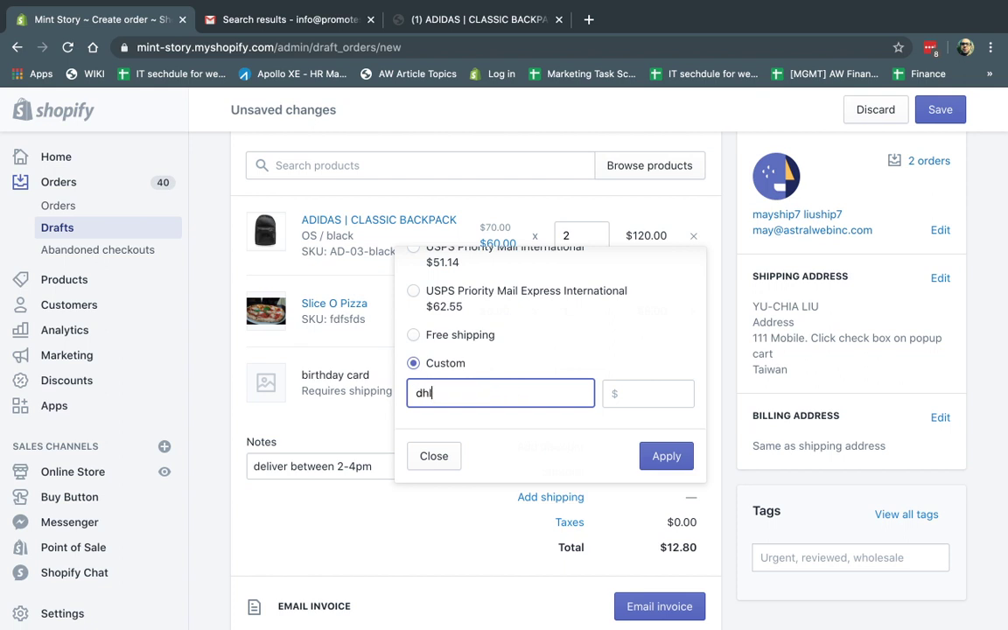
pyautogui.click(642, 396)
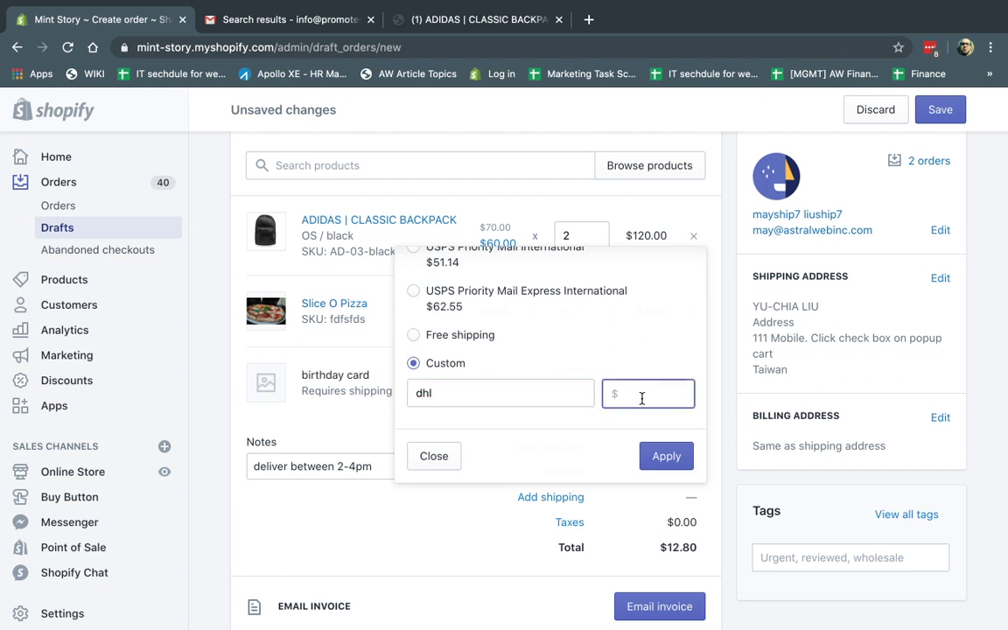
pyautogui.write('4.00')
pyautogui.click(668, 456)
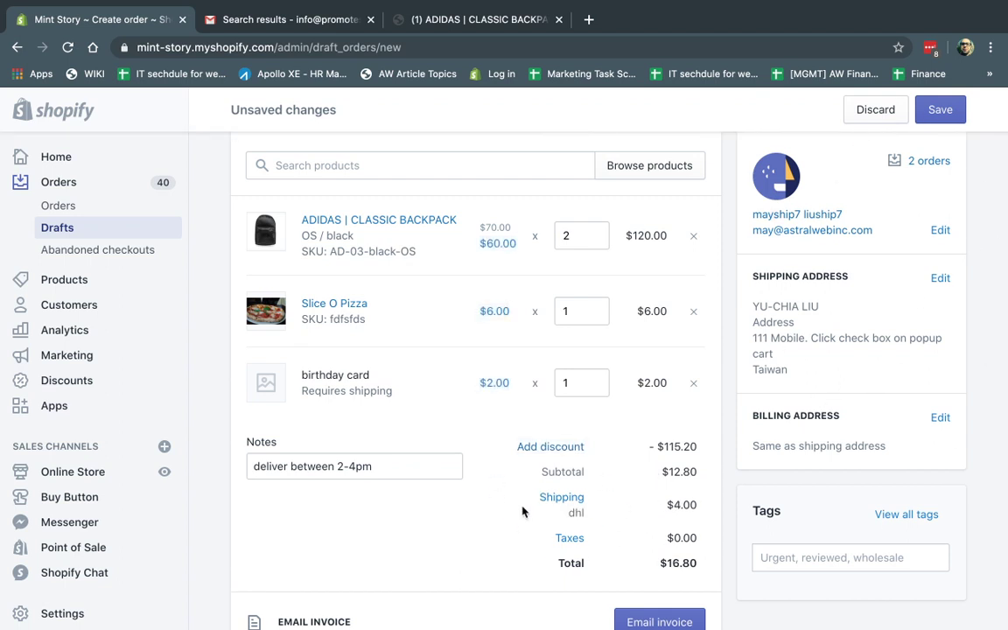
# Step: Leave taxes unchanged at $0.00 and save the $16.80 order as draft #D23
pyautogui.scroll(-1, 520, 540)
pyautogui.click(570, 497)
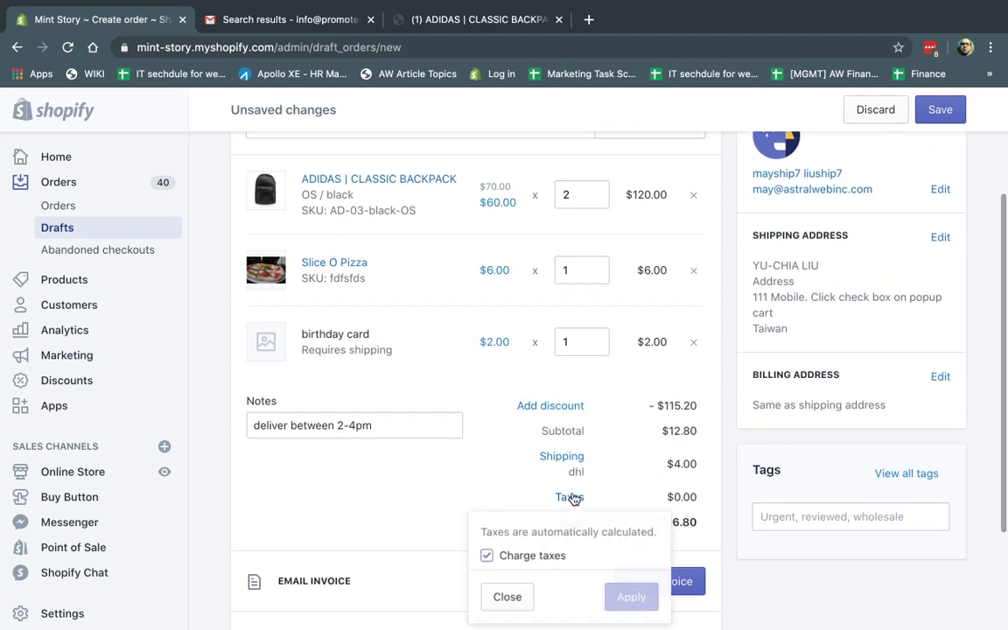
pyautogui.click(510, 596)
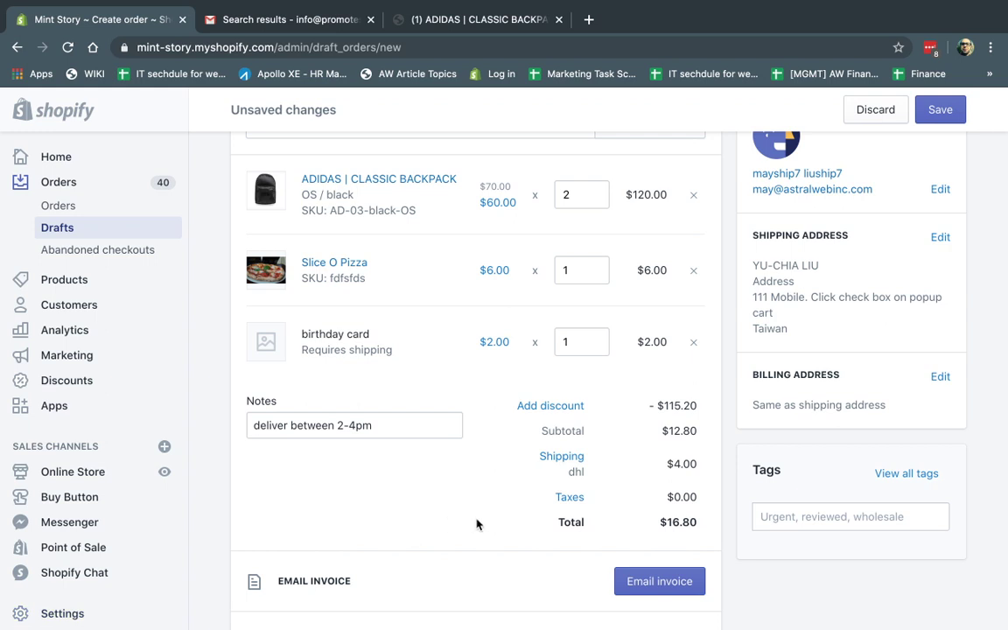
pyautogui.scroll(-2, 477, 522)
pyautogui.scroll(-1, 477, 522)
pyautogui.scroll(5, 477, 523)
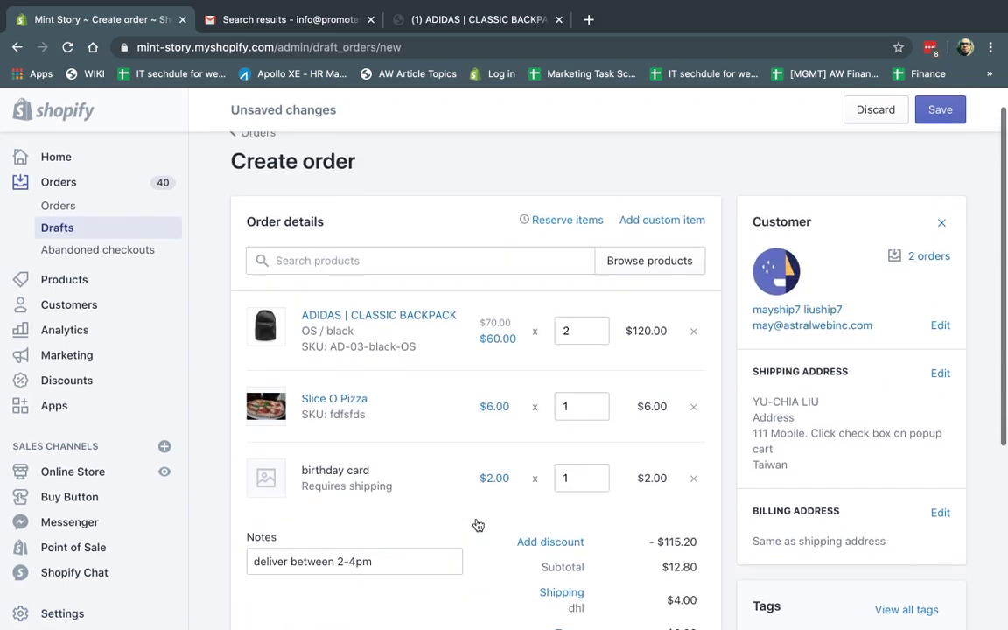
pyautogui.scroll(-5, 476, 523)
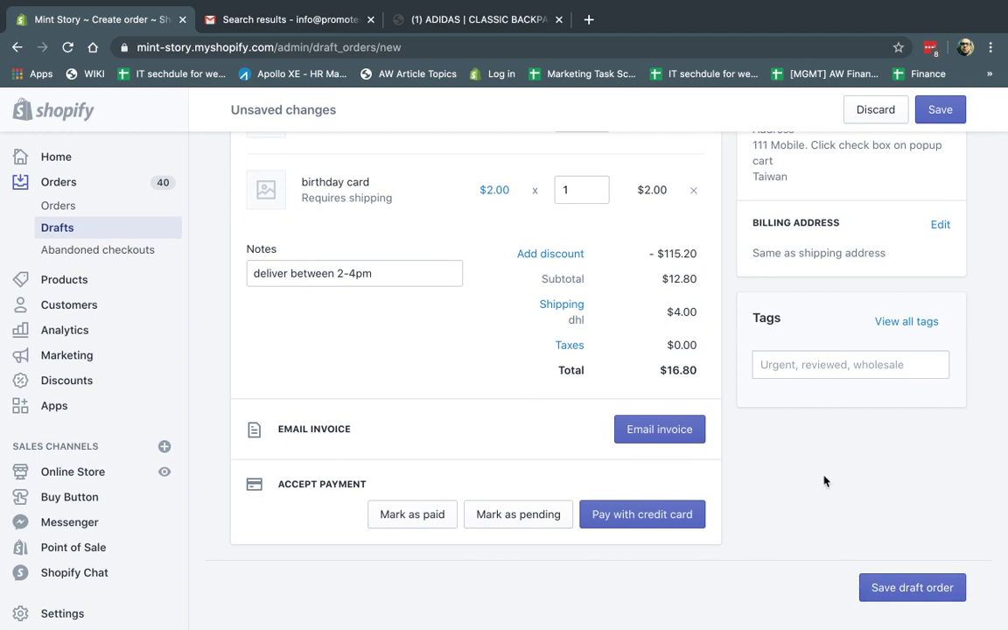
pyautogui.click(913, 598)
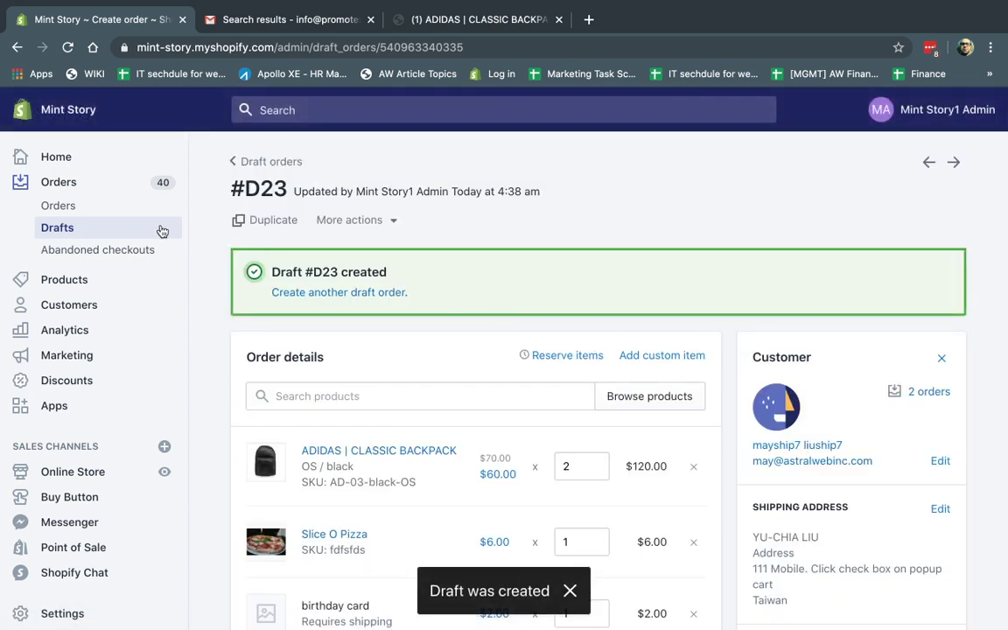
pyautogui.click(94, 228)
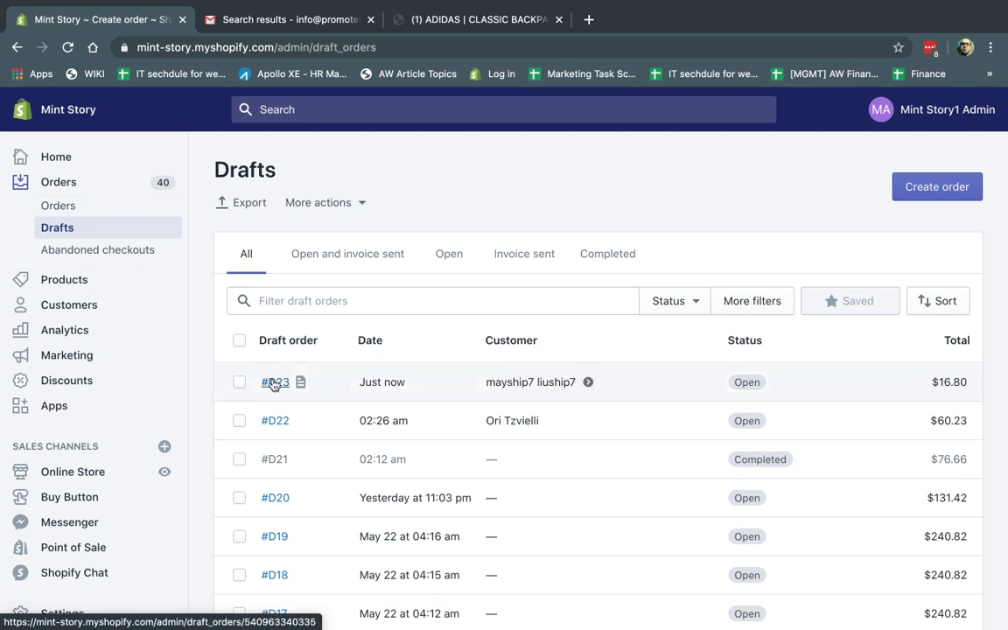
pyautogui.click(75, 211)
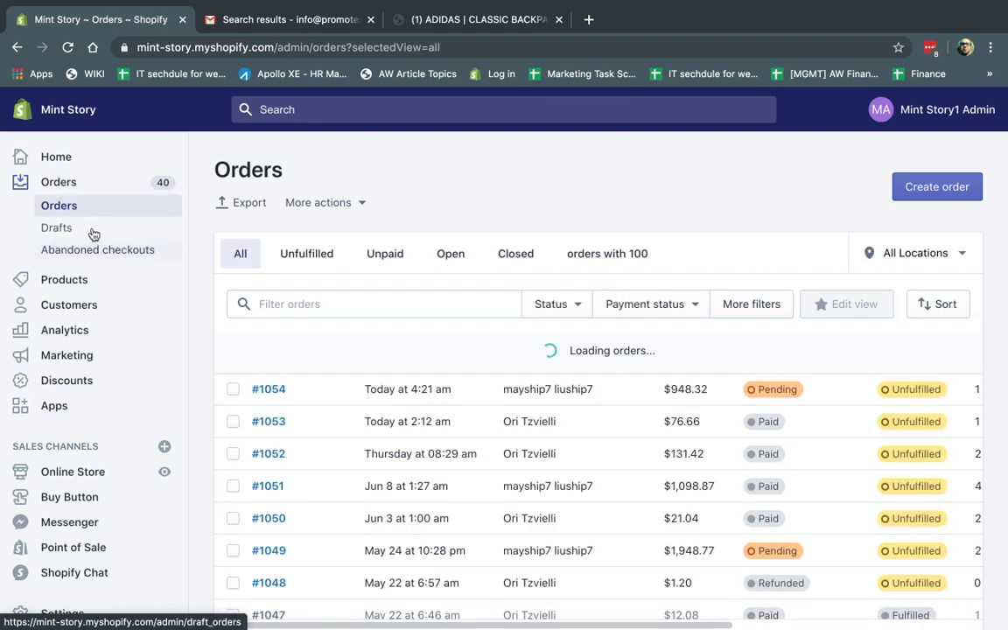
pyautogui.click(94, 235)
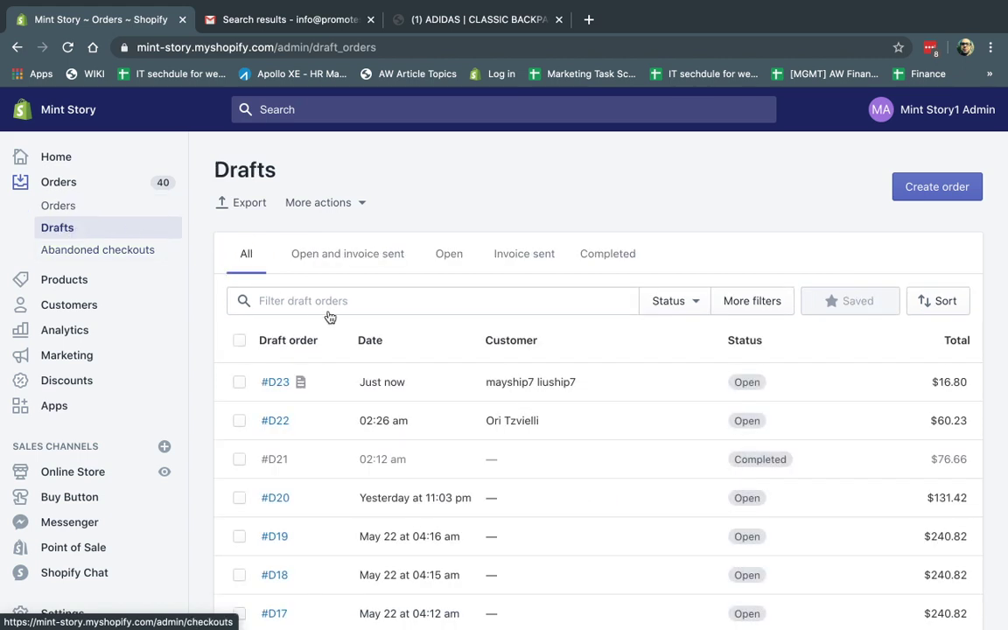
pyautogui.click(332, 382)
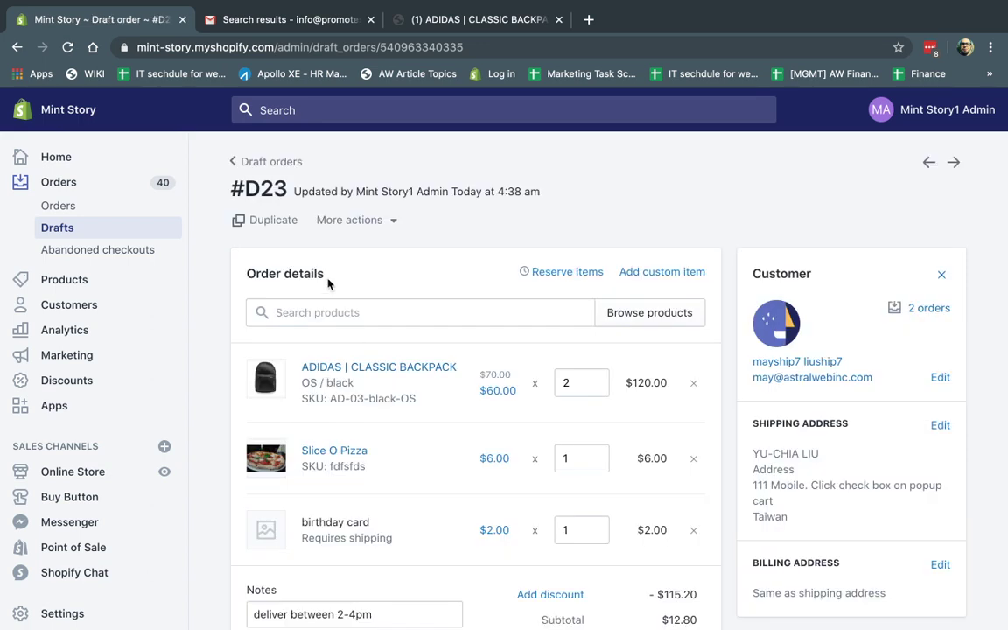
pyautogui.click(17, 47)
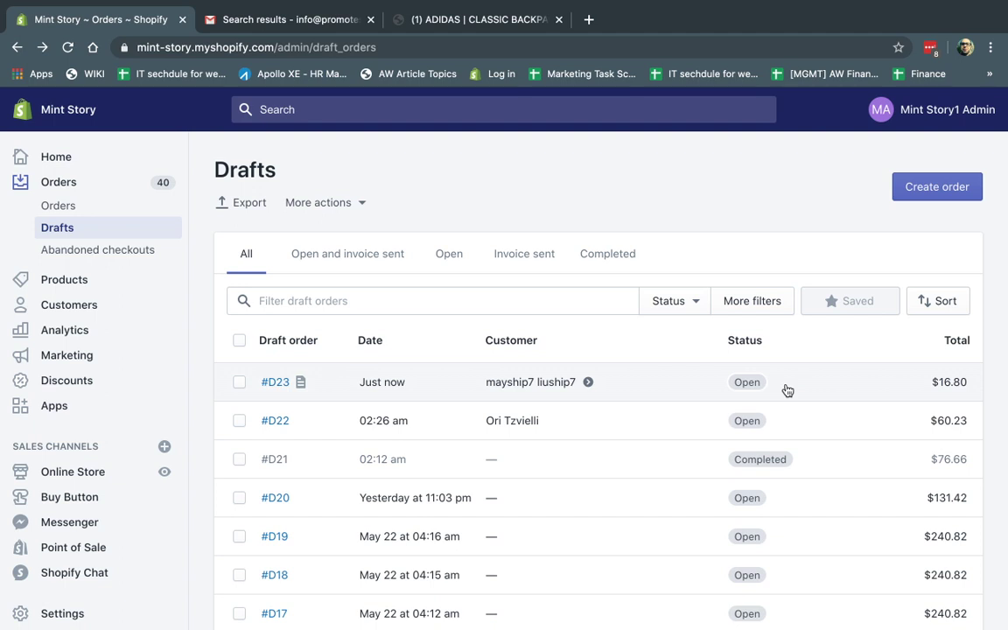
pyautogui.click(446, 385)
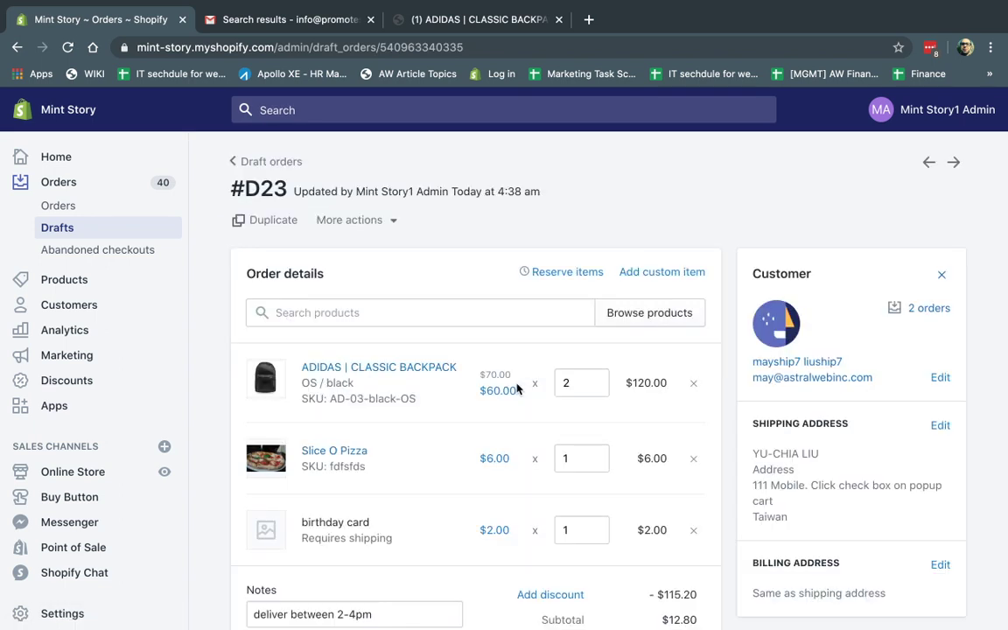
pyautogui.scroll(-5, 516, 389)
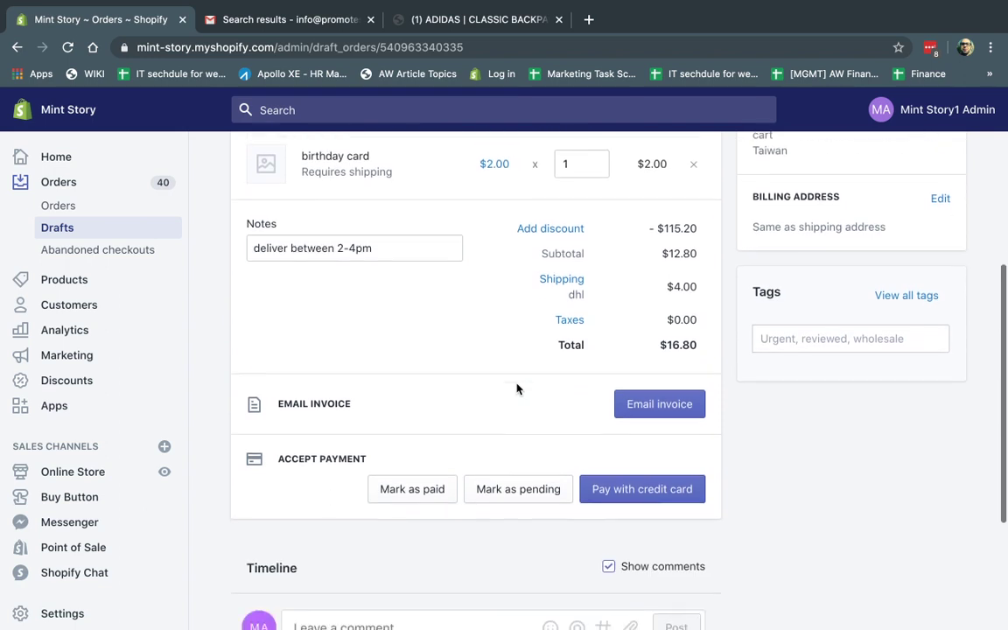
pyautogui.scroll(-3, 516, 388)
pyautogui.scroll(4, 516, 387)
pyautogui.scroll(-3, 514, 386)
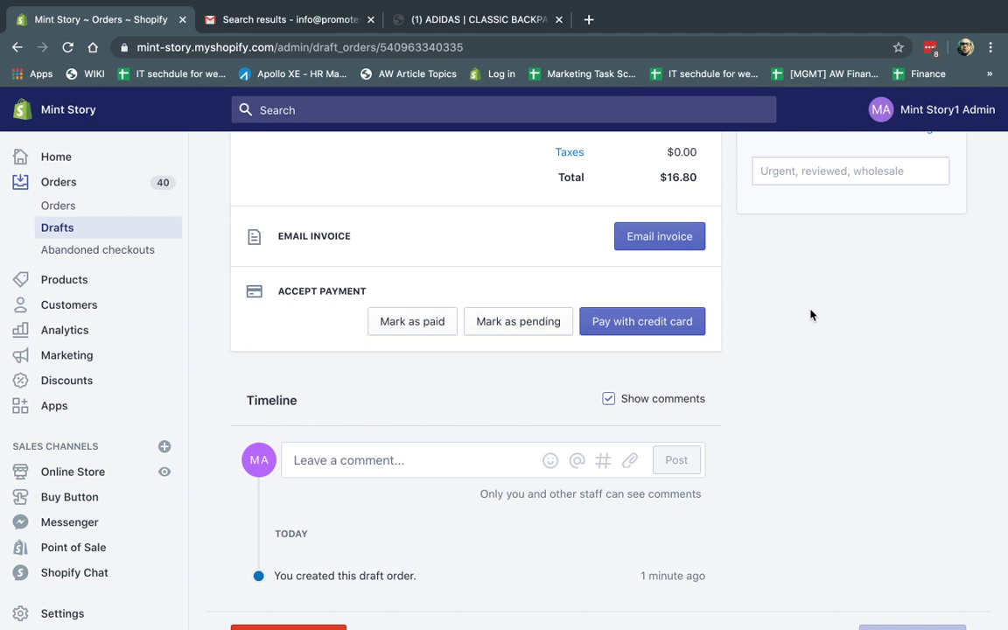
# Step: Start the #D23 invoice email, change the recipient address, and add the message 'this is a payment request'
pyautogui.click(651, 242)
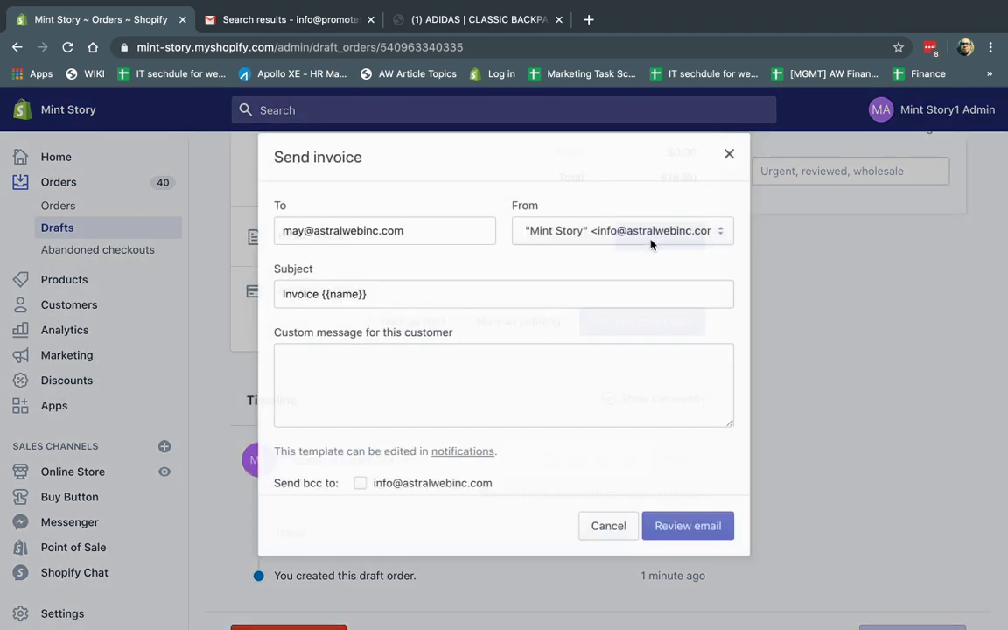
pyautogui.click(437, 228)
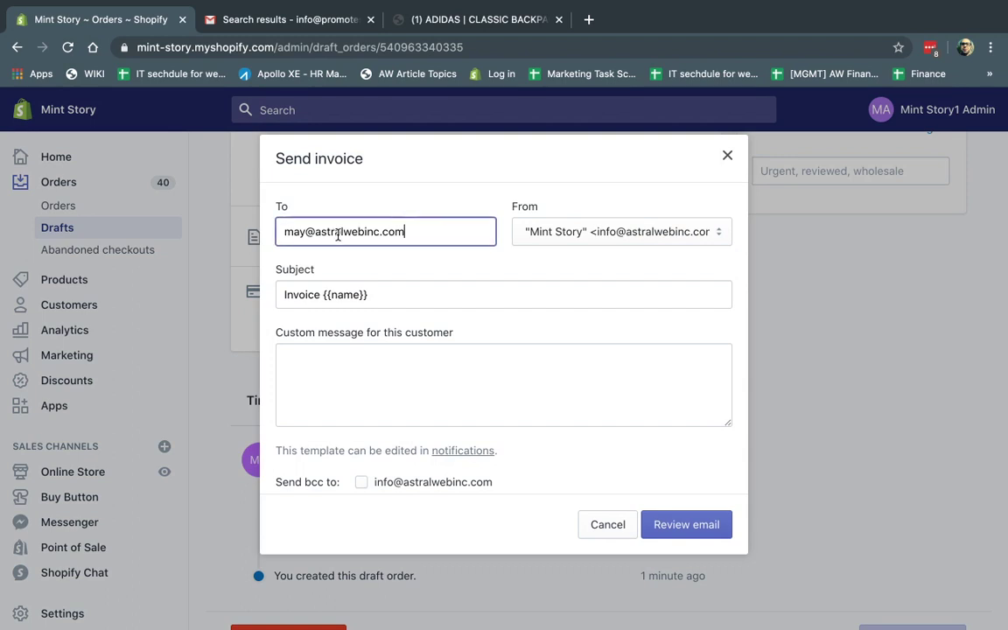
pyautogui.doubleClick(308, 232)
pyautogui.write('ori')
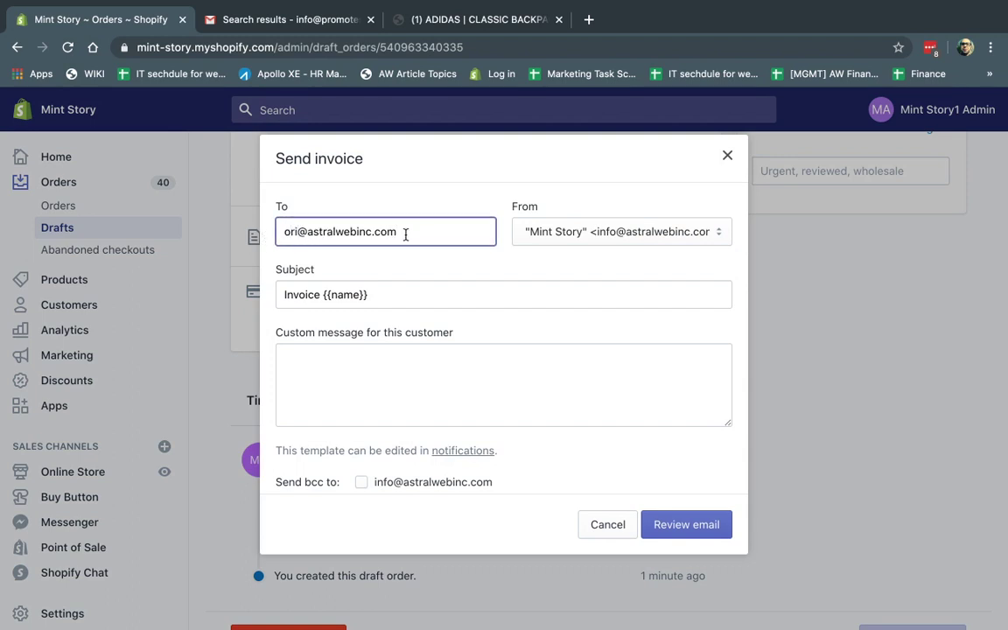
pyautogui.click(381, 369)
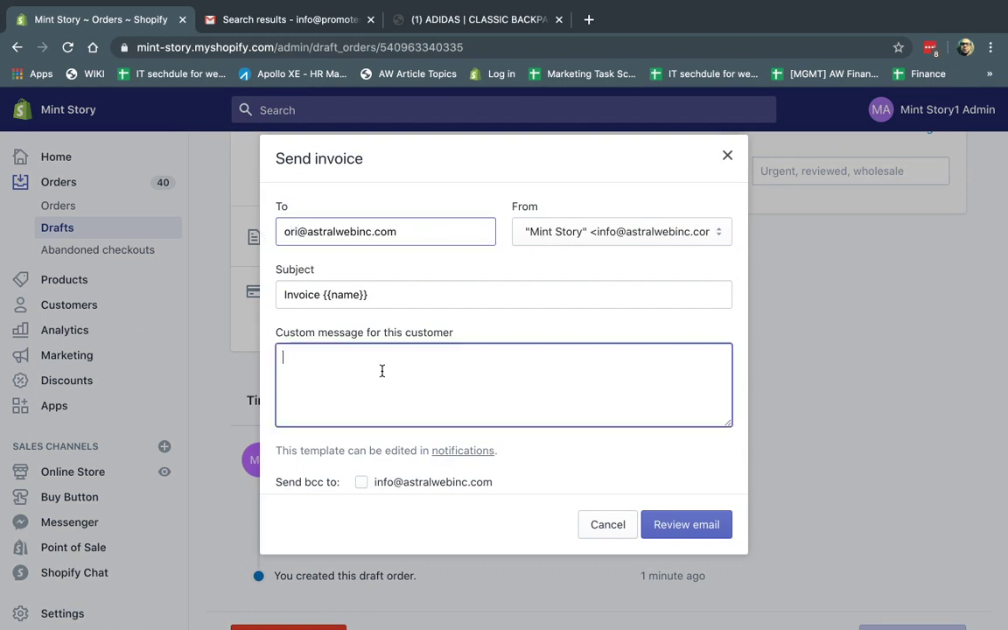
pyautogui.write('this is a payment request')
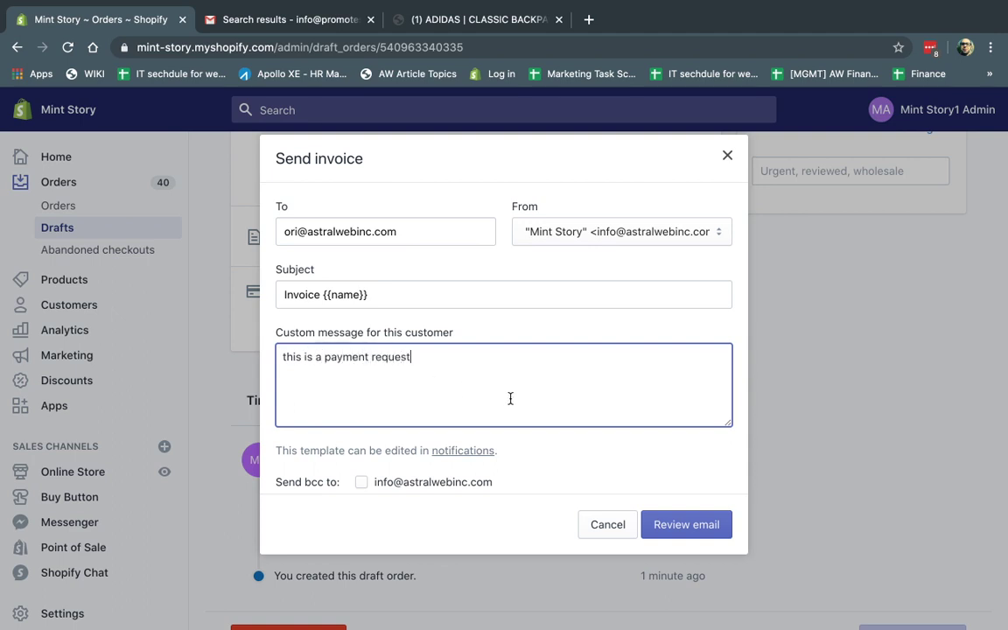
pyautogui.scroll(-1, 525, 407)
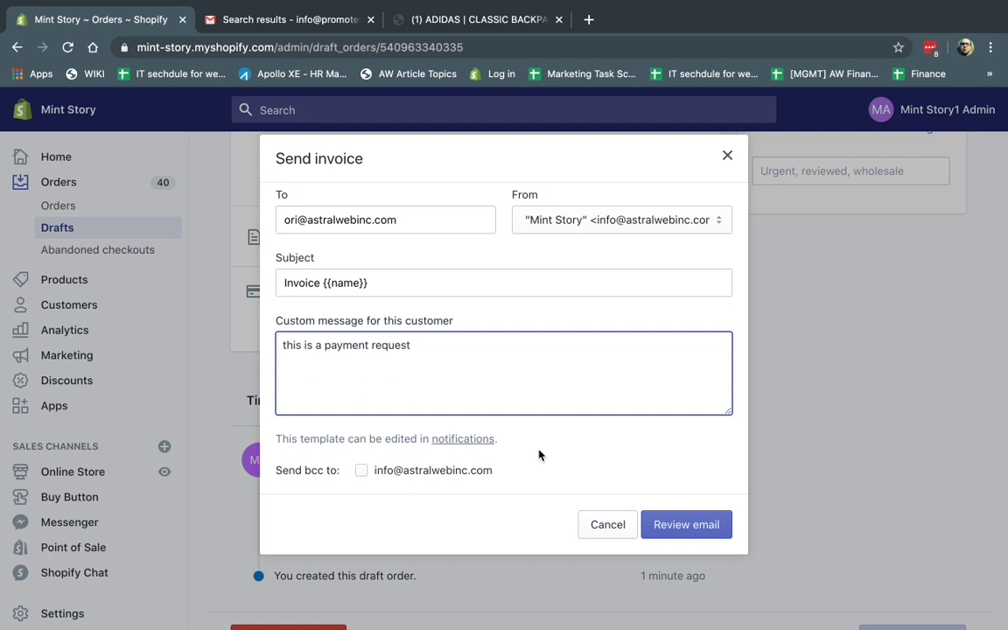
# Step: Review the invoice email and send the notification to the customer
pyautogui.click(681, 527)
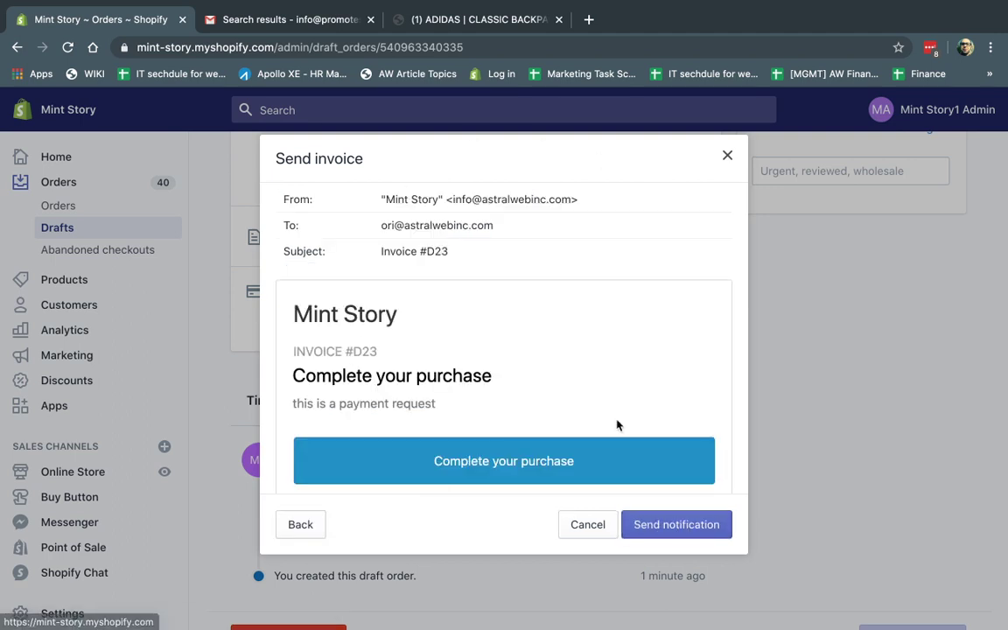
pyautogui.scroll(-5, 591, 398)
pyautogui.scroll(3, 592, 399)
pyautogui.scroll(-3, 592, 400)
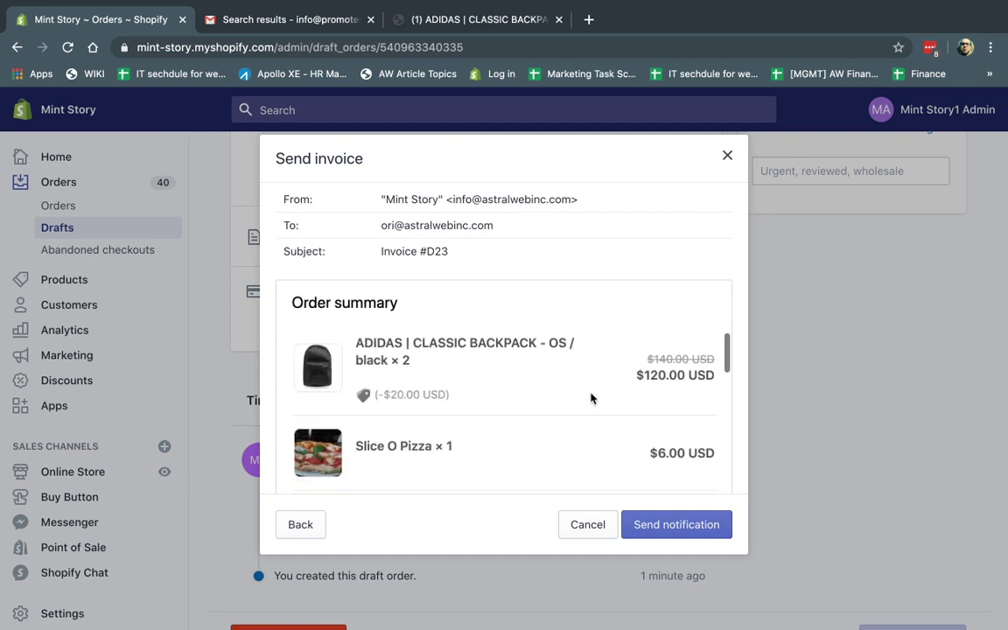
pyautogui.scroll(1, 602, 400)
pyautogui.scroll(4, 533, 401)
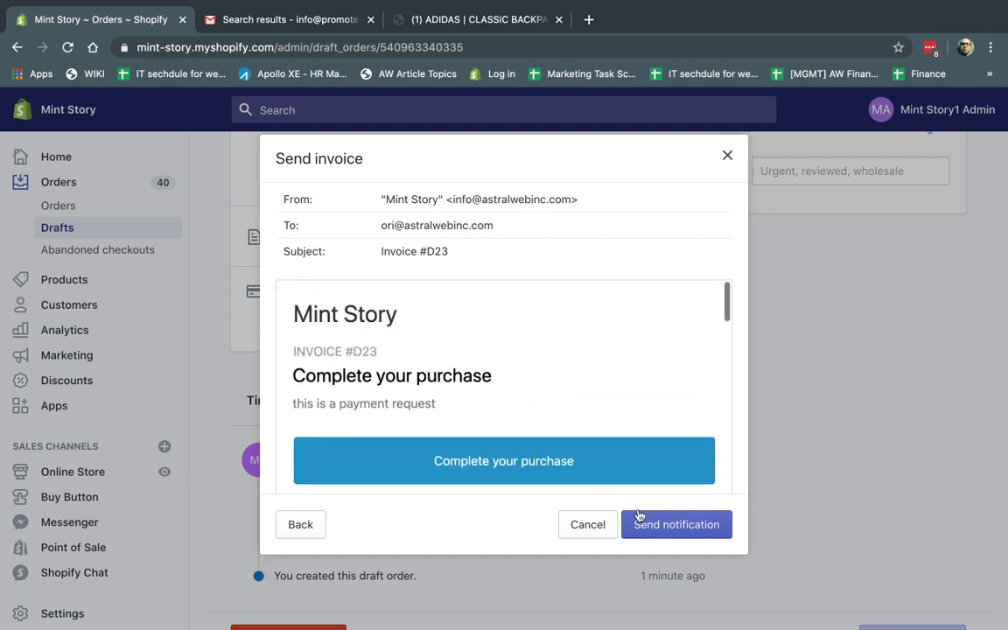
pyautogui.click(669, 535)
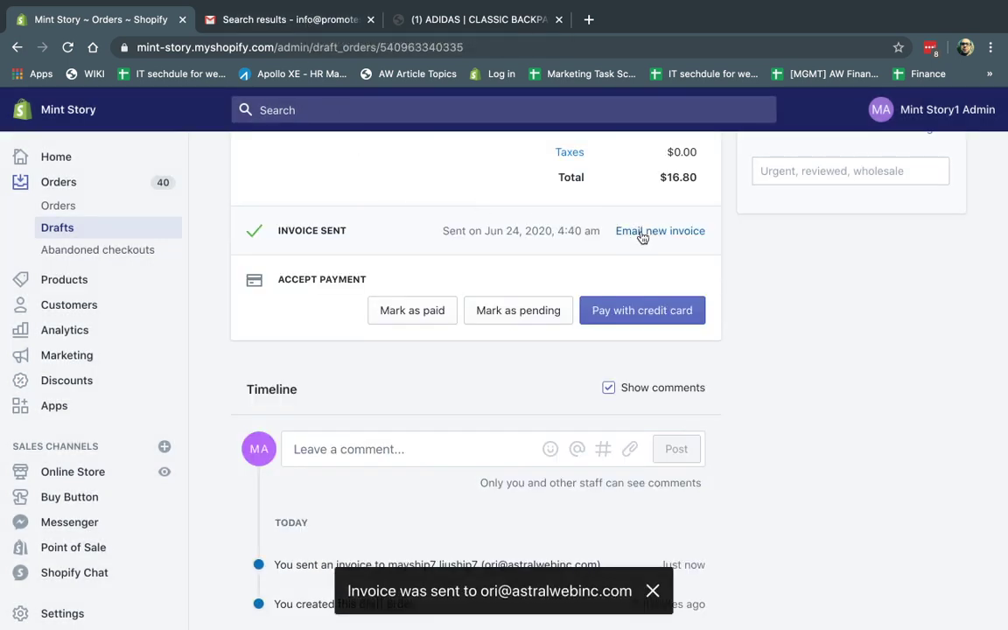
# Step: Return to the drafts list, now showing #D23 as Invoice sent
pyautogui.scroll(2, 247, 229)
pyautogui.click(58, 226)
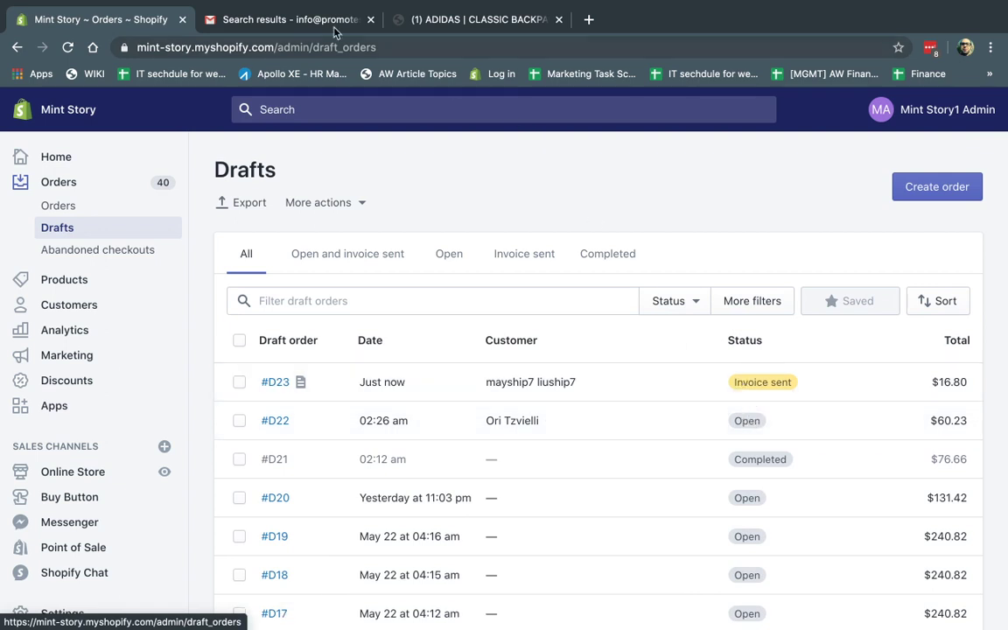
pyautogui.click(297, 21)
# Step: Re-run the 'mint story invoice' search and open Invoice #D23 with images, reviewing its $16.80 order summary
pyautogui.click(355, 111)
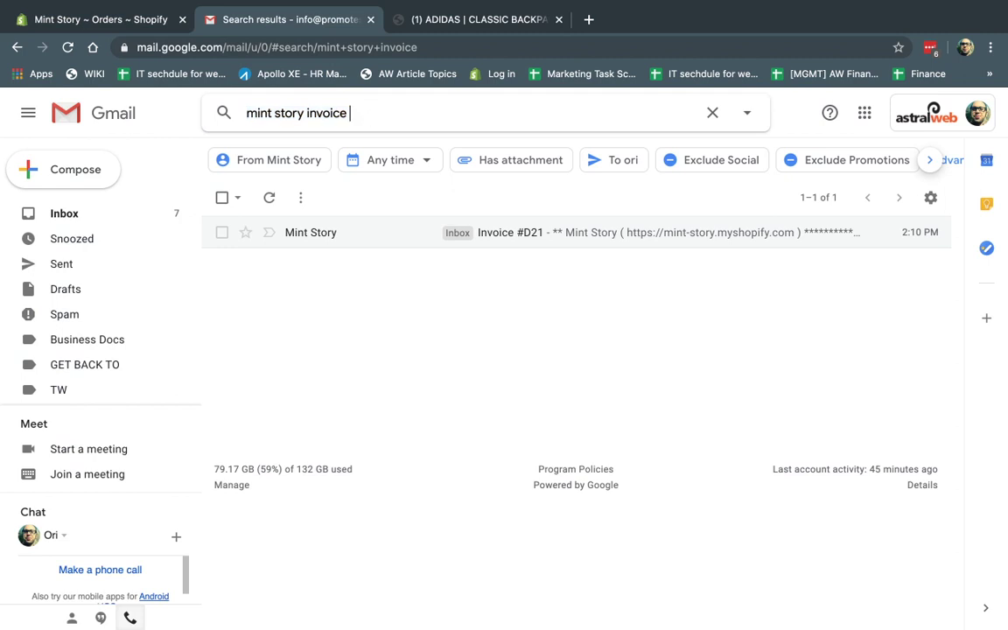
pyautogui.press('Return')
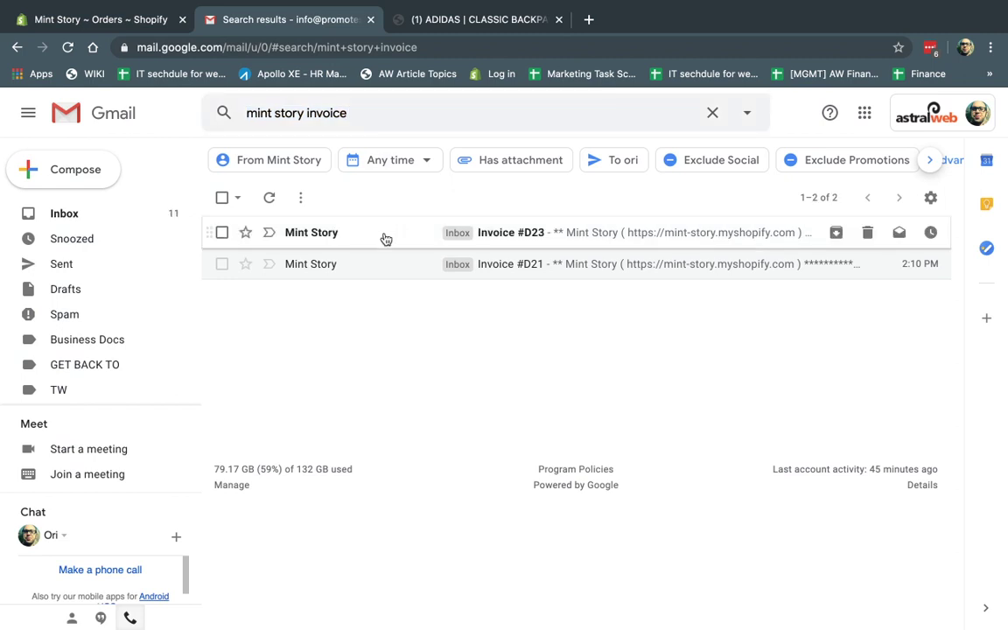
pyautogui.click(387, 237)
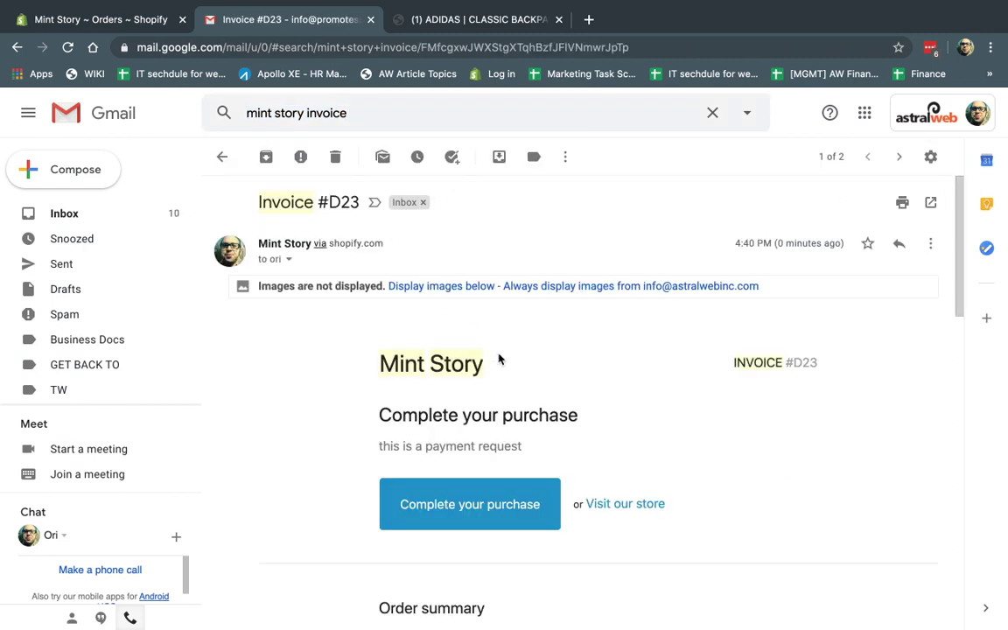
pyautogui.click(426, 285)
pyautogui.scroll(-3, 686, 407)
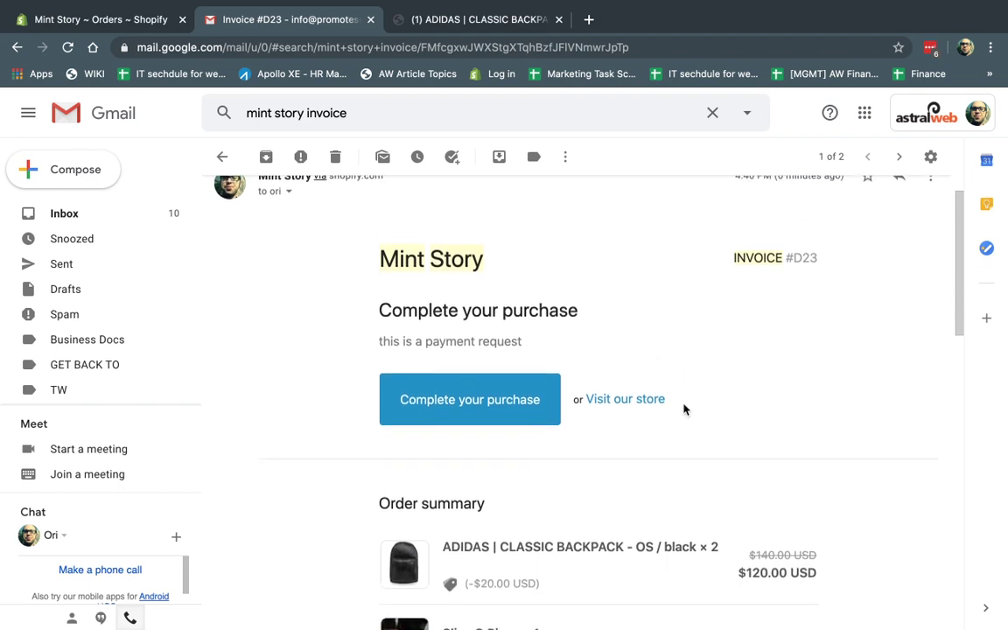
pyautogui.scroll(-3, 724, 401)
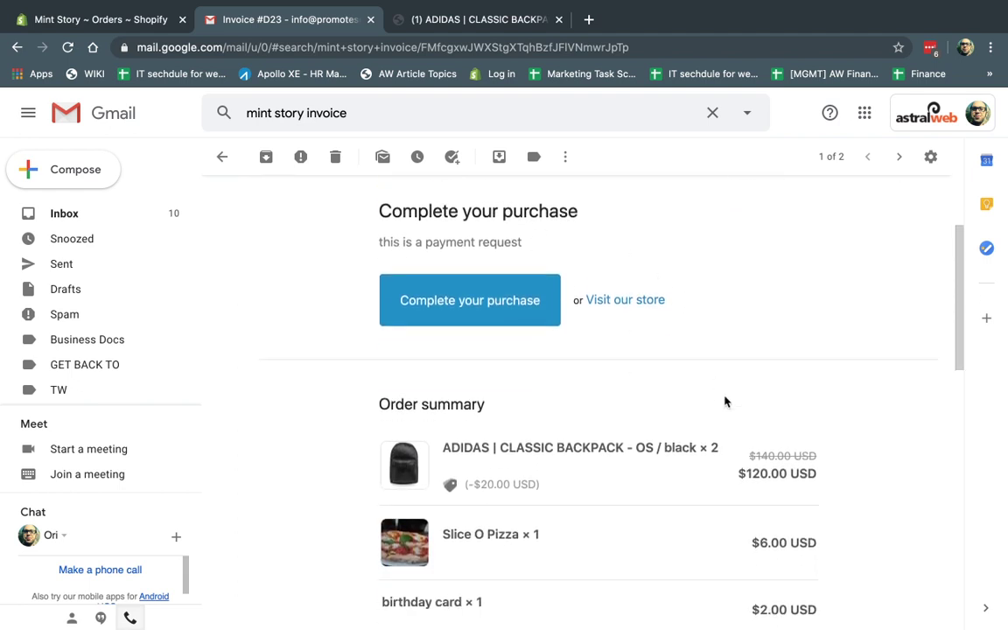
pyautogui.scroll(-3, 769, 405)
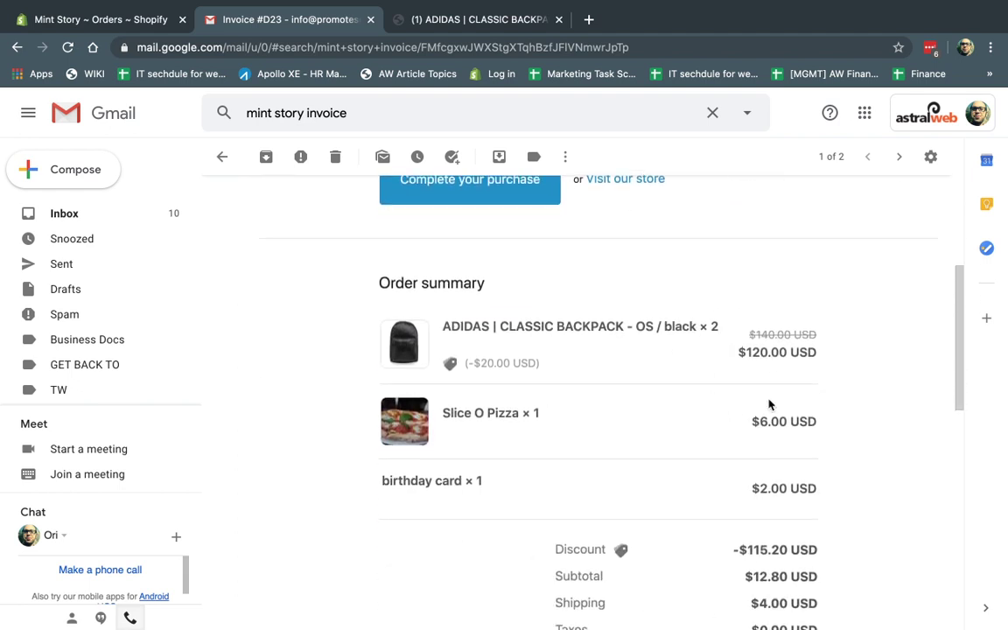
pyautogui.scroll(2, 690, 480)
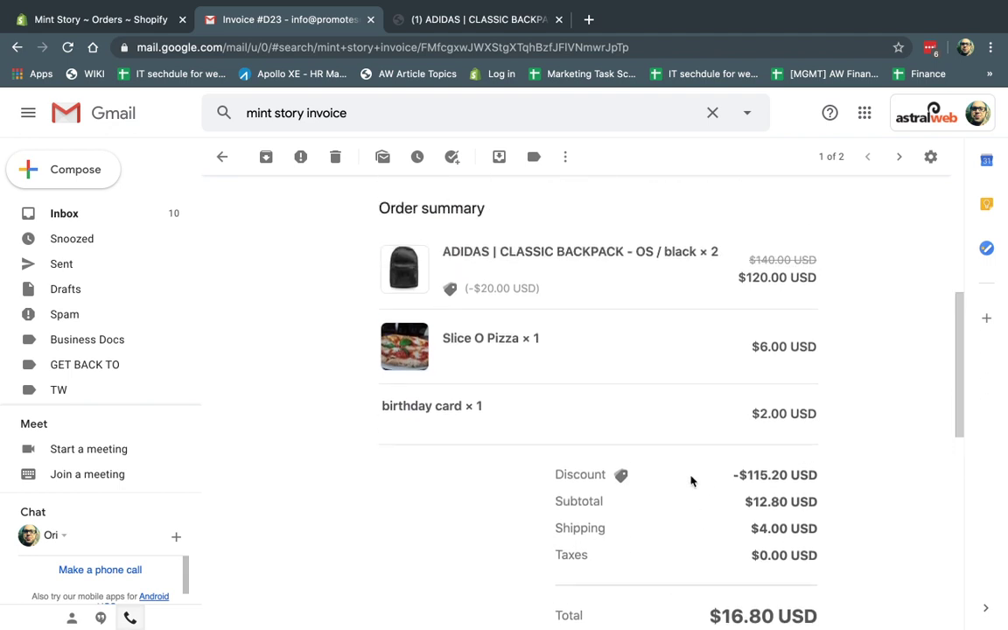
pyautogui.moveTo(390, 413); pyautogui.dragTo(496, 411)
pyautogui.scroll(6, 472, 411)
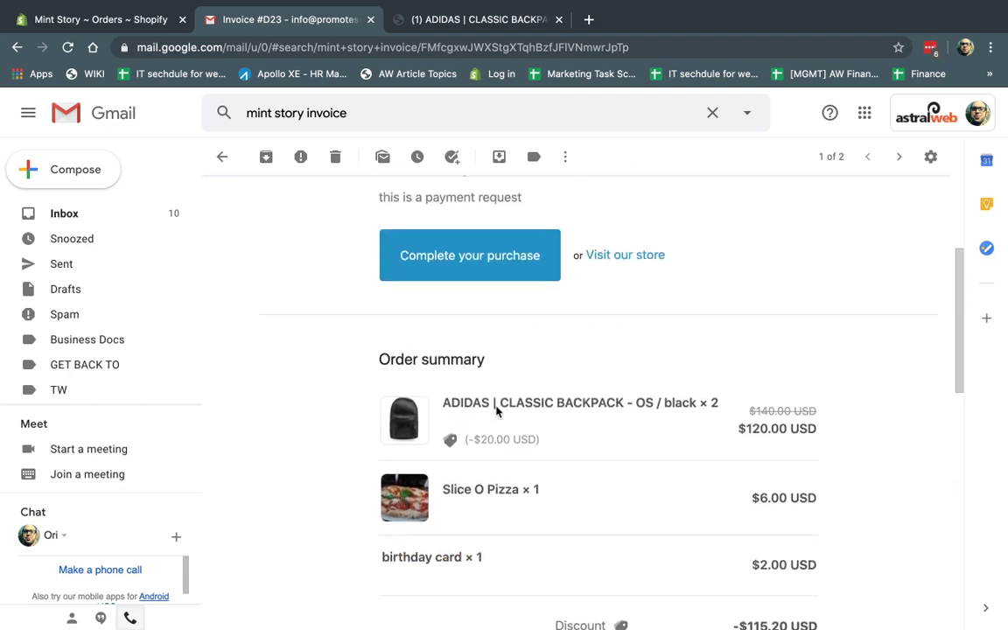
# Step: Open the $16.80 checkout from the invoice email and turn off the tip
pyautogui.click(466, 468)
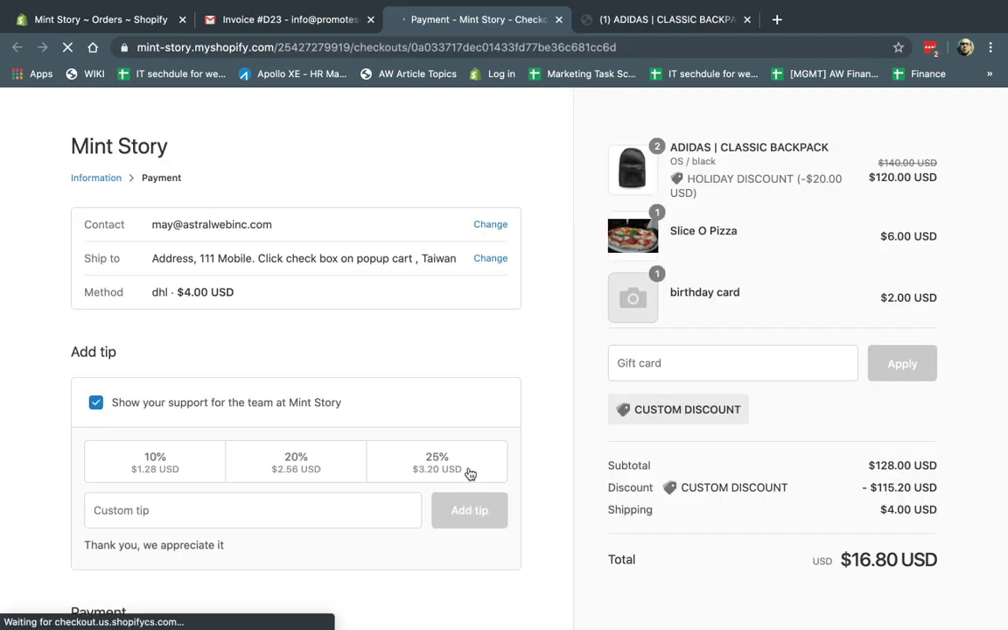
pyautogui.click(152, 406)
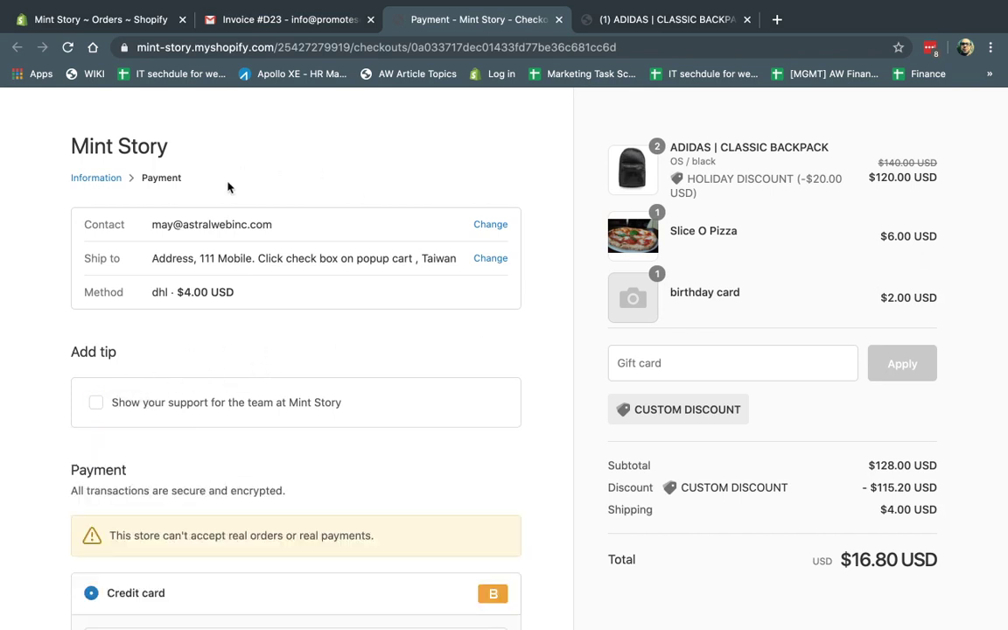
pyautogui.moveTo(96, 292); pyautogui.dragTo(238, 293)
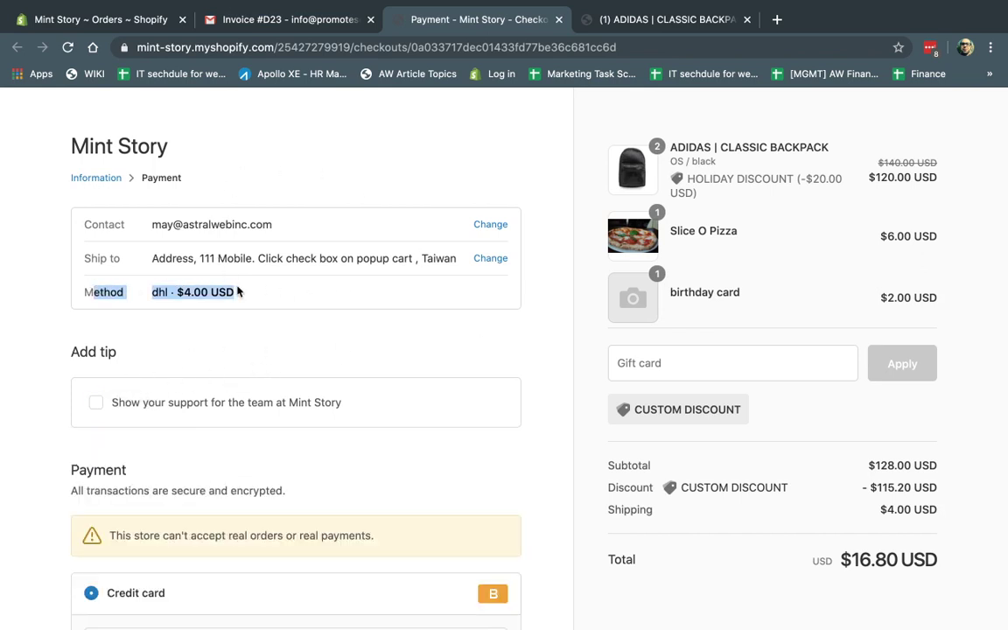
pyautogui.scroll(-5, 540, 367)
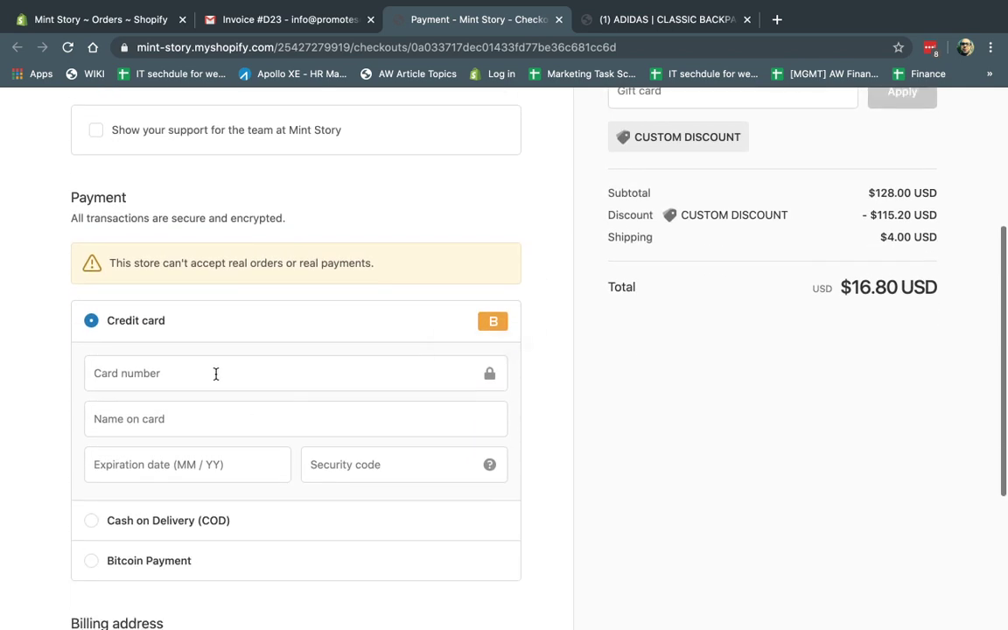
pyautogui.click(235, 376)
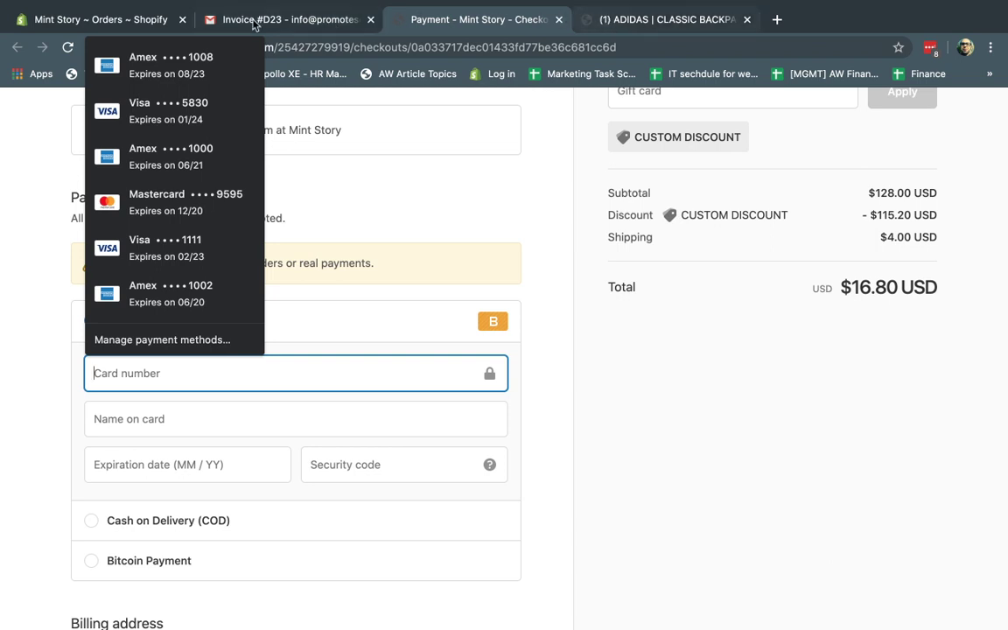
pyautogui.click(147, 21)
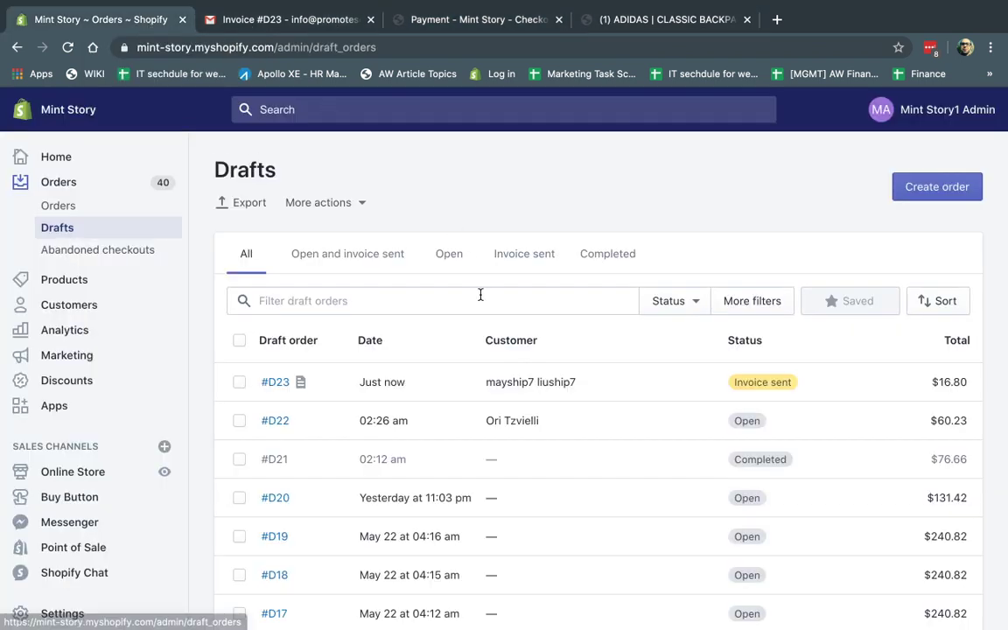
# Step: Open draft #D23 and check its timeline's draft-created and invoice-sent entries
pyautogui.click(346, 388)
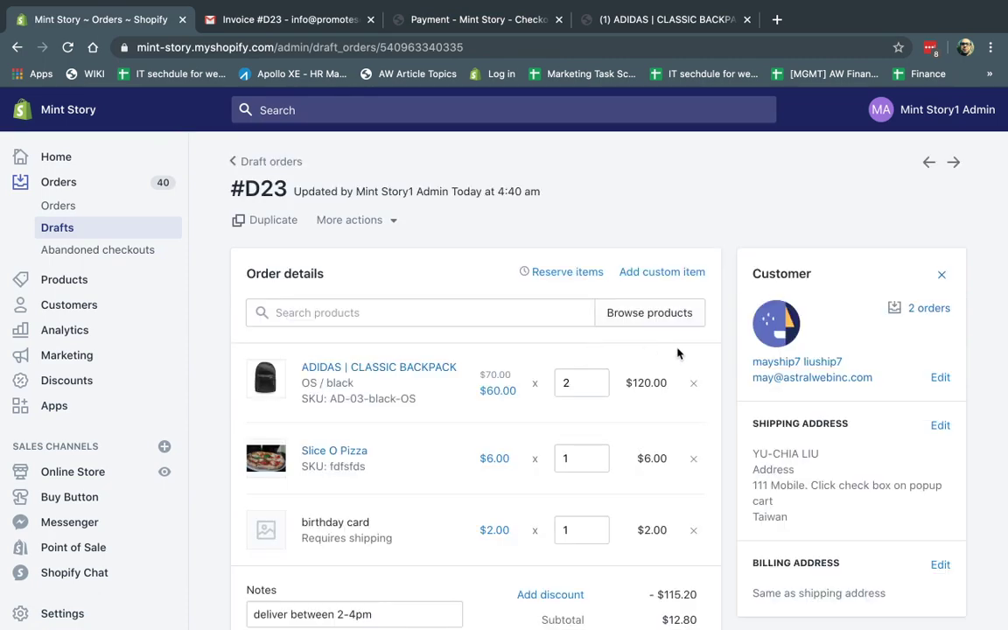
pyautogui.scroll(-6, 744, 353)
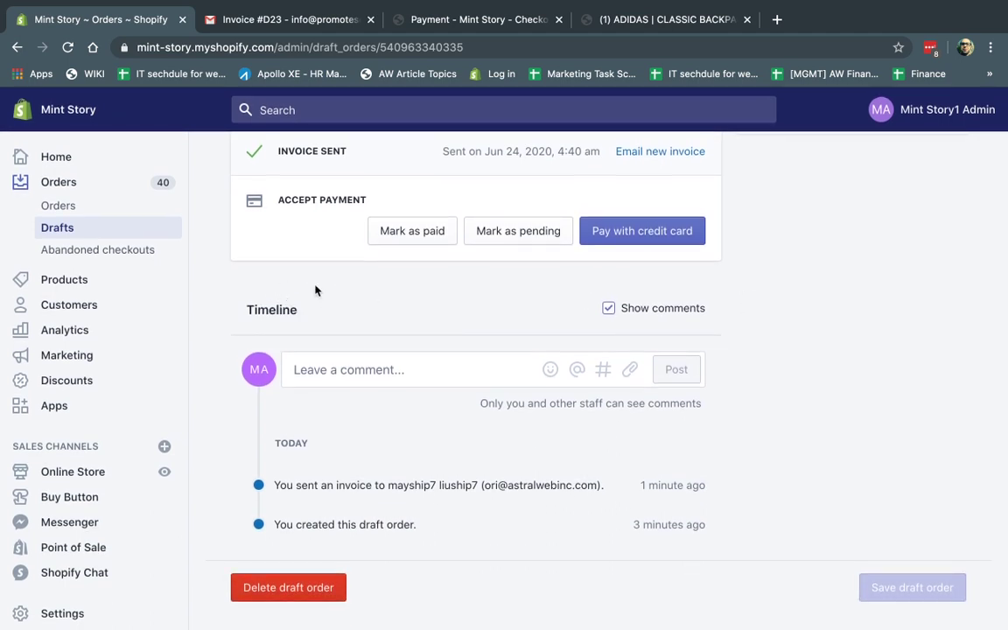
pyautogui.moveTo(304, 522); pyautogui.dragTo(413, 524)
pyautogui.click(298, 484)
pyautogui.moveTo(298, 484); pyautogui.dragTo(477, 484)
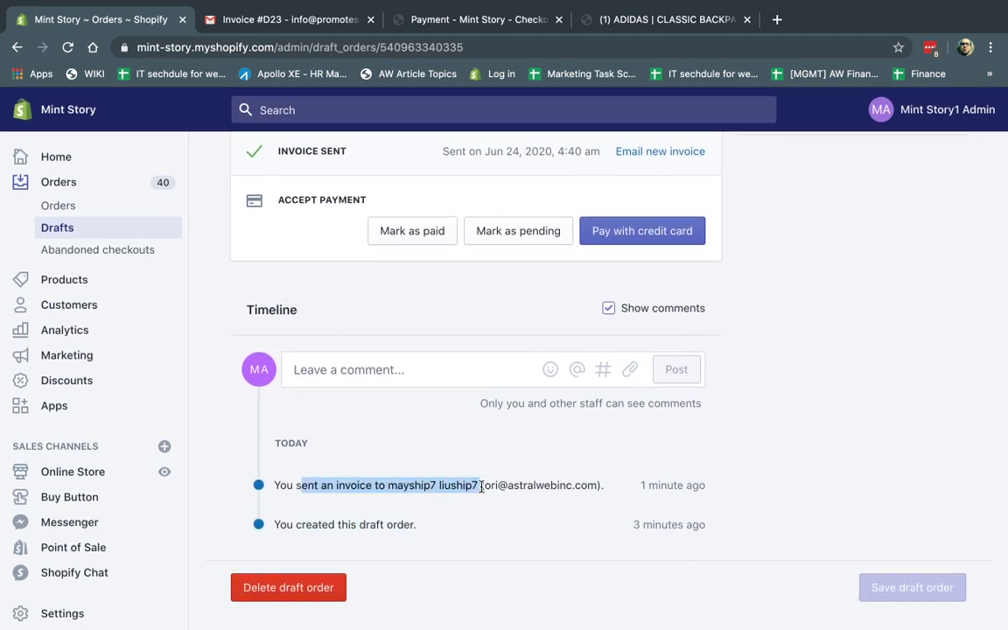
pyautogui.click(481, 486)
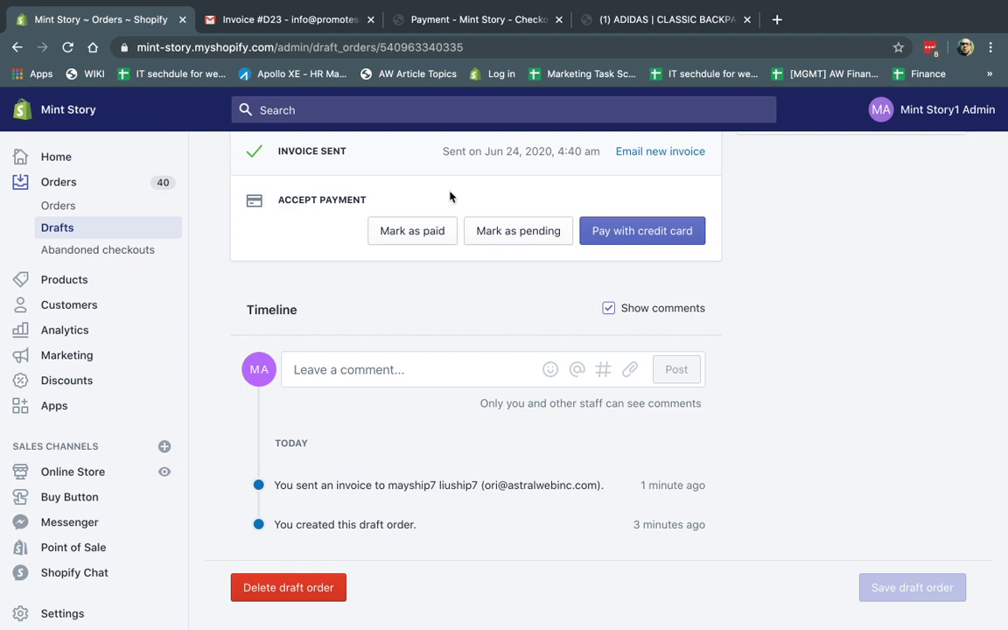
pyautogui.click(454, 26)
# Step: Enter the test card's number, cardholder name, expiry date and security code, then pay $16.80
pyautogui.click(362, 359)
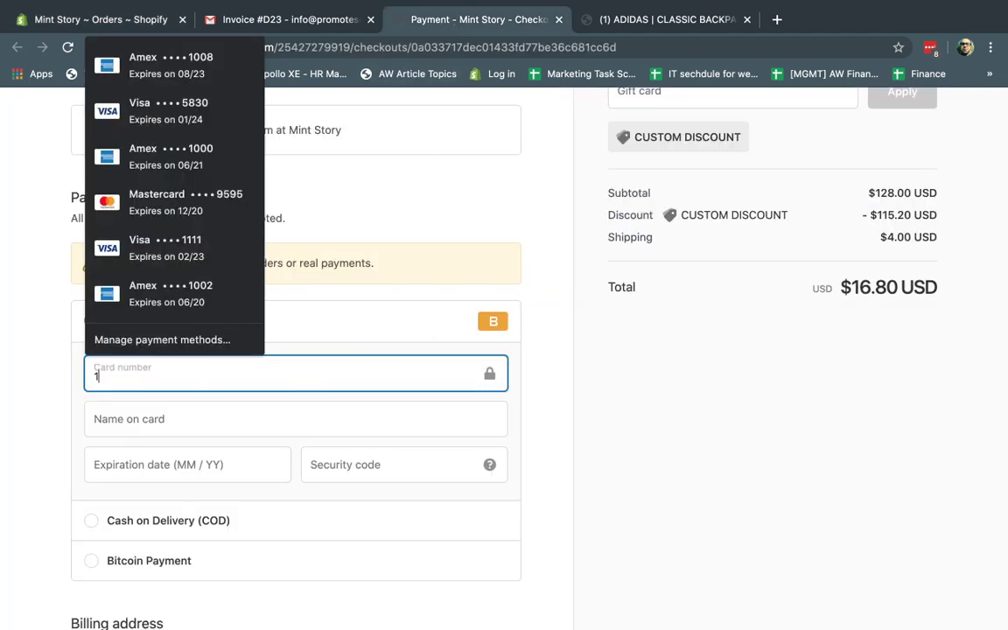
pyautogui.write('1')
pyautogui.click(335, 342)
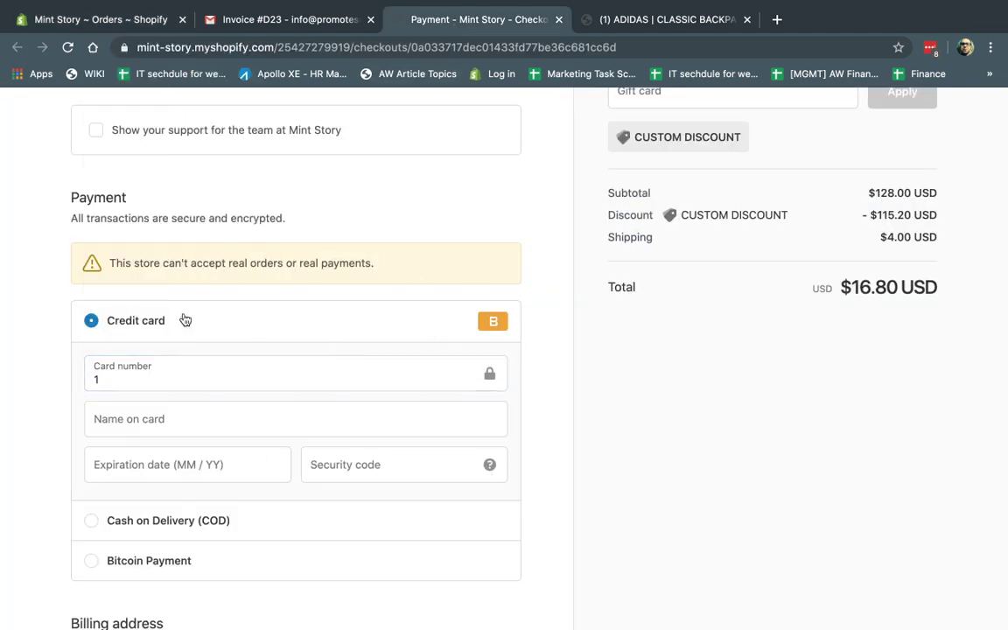
pyautogui.moveTo(135, 263); pyautogui.dragTo(348, 263)
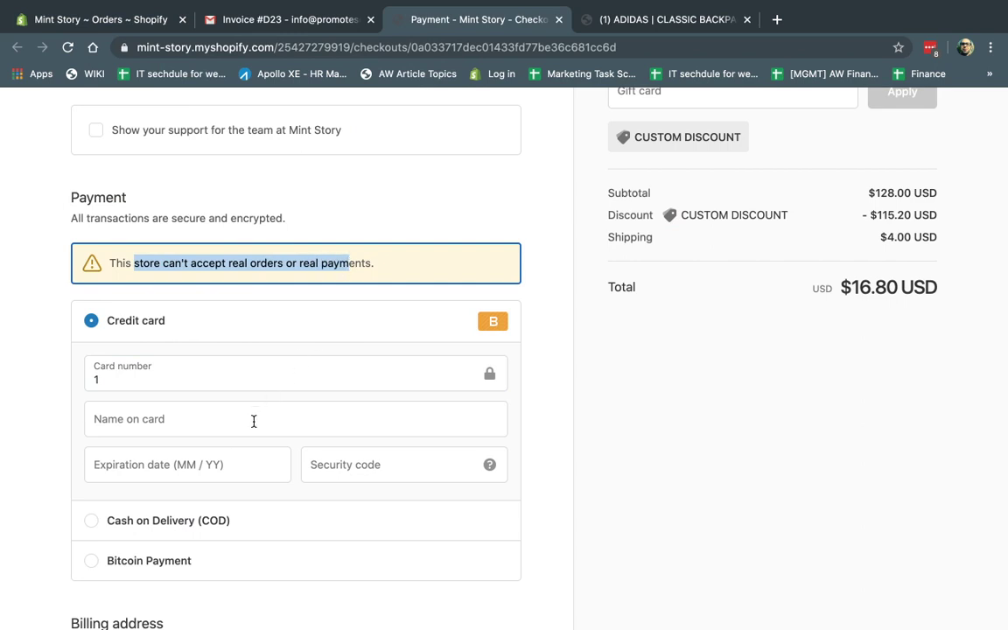
pyautogui.click(254, 420)
pyautogui.press('Tab')
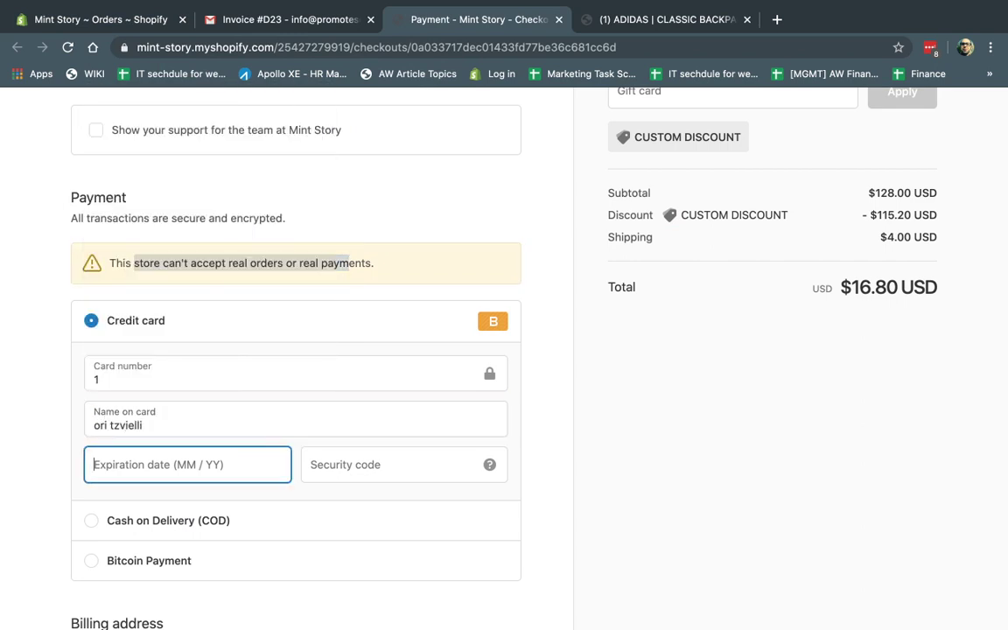
pyautogui.write('0223')
pyautogui.click(390, 465)
pyautogui.write('2123')
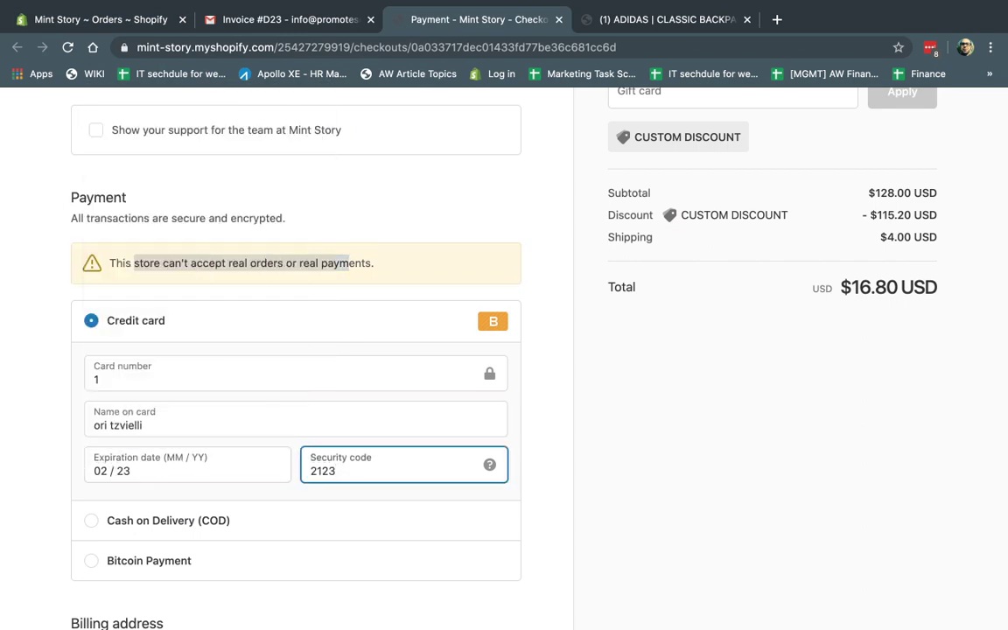
pyautogui.press('BackSpace')
pyautogui.scroll(-3, 298, 425)
pyautogui.click(484, 524)
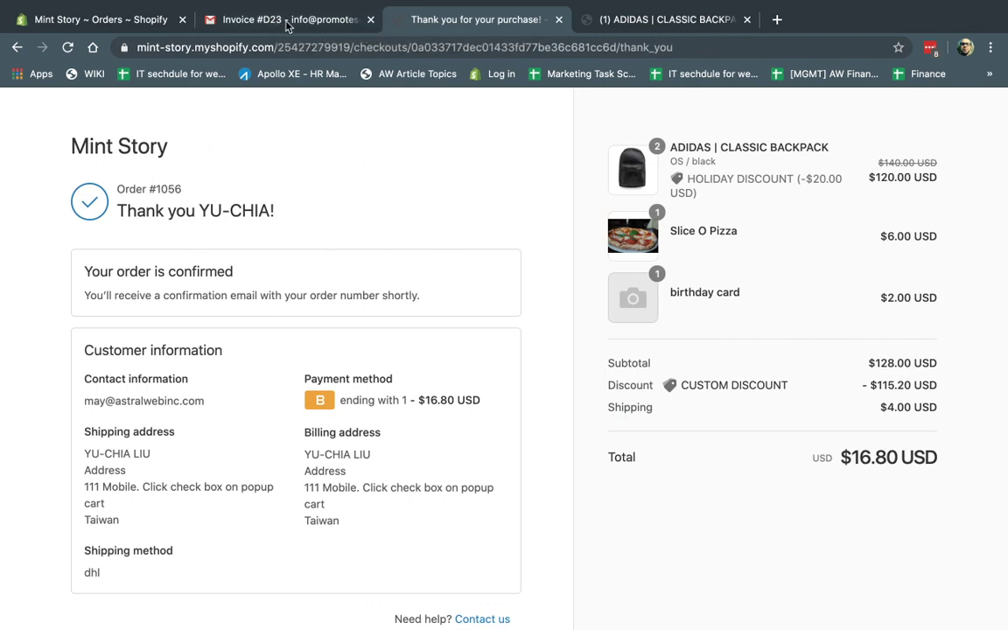
# Step: Reopen draft #D23 in the admin and confirm its timeline shows order #1056 was created
pyautogui.click(130, 24)
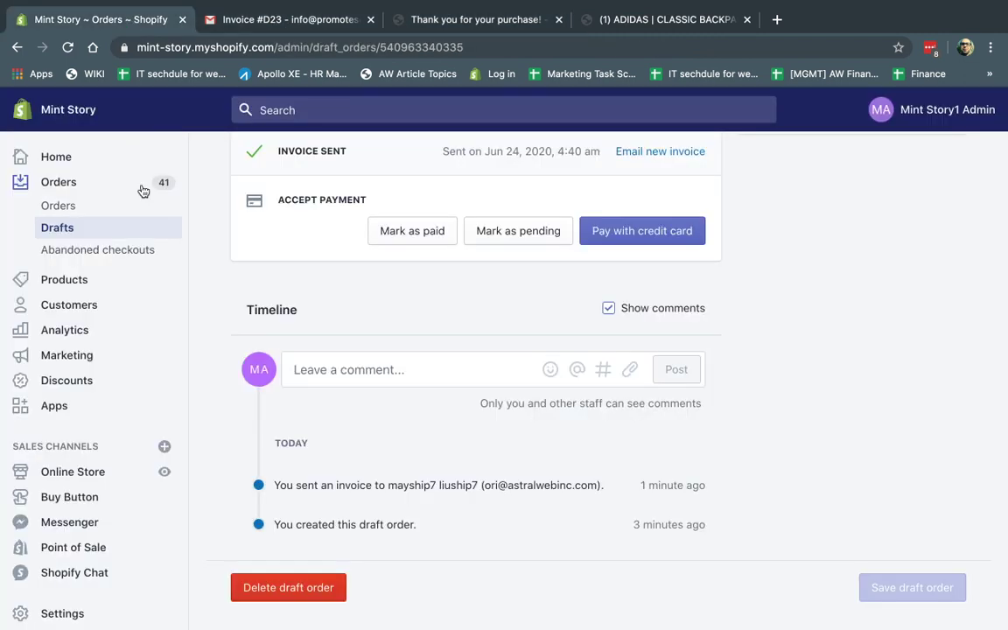
pyautogui.click(70, 230)
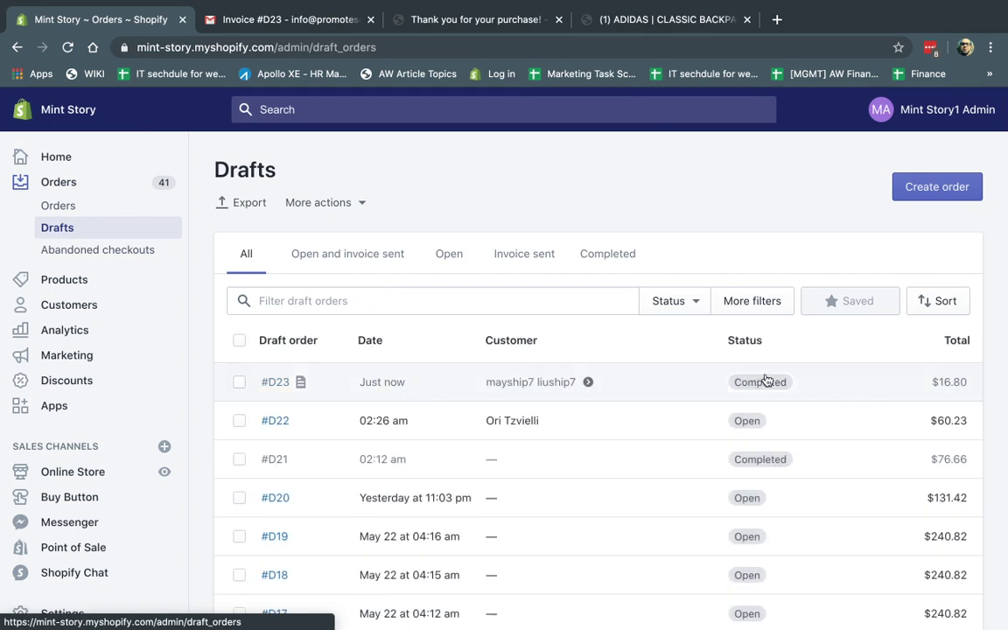
pyautogui.click(639, 385)
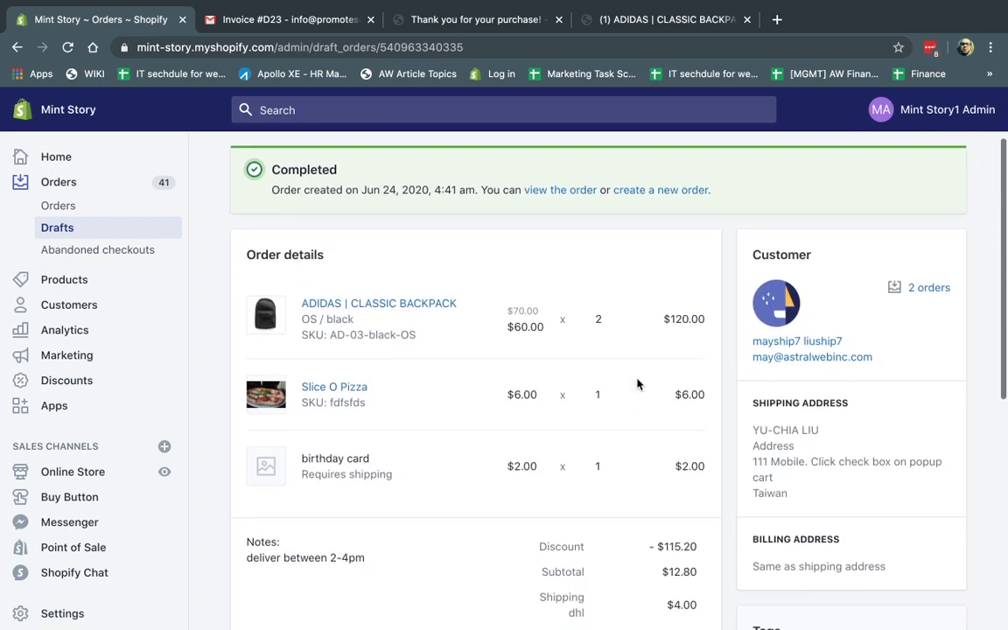
pyautogui.scroll(-4, 637, 383)
pyautogui.scroll(-2, 637, 384)
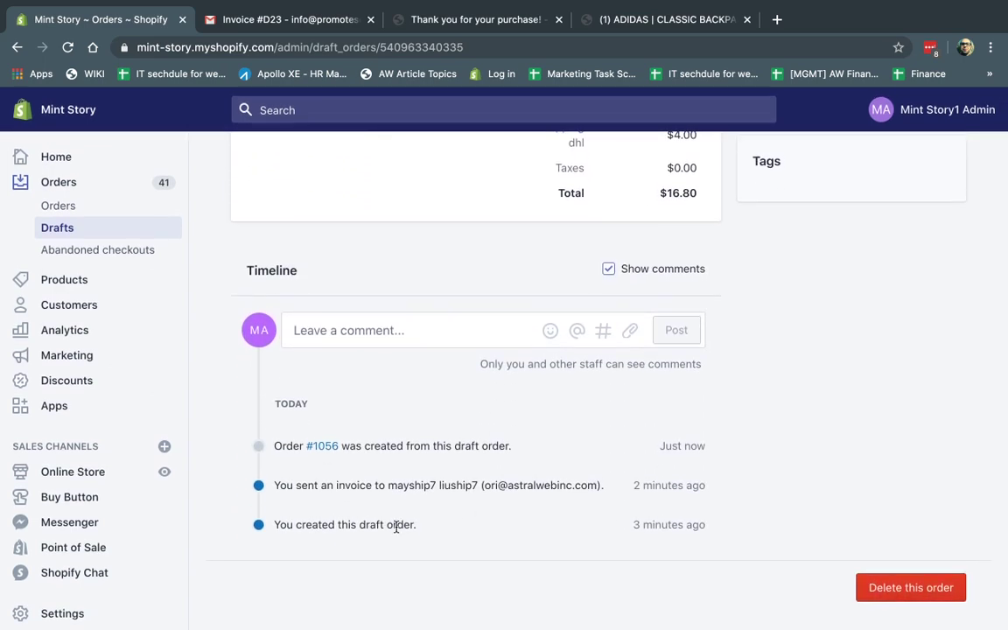
pyautogui.moveTo(306, 525); pyautogui.dragTo(445, 531)
pyautogui.moveTo(314, 485); pyautogui.dragTo(455, 490)
pyautogui.moveTo(294, 446); pyautogui.dragTo(370, 447)
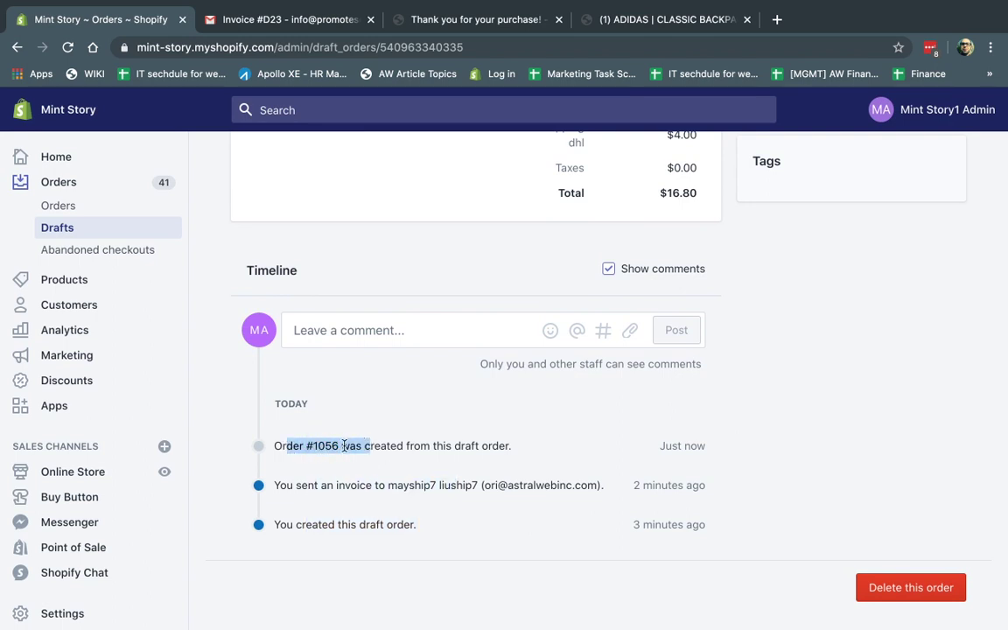
pyautogui.click(86, 210)
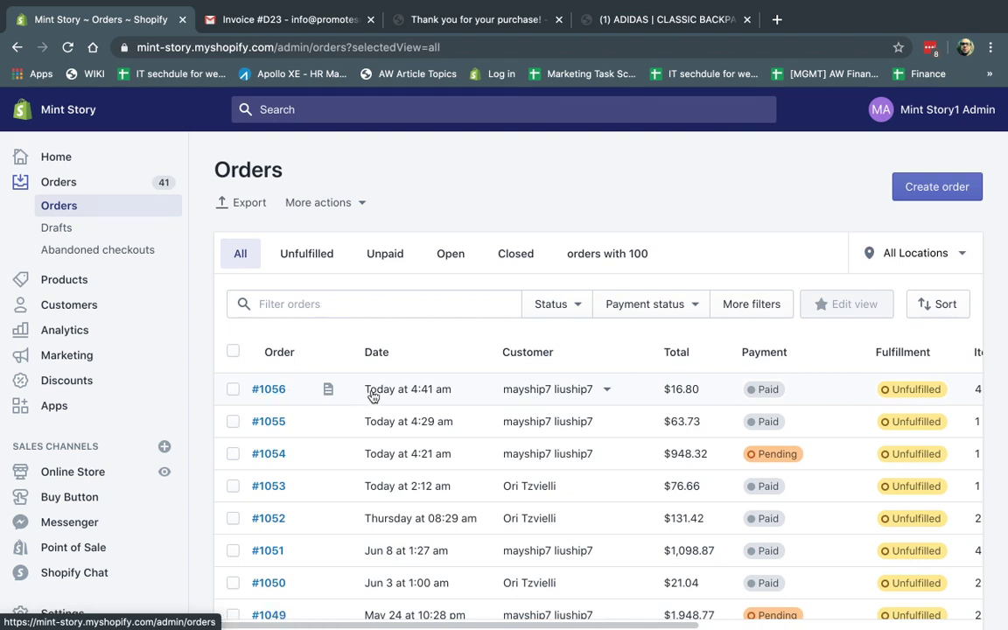
# Step: Open order #1056 and check the timeline entry showing it was created from draft #D23
pyautogui.click(372, 394)
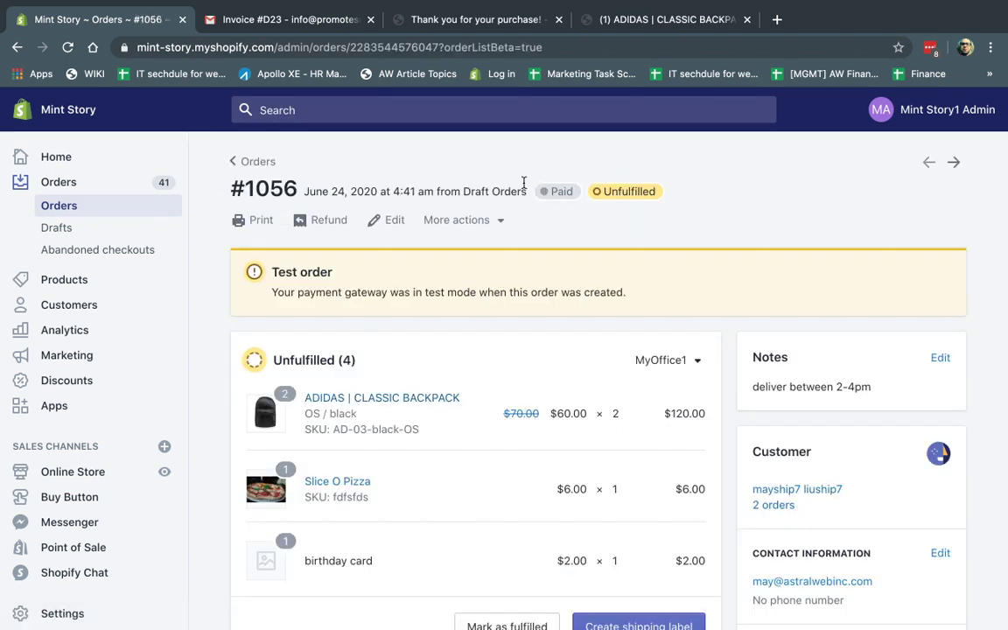
pyautogui.scroll(-10, 659, 317)
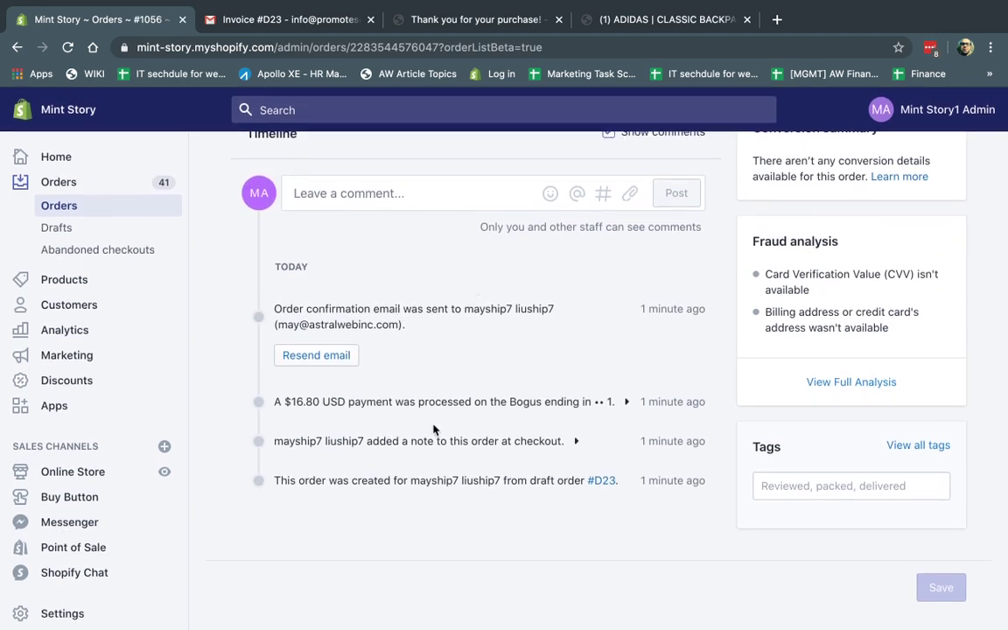
pyautogui.moveTo(436, 481); pyautogui.dragTo(632, 487)
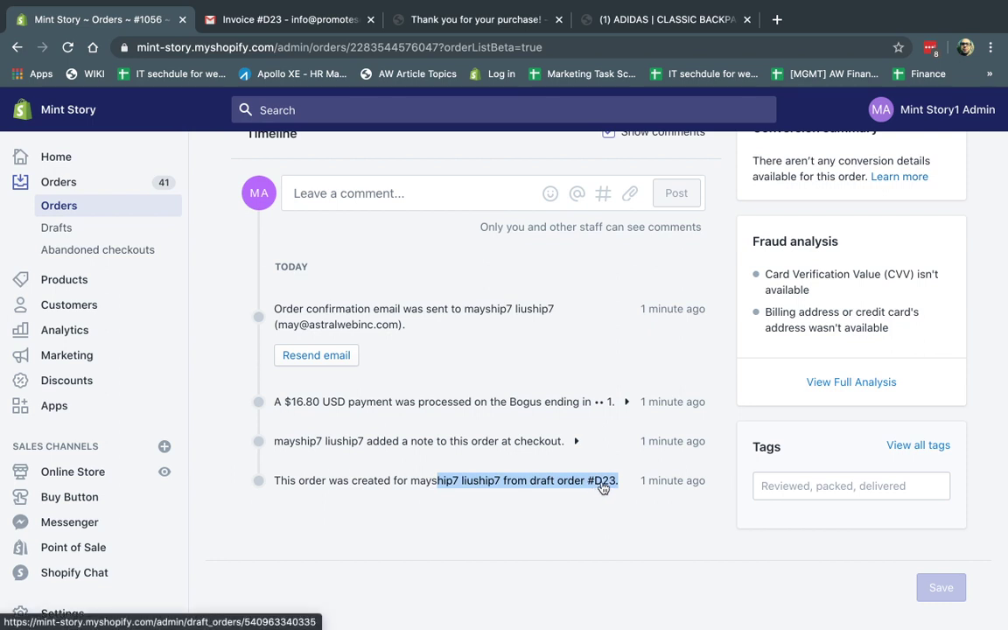
pyautogui.click(97, 229)
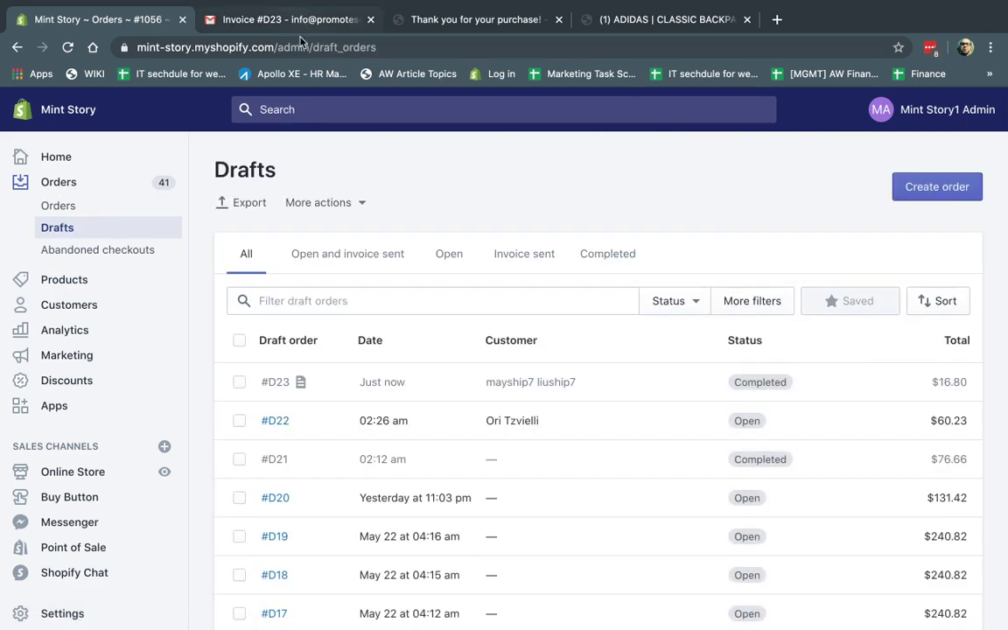
# Step: Search Gmail for 'order' and open the Order #1056 email with its product images displayed
pyautogui.click(285, 19)
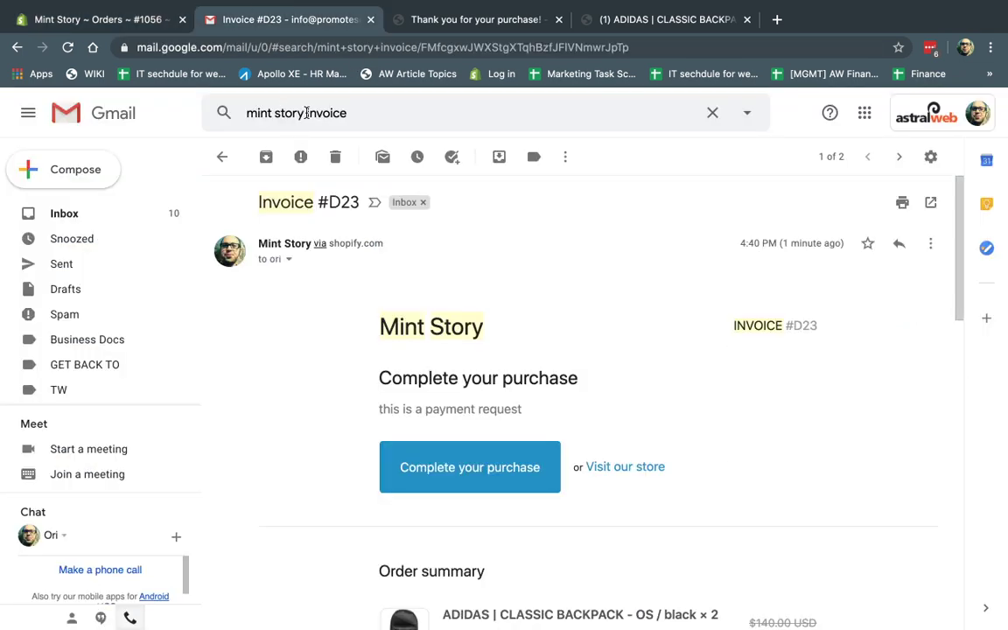
pyautogui.doubleClick(310, 113)
pyautogui.write('order')
pyautogui.press('Return')
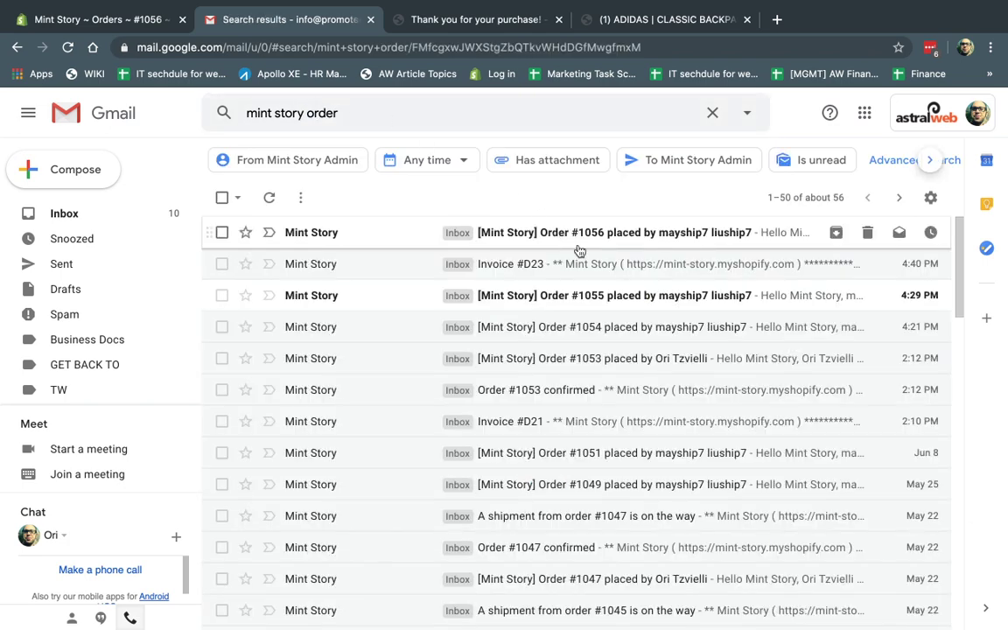
pyautogui.click(579, 251)
pyautogui.click(454, 287)
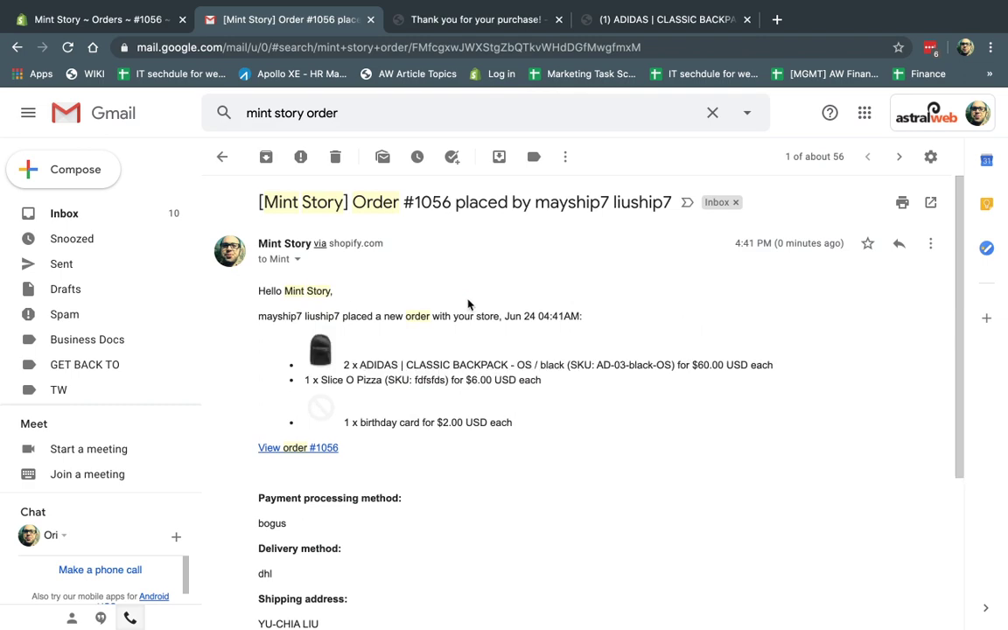
pyautogui.scroll(-1, 551, 409)
pyautogui.scroll(1, 313, 184)
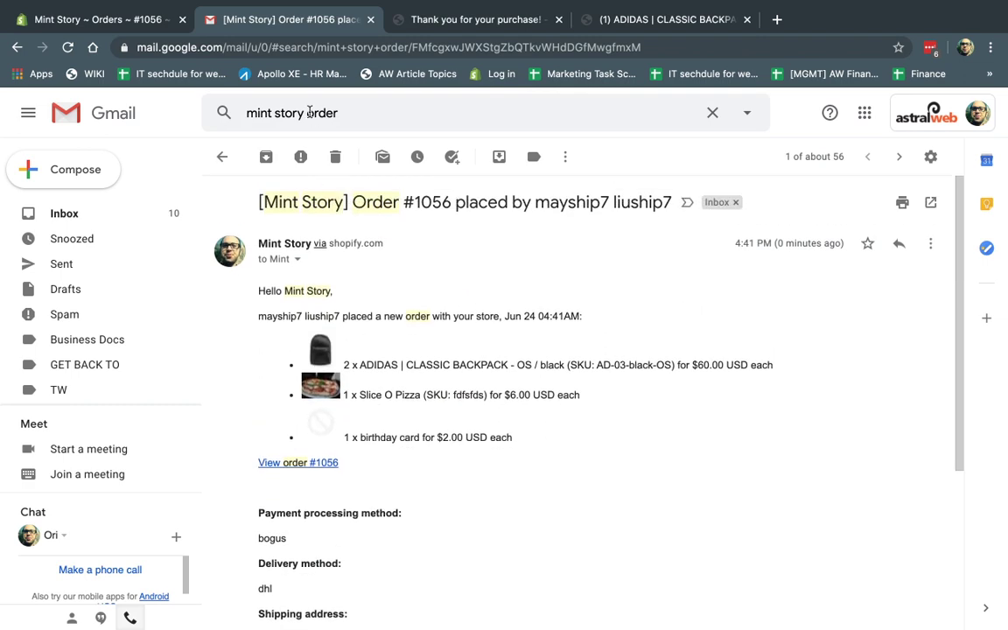
# Step: Change the Gmail search to 'draft', then go back to the Shopify draft orders
pyautogui.doubleClick(310, 112)
pyautogui.write('draft')
pyautogui.press('Return')
pyautogui.click(125, 22)
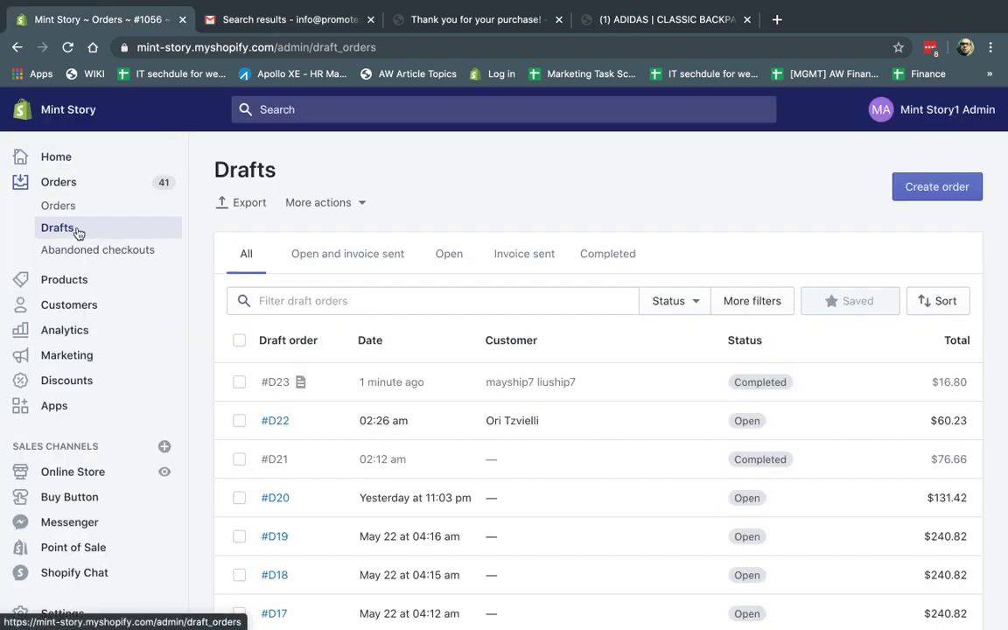
# Step: Start a new draft order and assign the matching returning customer to it
pyautogui.click(943, 194)
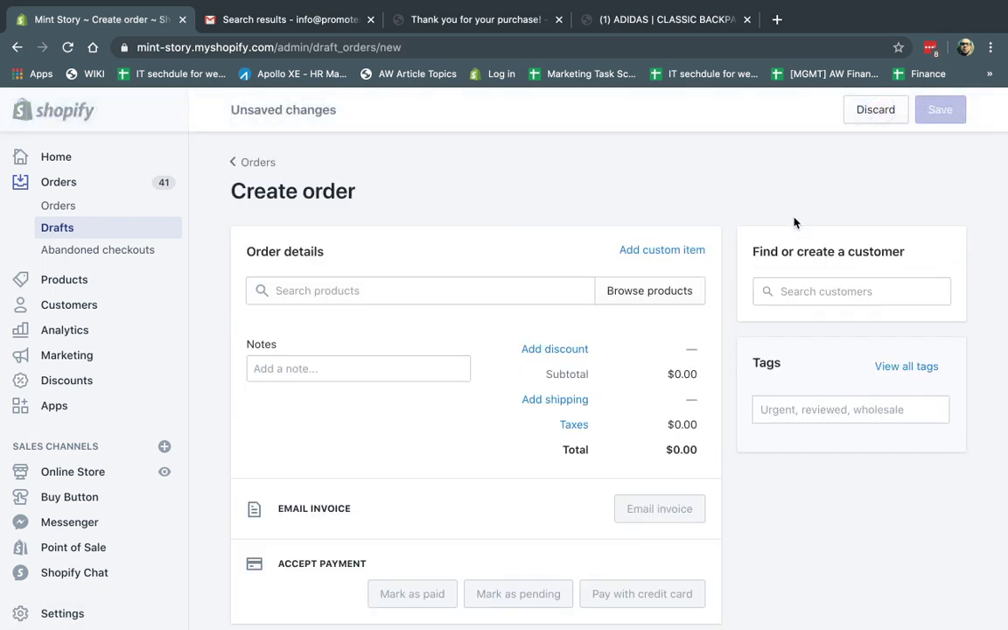
pyautogui.write('may')
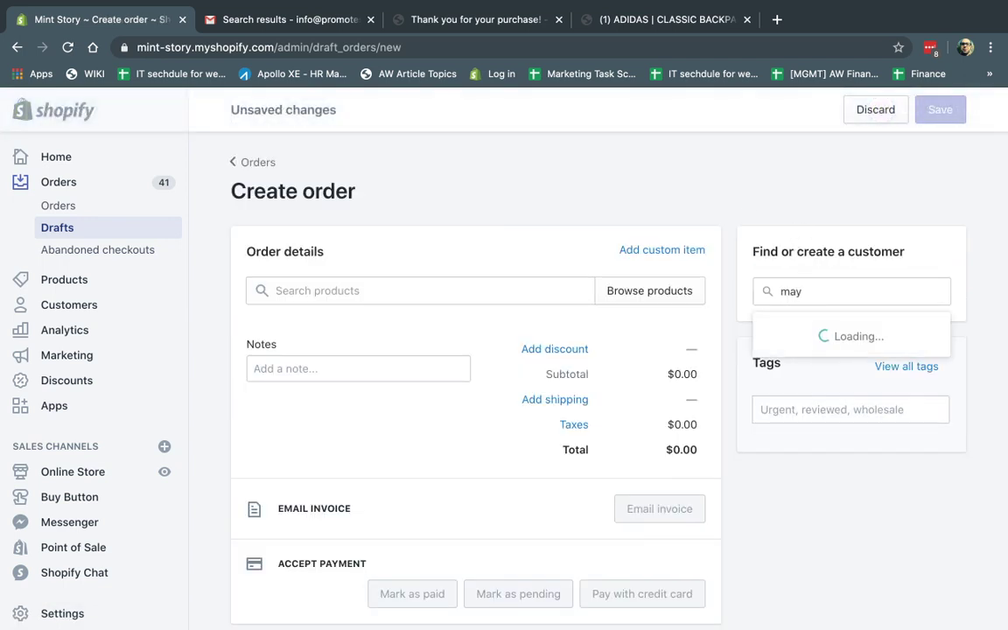
pyautogui.click(823, 331)
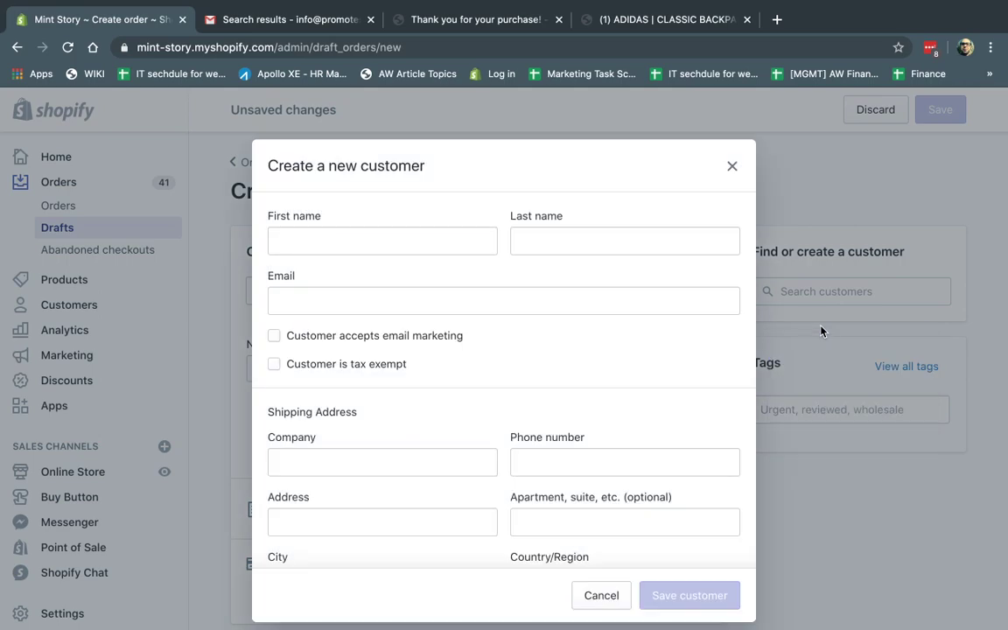
pyautogui.click(805, 292)
pyautogui.write('may')
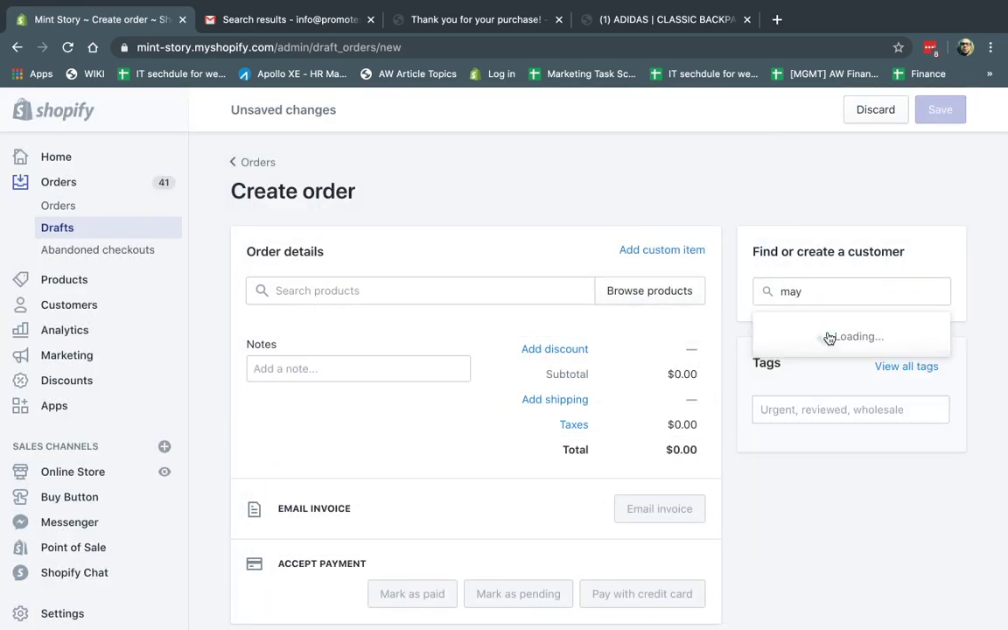
pyautogui.click(847, 363)
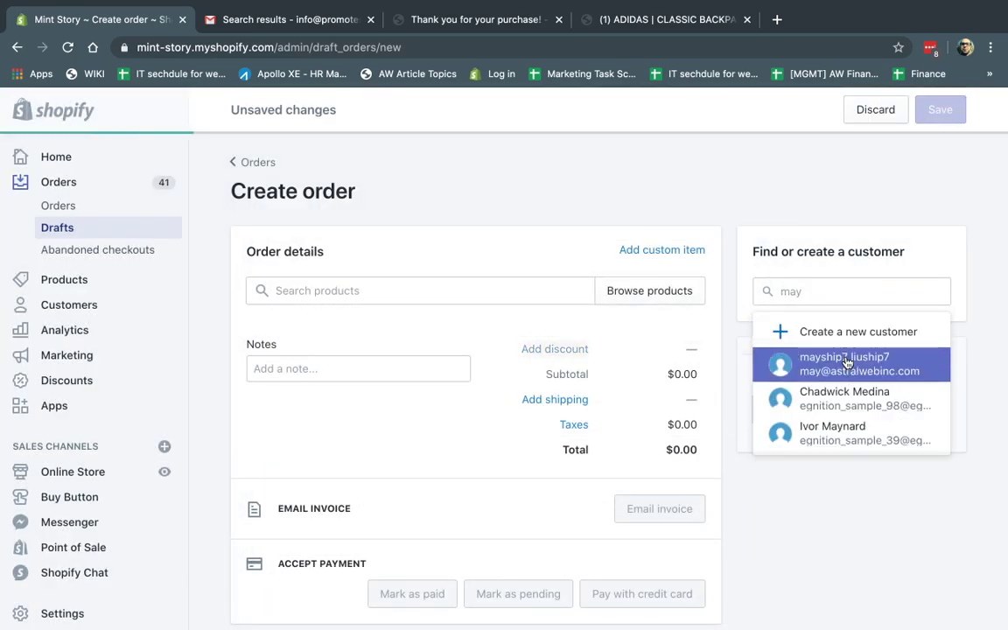
pyautogui.scroll(-2, 788, 367)
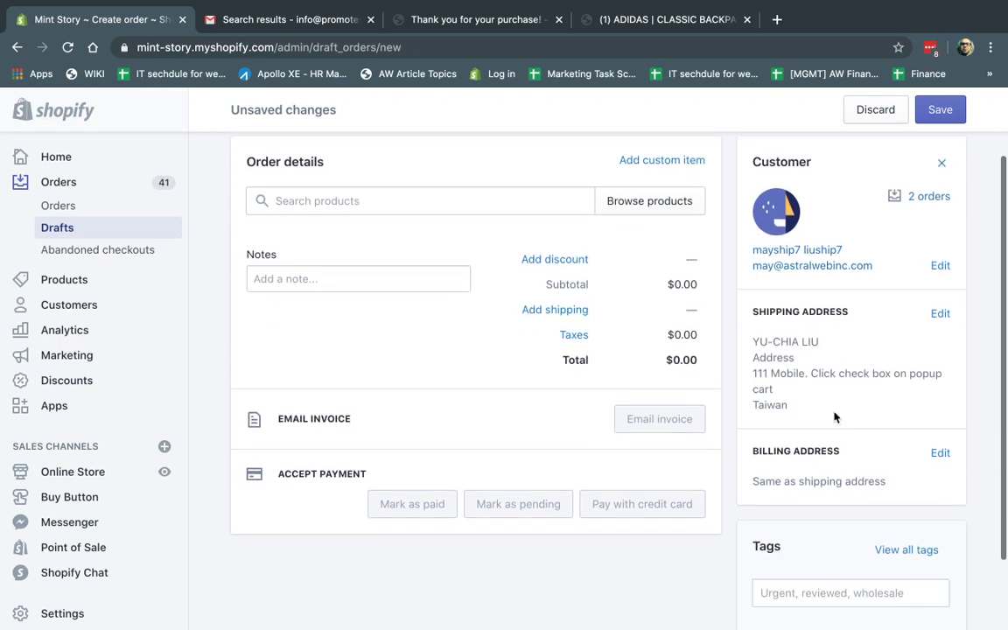
pyautogui.scroll(2, 735, 328)
# Step: Add one CONVERSE Chuck Taylor All Star II HI in 11 / black from All products
pyautogui.click(617, 267)
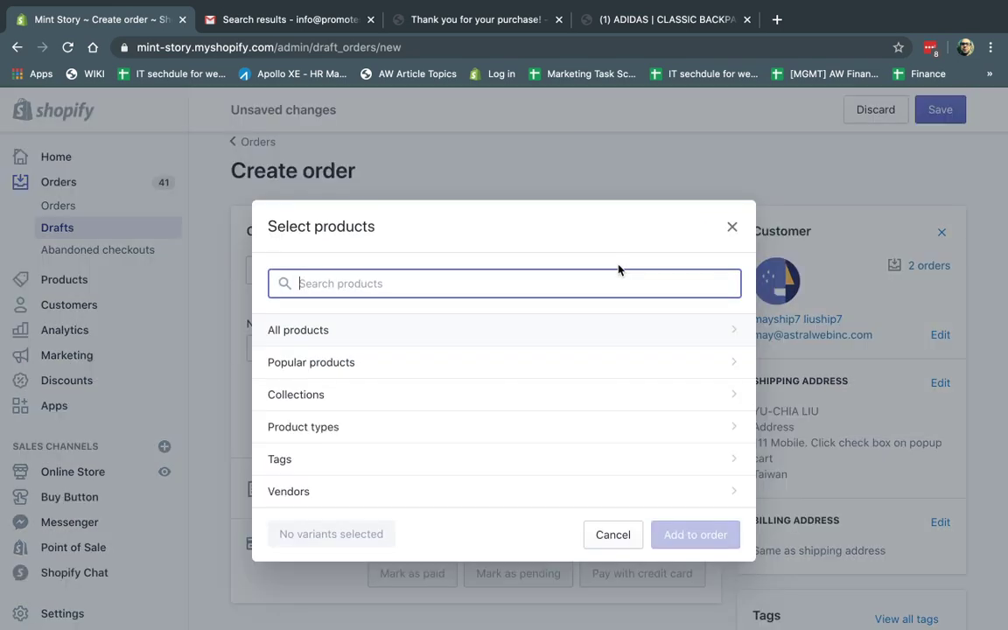
pyautogui.click(432, 332)
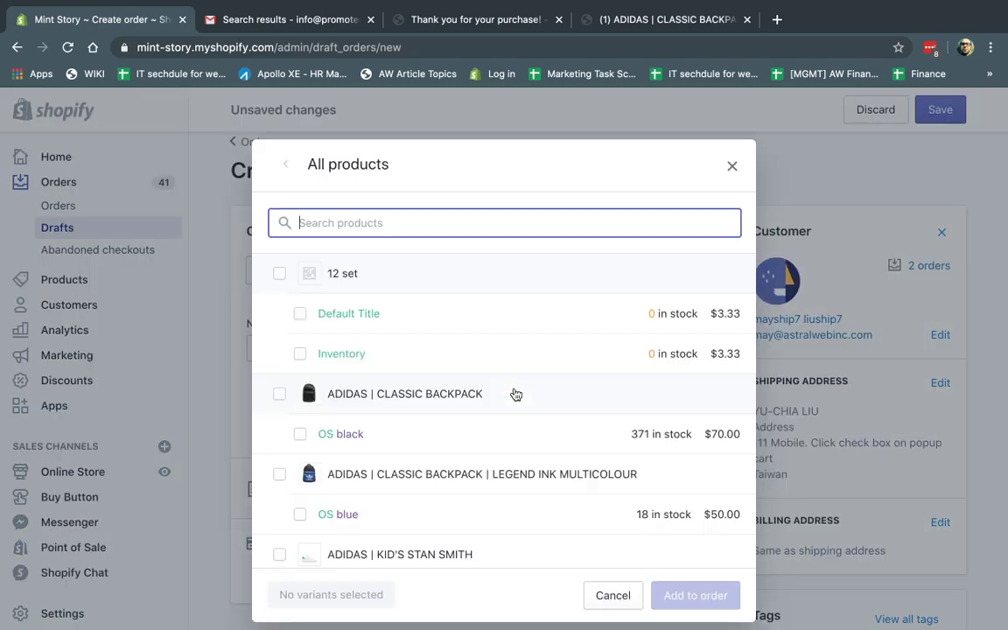
pyautogui.scroll(-1, 515, 393)
pyautogui.scroll(-10, 516, 394)
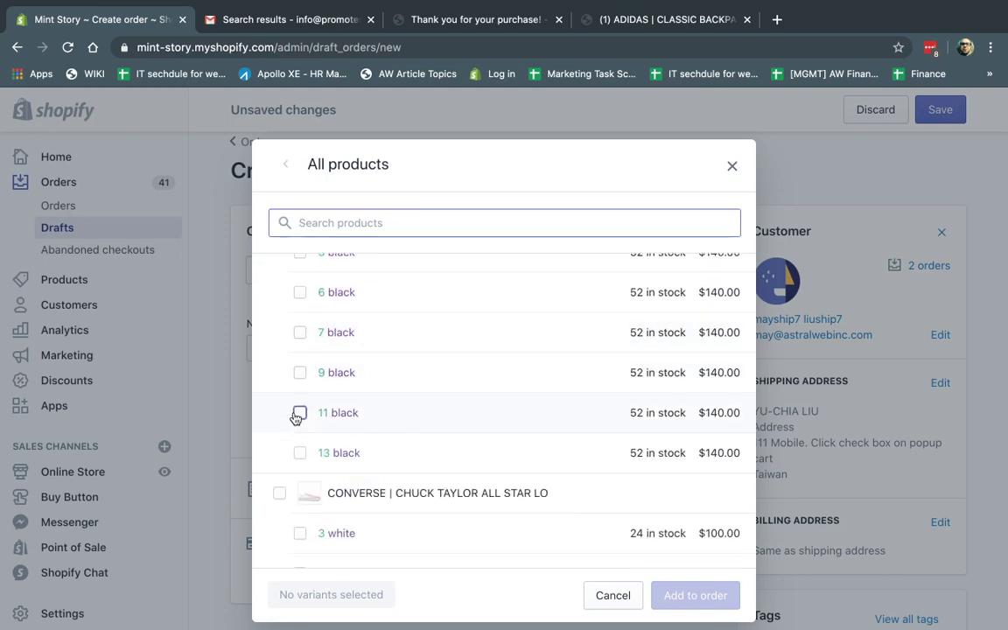
pyautogui.click(299, 412)
pyautogui.click(706, 595)
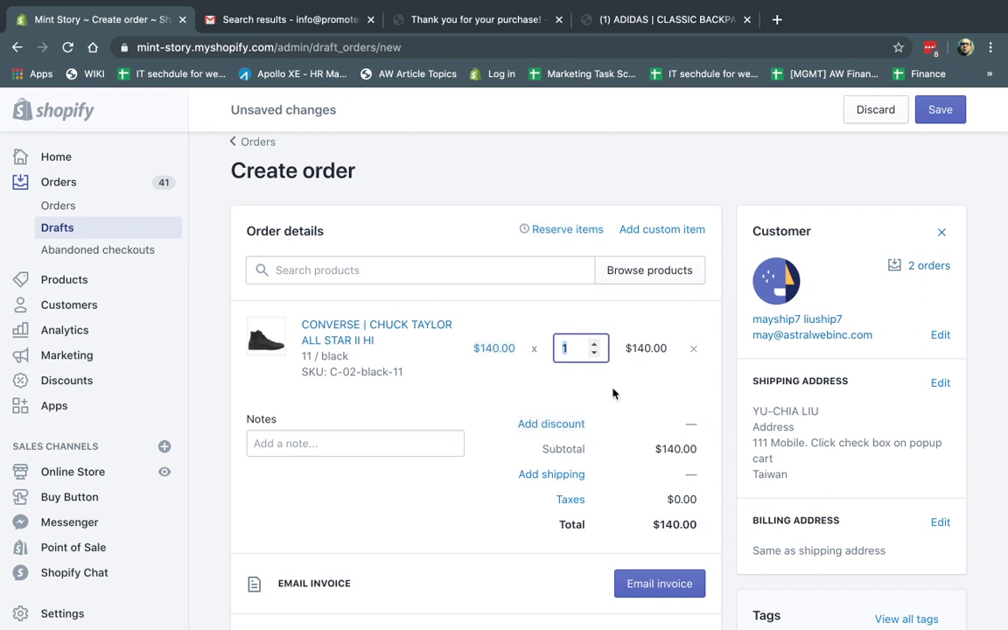
# Step: Open the credit card payment form for the $140.00 Converse draft order
pyautogui.scroll(-4, 711, 414)
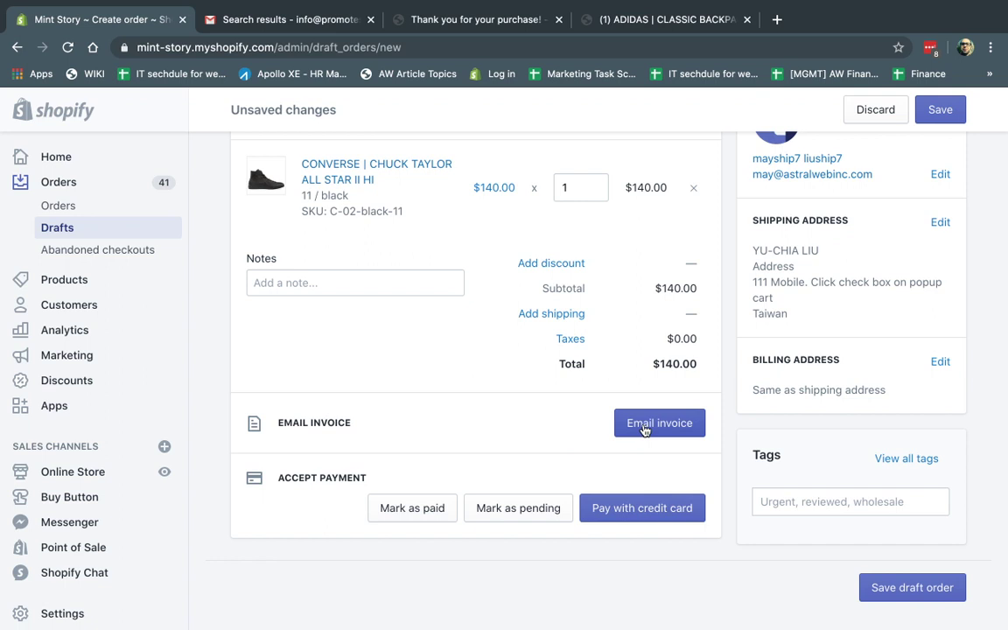
pyautogui.click(648, 509)
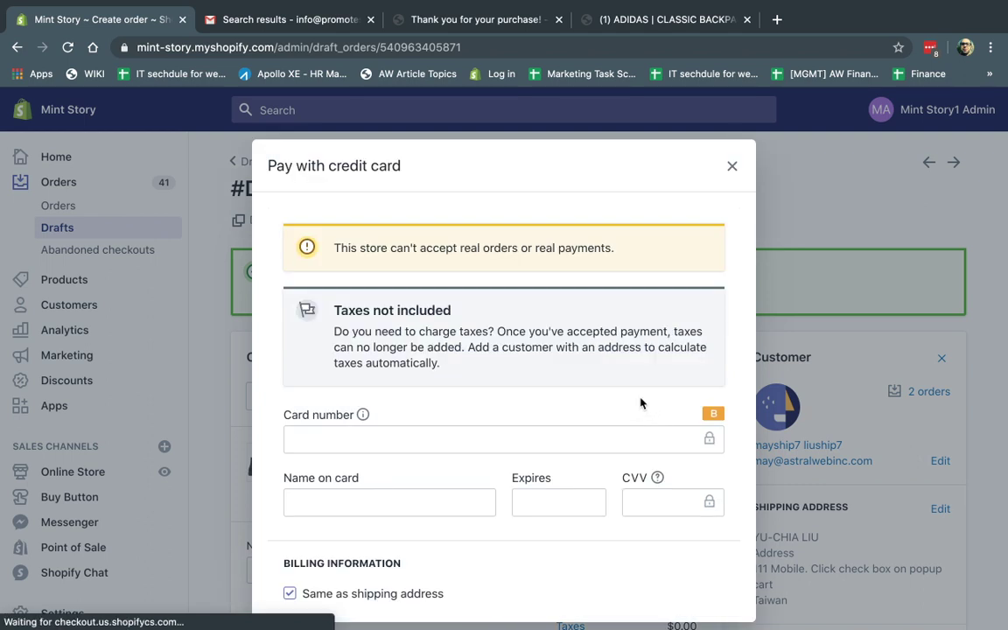
# Step: Enter the card number in the payment form, correcting the mistyped digits
pyautogui.scroll(-2, 641, 403)
pyautogui.scroll(1, 641, 401)
pyautogui.scroll(-1, 580, 389)
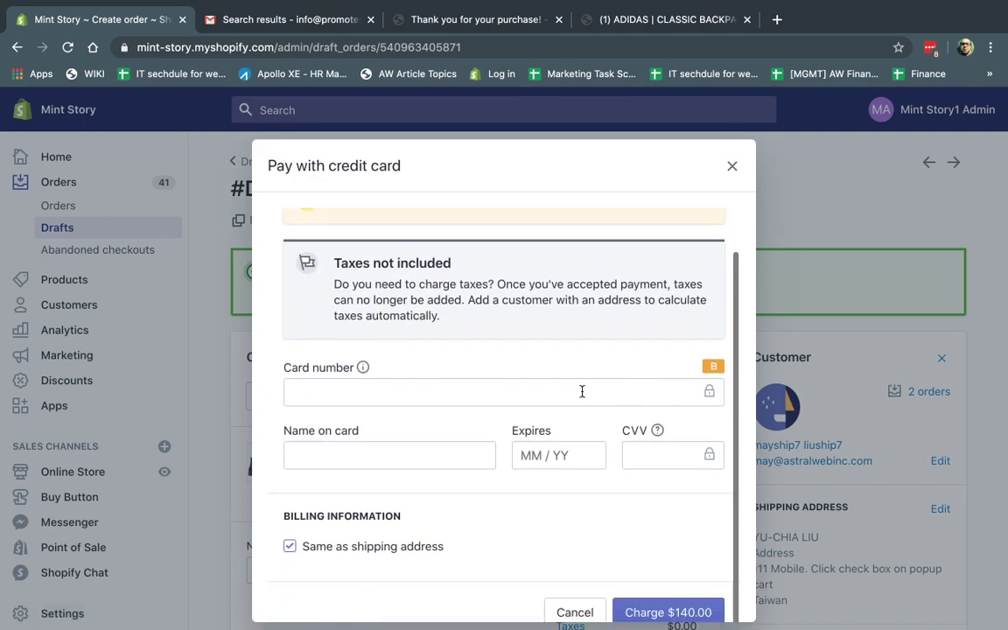
pyautogui.click(419, 386)
pyautogui.write('424')
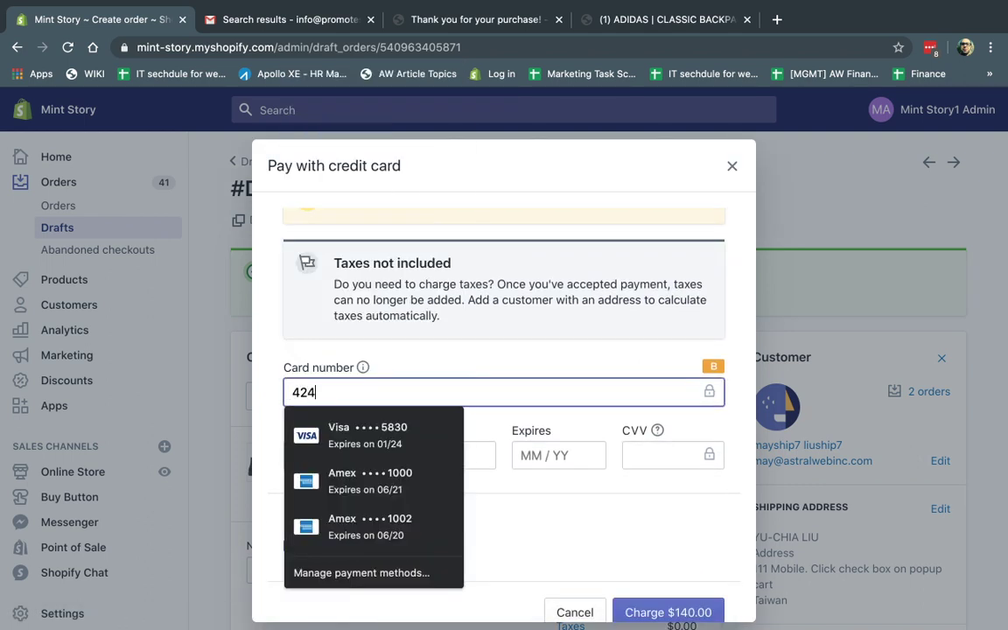
pyautogui.write('2 6262 7267 2672 76')
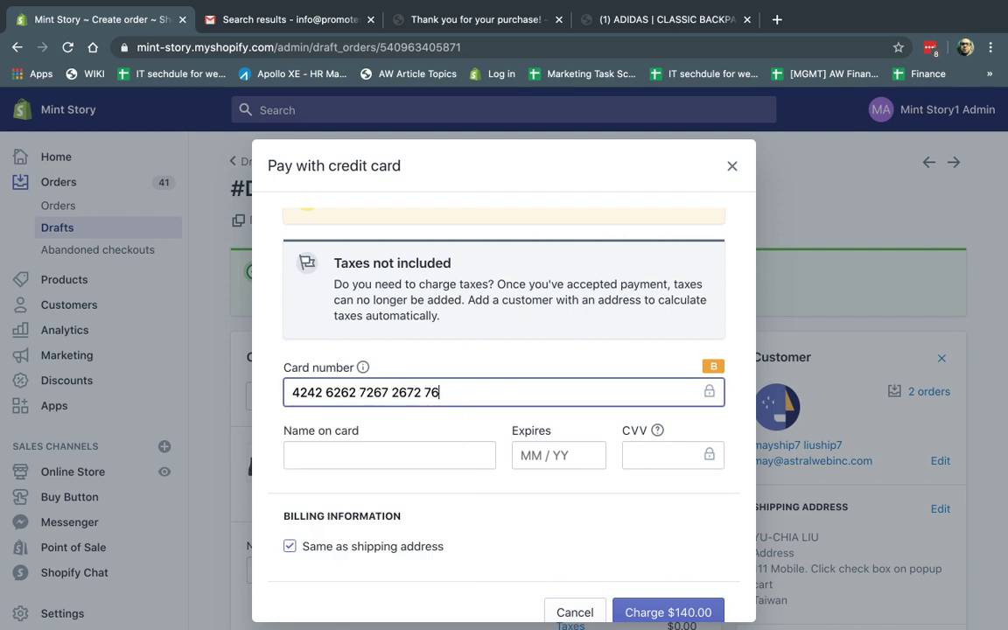
pyautogui.press('BackSpace')
pyautogui.press('BackSpace')
pyautogui.click(420, 451)
pyautogui.click(616, 505)
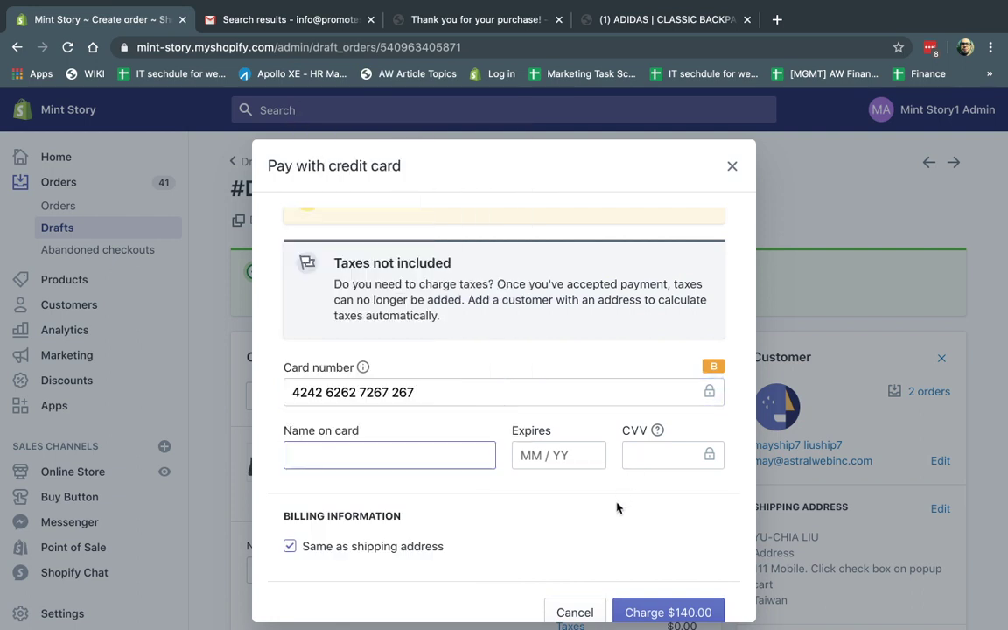
pyautogui.scroll(-1, 652, 573)
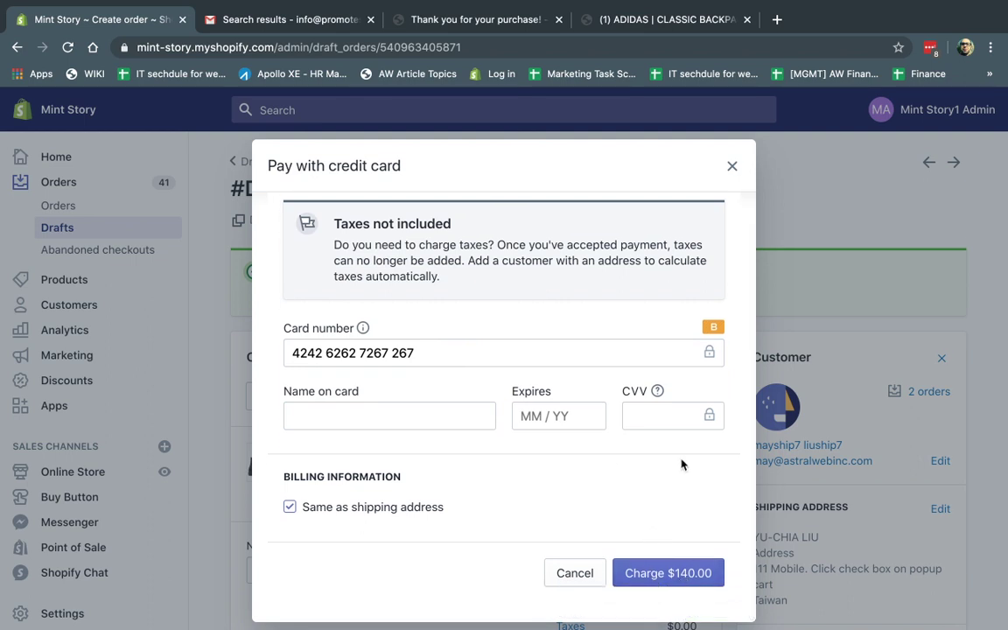
pyautogui.tripleClick(519, 344)
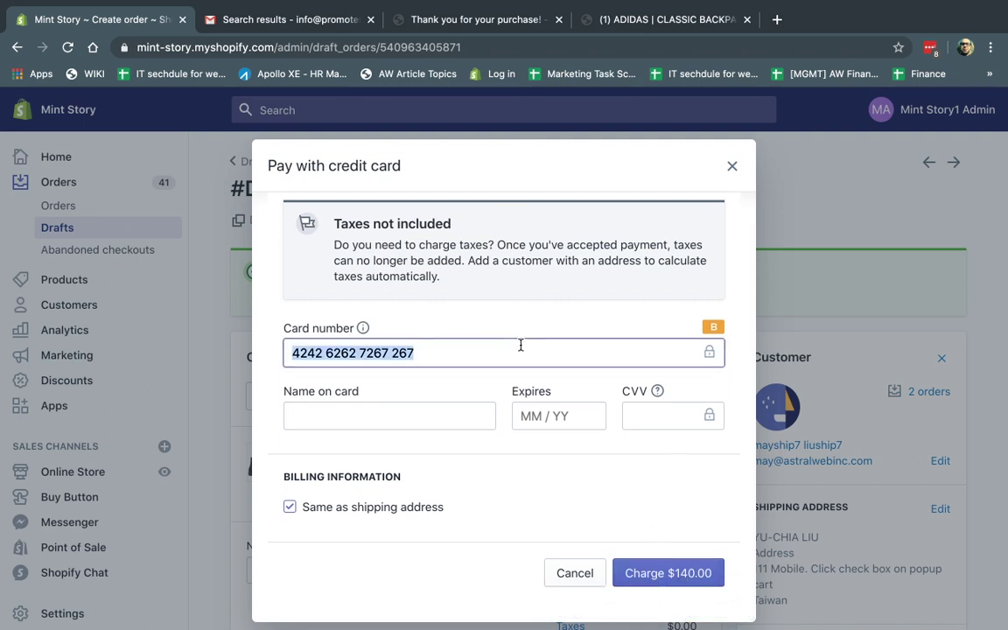
pyautogui.press('super+v')
pyautogui.press('BackSpace')
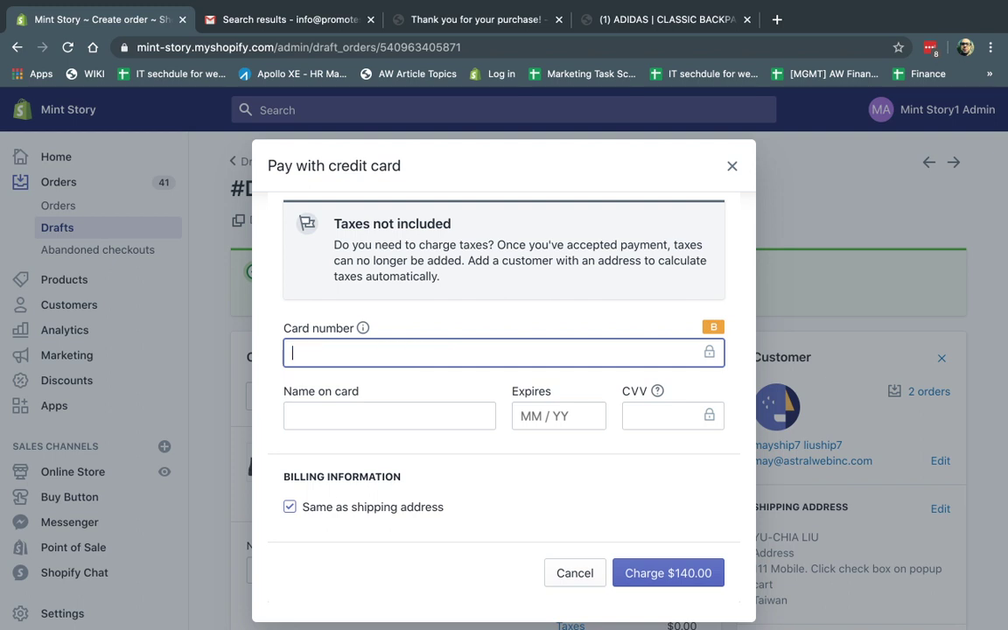
pyautogui.write('1')
# Step: Fill in the cardholder name, expiry date and security code, then charge $140.00
pyautogui.click(410, 410)
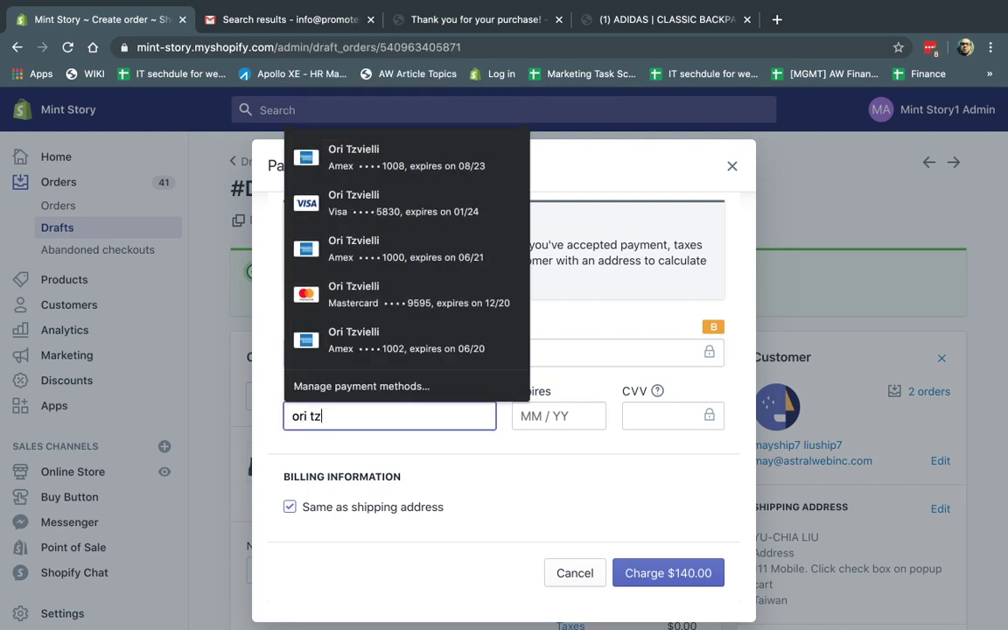
pyautogui.press('Tab')
pyautogui.write('02 / 23')
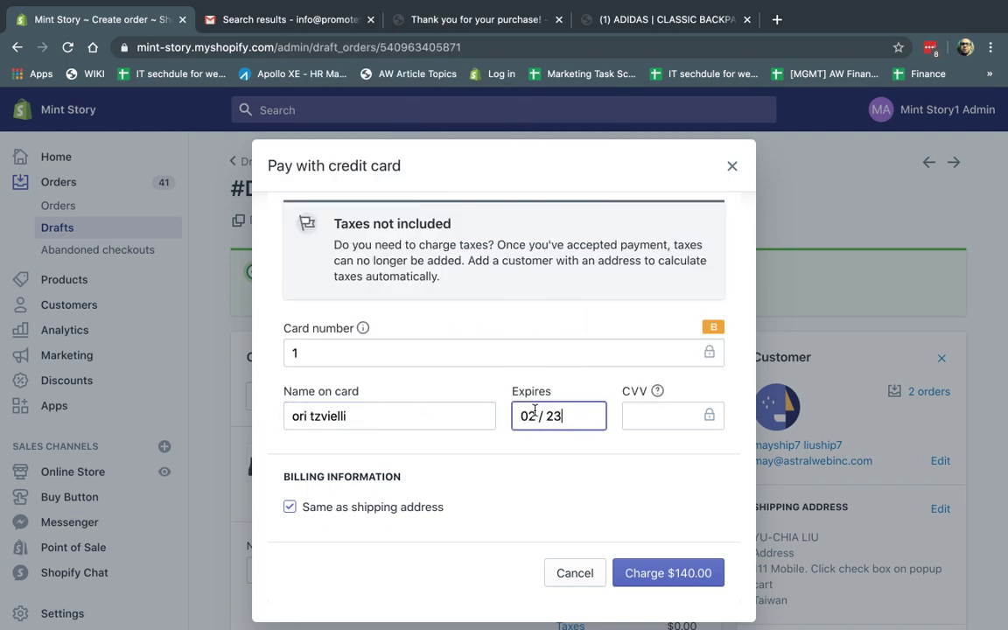
pyautogui.press('Tab')
pyautogui.write('432')
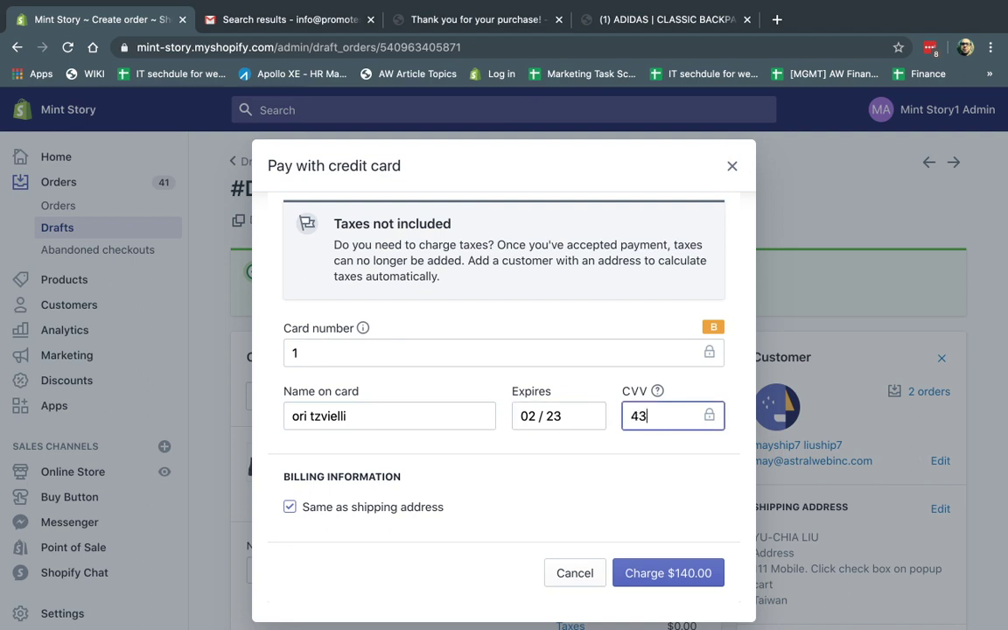
pyautogui.click(660, 574)
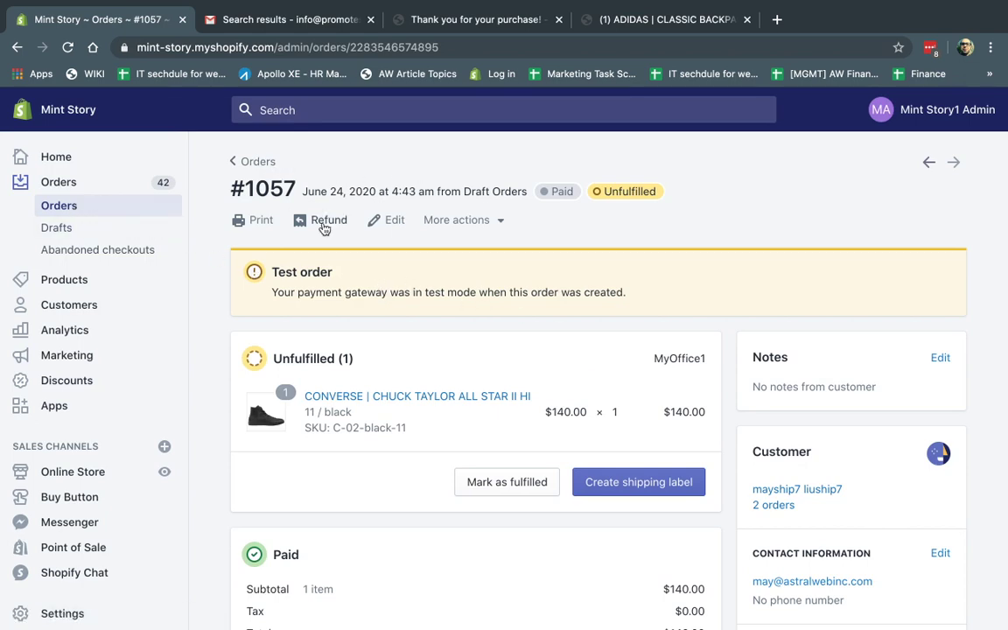
# Step: Check in the Timeline that order #1057 came from draft #D24, then open Drafts
pyautogui.scroll(-8, 475, 454)
pyautogui.moveTo(487, 415); pyautogui.dragTo(629, 421)
pyautogui.scroll(1, 395, 423)
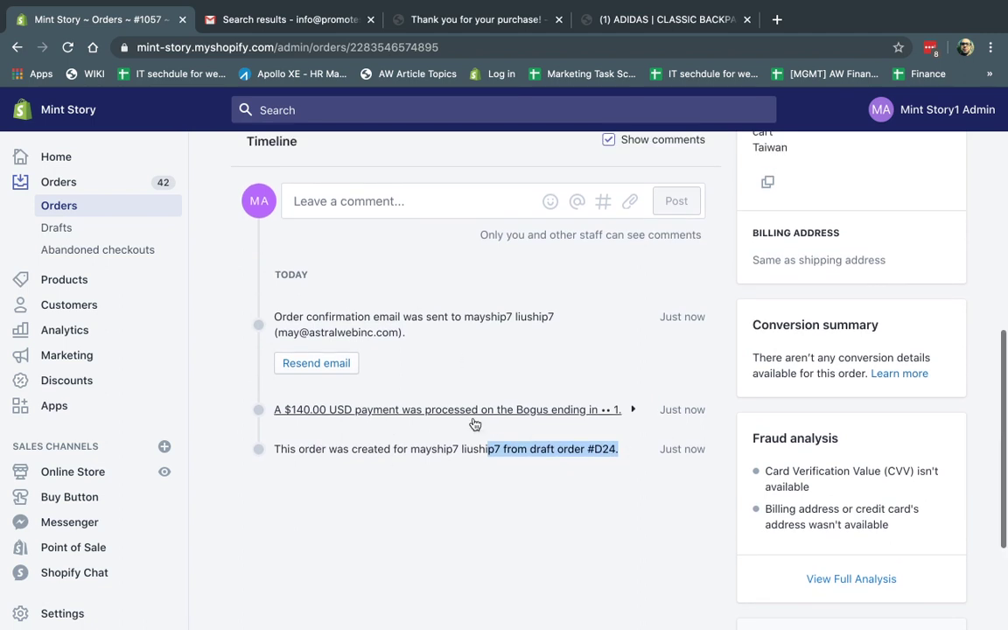
pyautogui.scroll(4, 387, 365)
pyautogui.scroll(5, 388, 366)
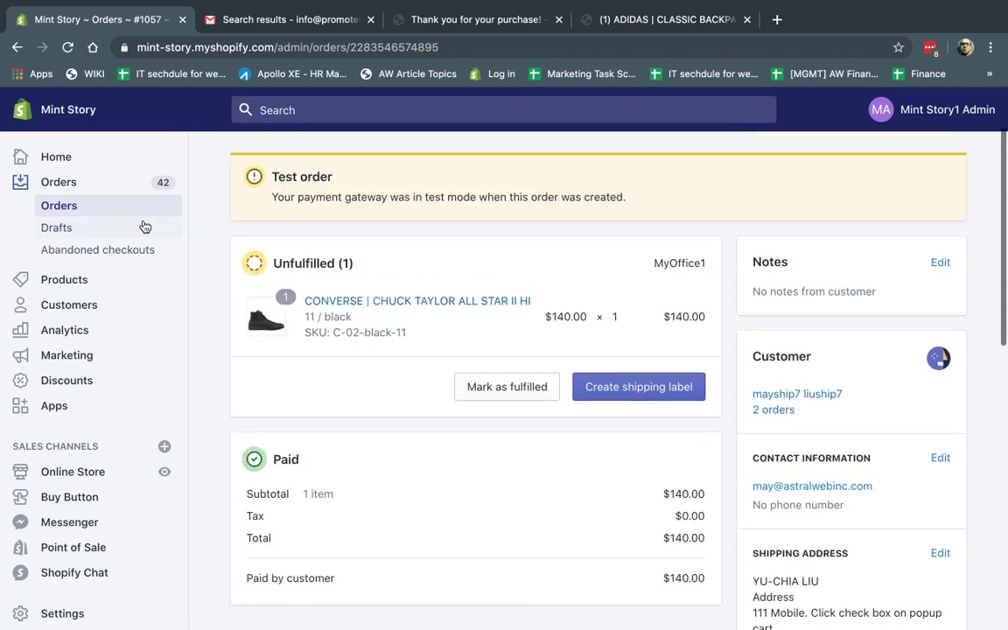
pyautogui.click(78, 229)
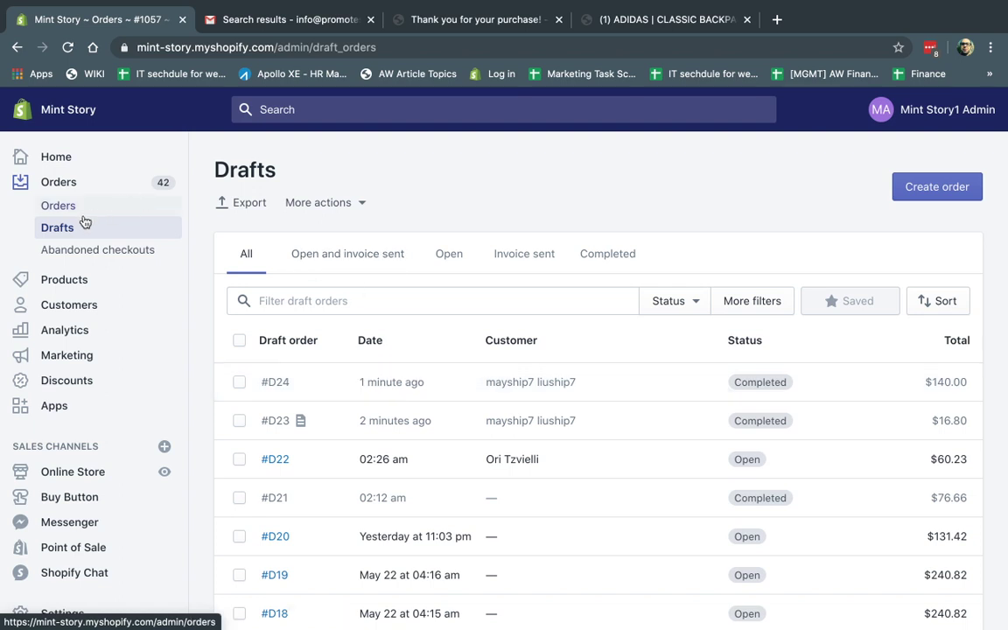
# Step: Start a new draft order and assign the existing returning customer
pyautogui.click(948, 188)
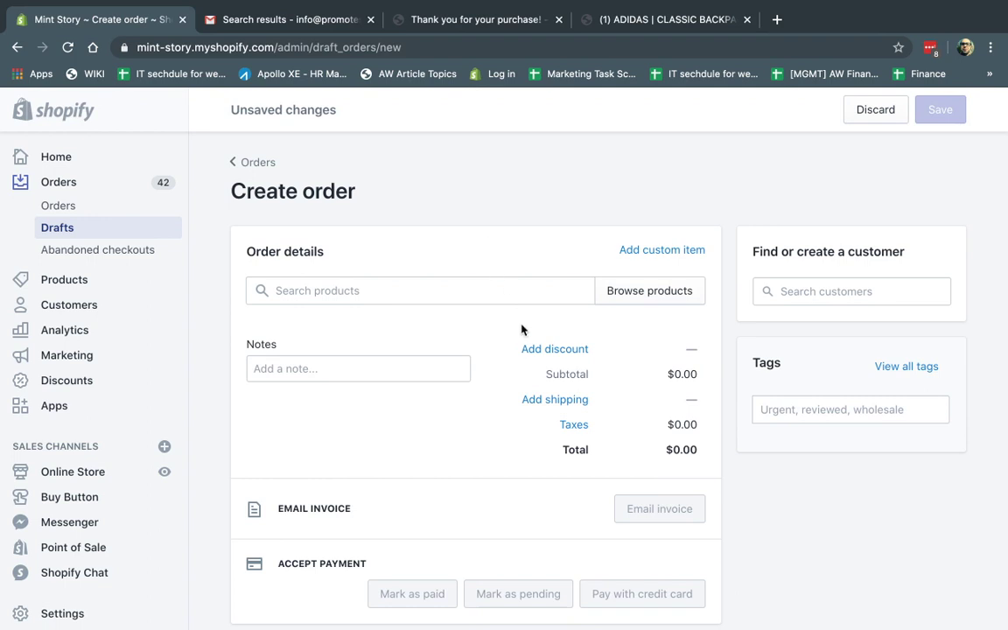
pyautogui.click(634, 293)
pyautogui.click(804, 291)
pyautogui.click(867, 292)
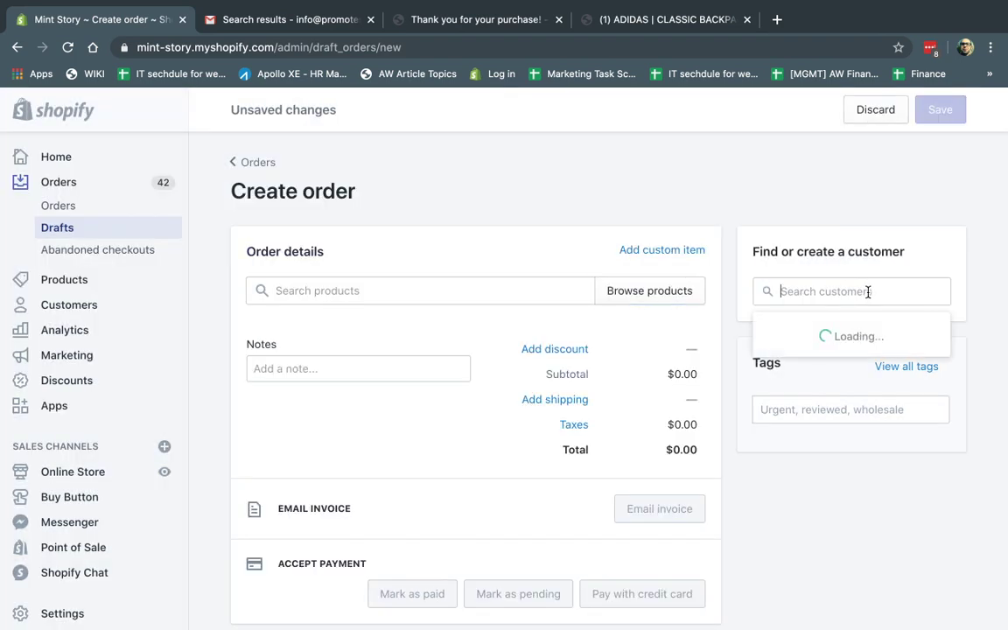
pyautogui.write('may')
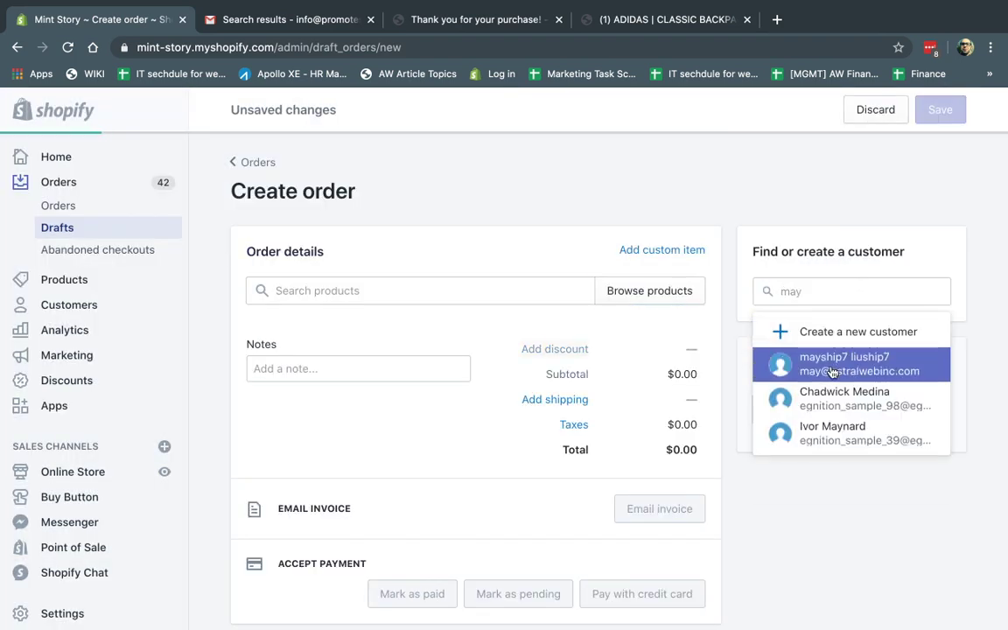
pyautogui.click(833, 366)
# Step: Add the OS blue ADIDAS Legend Ink backpack and size 1 white Kid's Stan Smith from Popular products
pyautogui.click(643, 290)
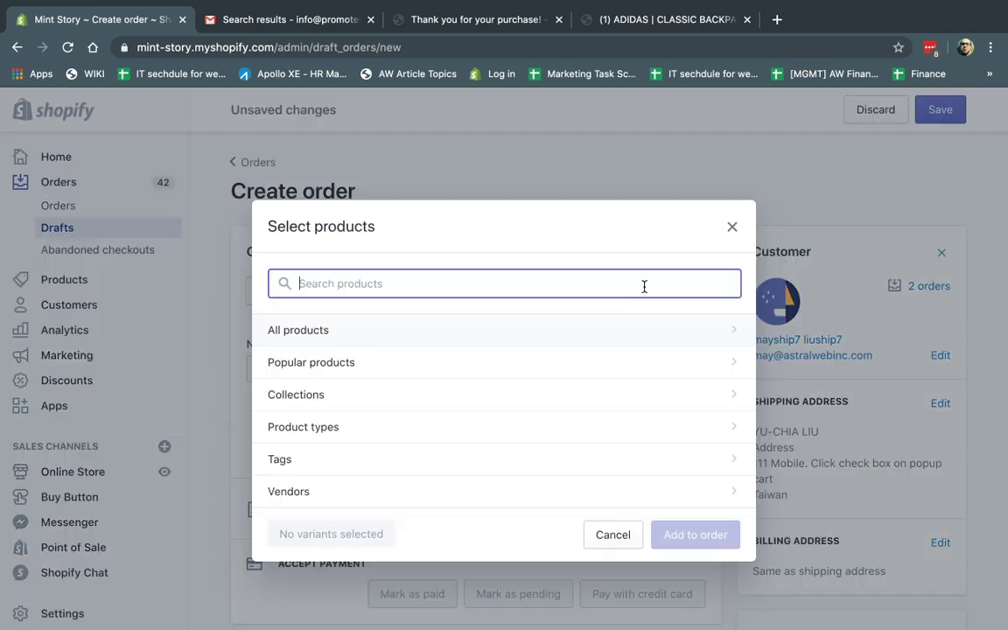
pyautogui.click(396, 357)
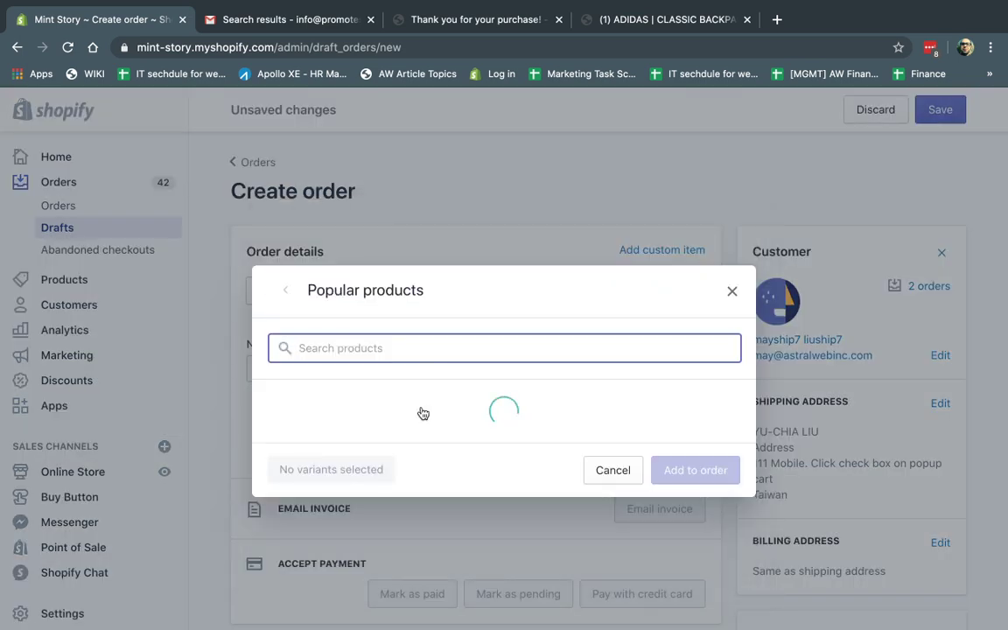
pyautogui.click(369, 396)
pyautogui.click(486, 476)
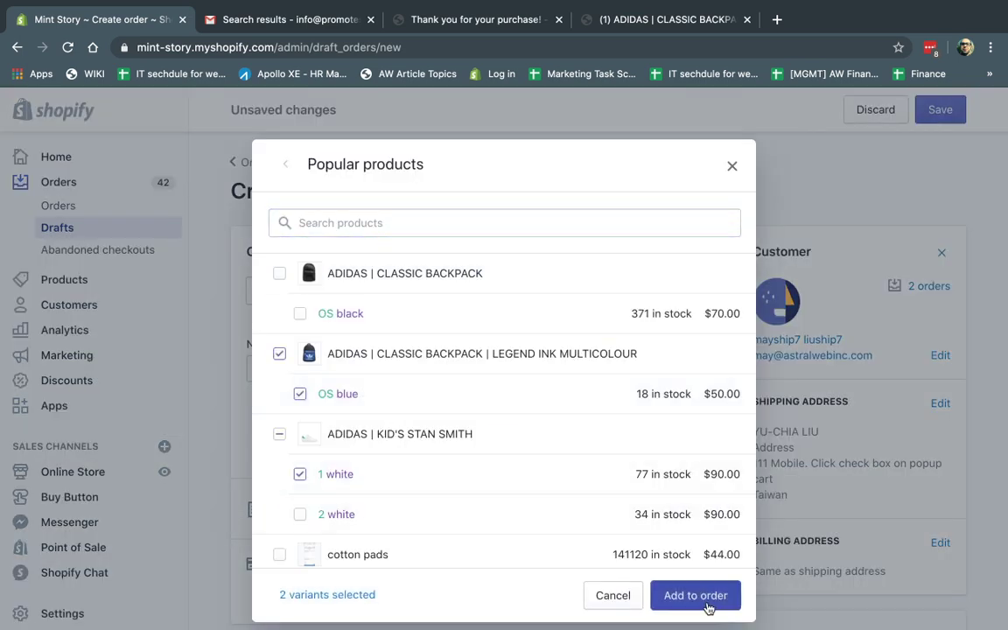
pyautogui.click(700, 597)
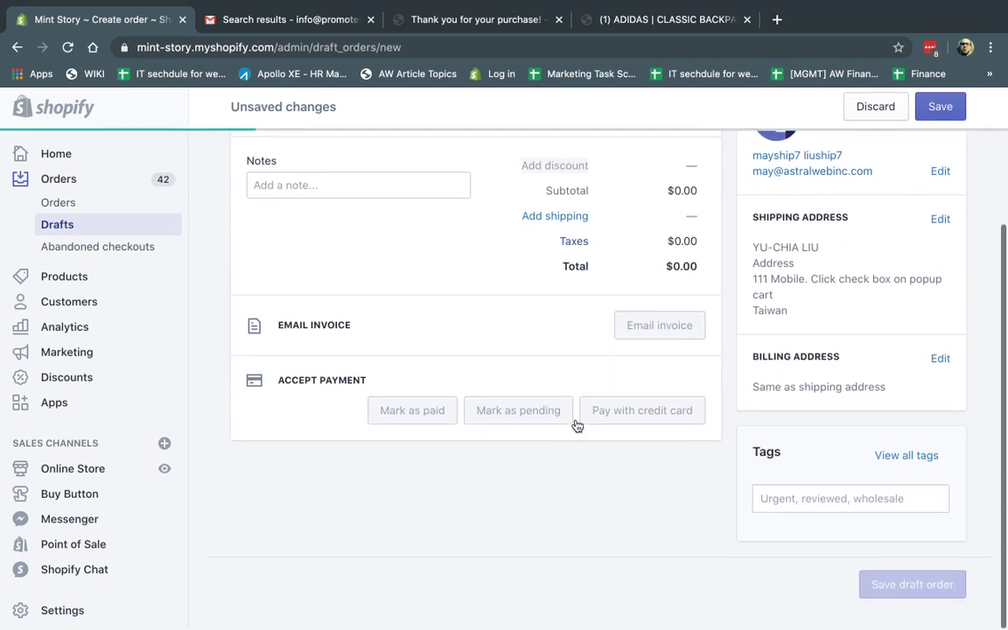
# Step: Open the Mark as pending payment dialog for the $140.00 backpack-and-sneaker draft
pyautogui.scroll(-5, 492, 447)
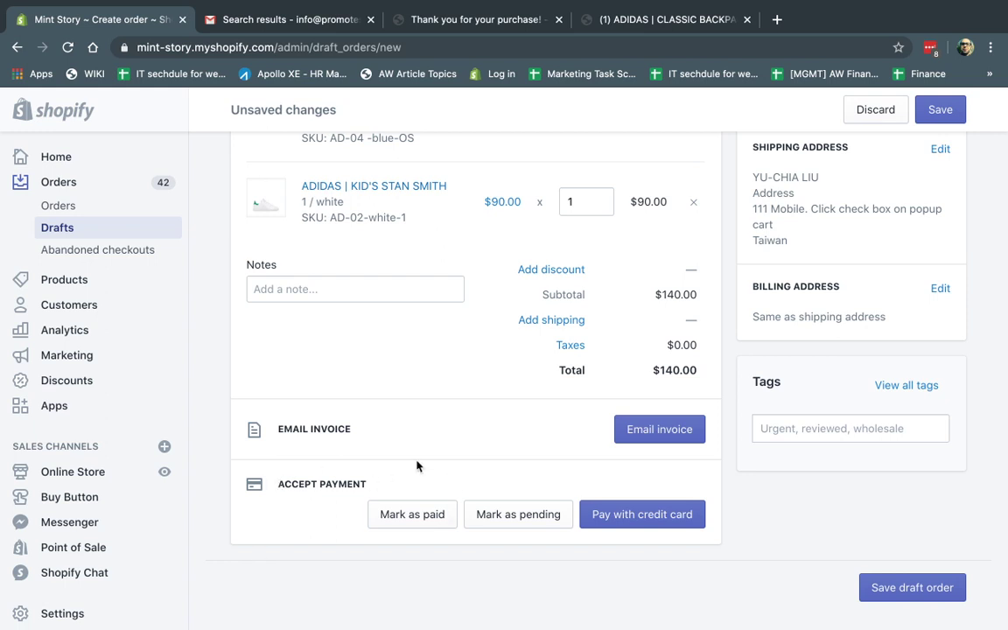
pyautogui.click(521, 516)
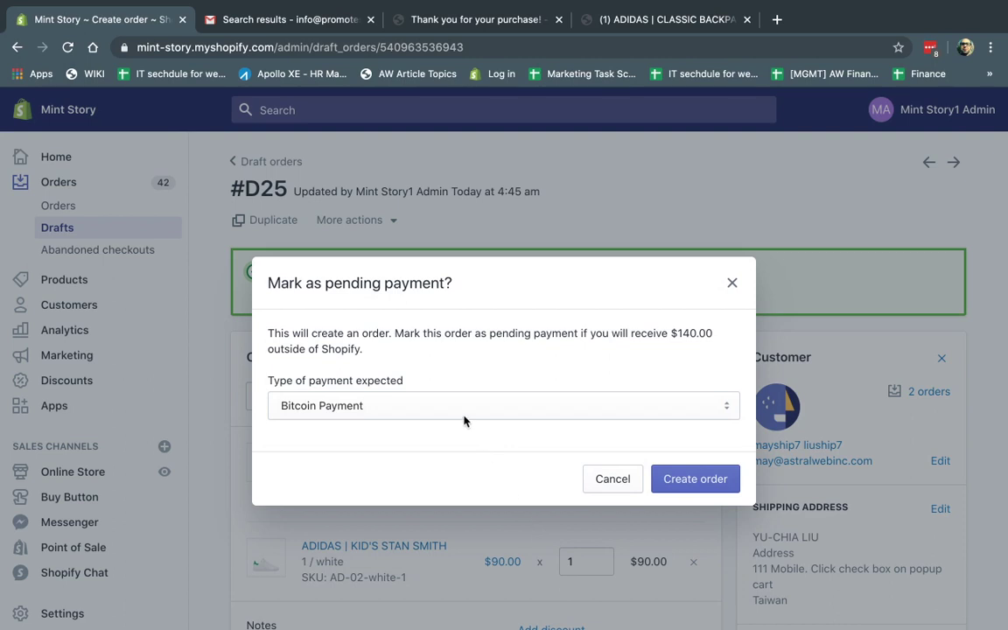
# Step: Set the expected payment to Cash on Delivery (COD) and create order #1058 with payment pending
pyautogui.click(460, 412)
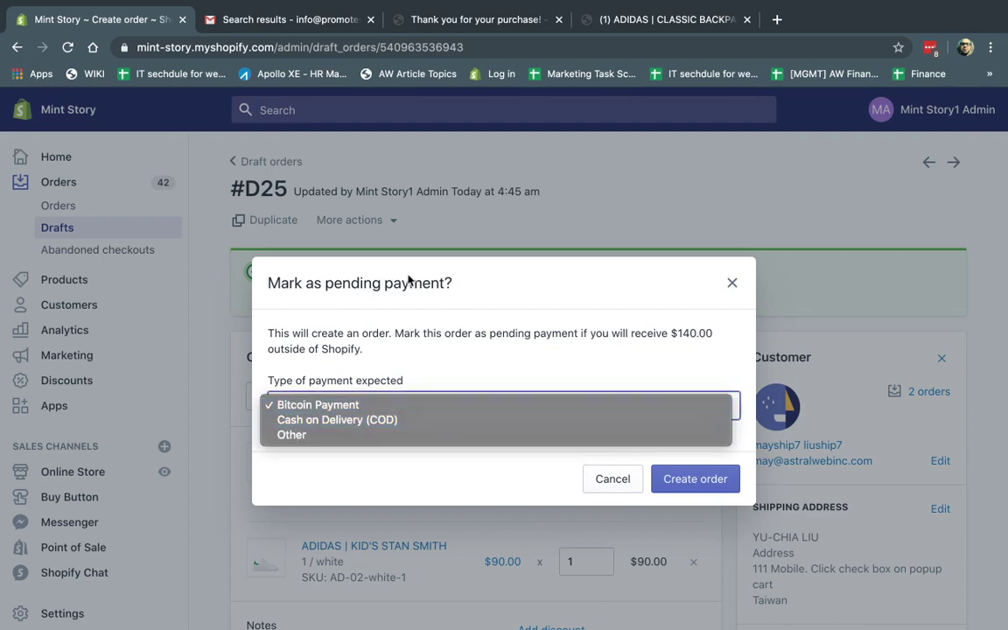
pyautogui.click(362, 280)
pyautogui.click(431, 407)
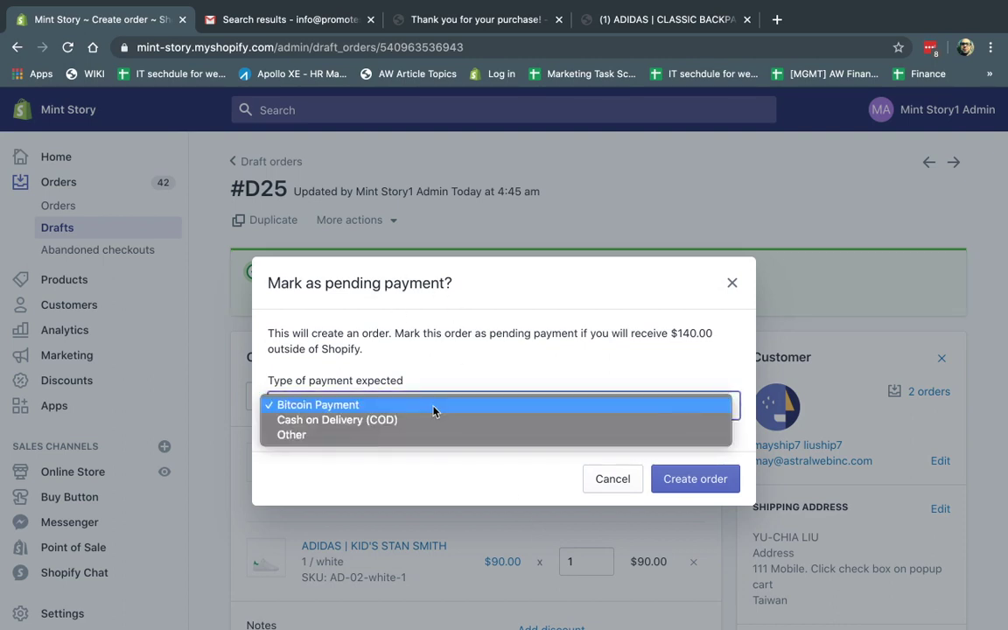
pyautogui.click(433, 406)
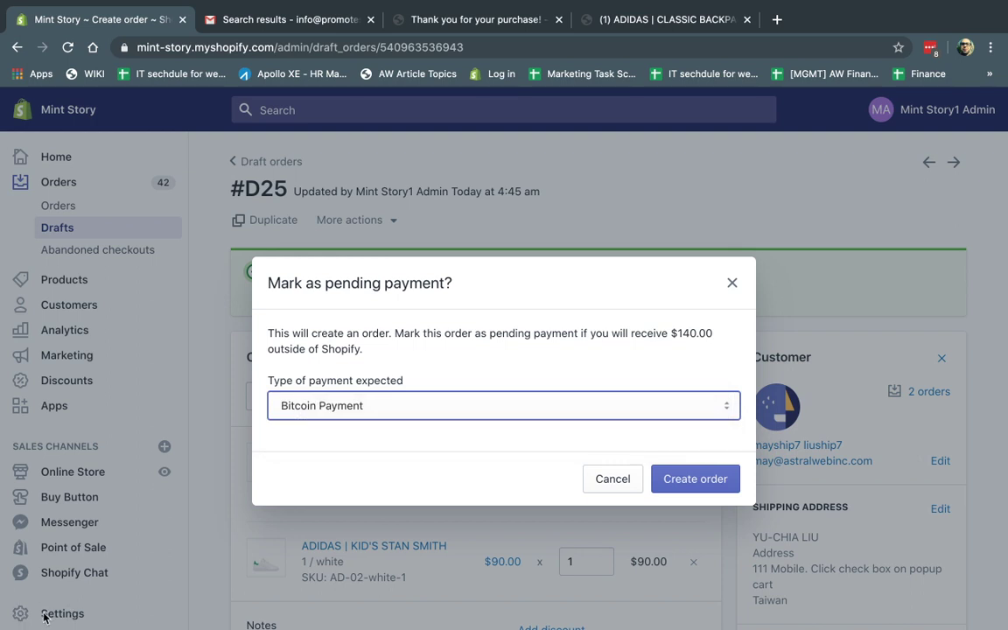
pyautogui.click(407, 410)
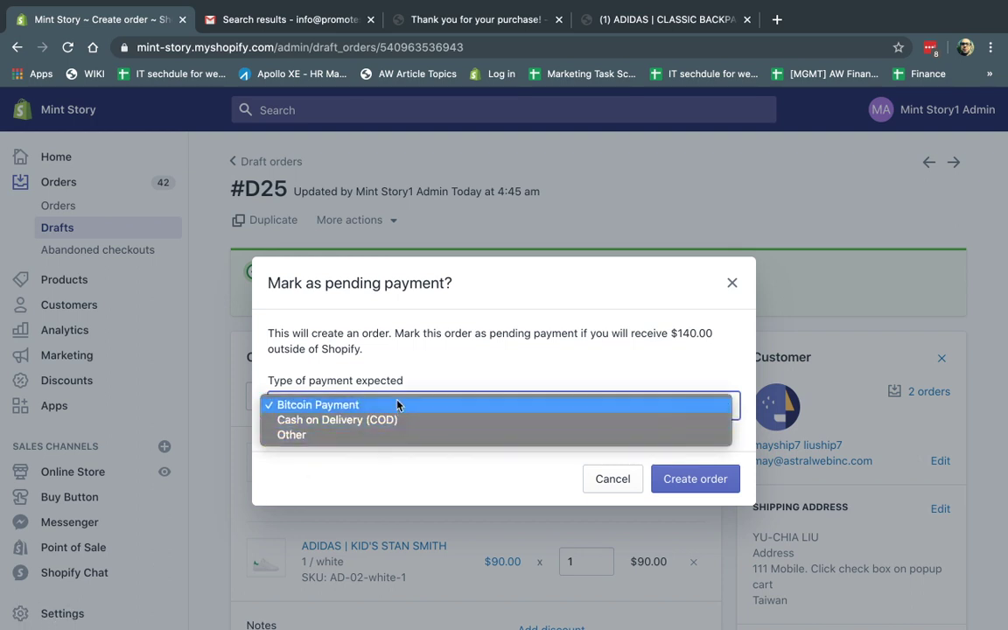
pyautogui.click(374, 421)
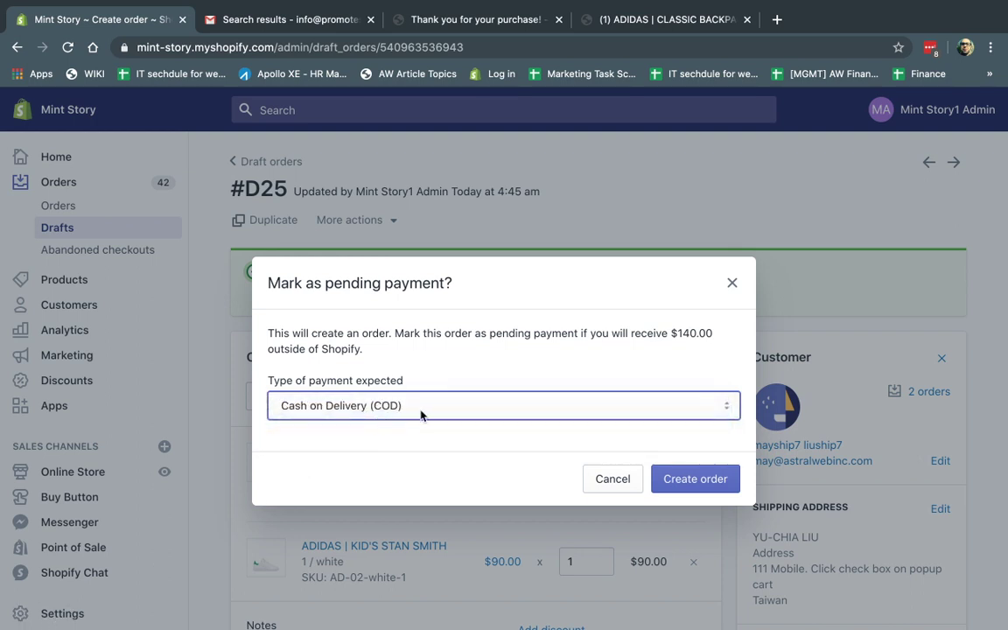
pyautogui.click(699, 484)
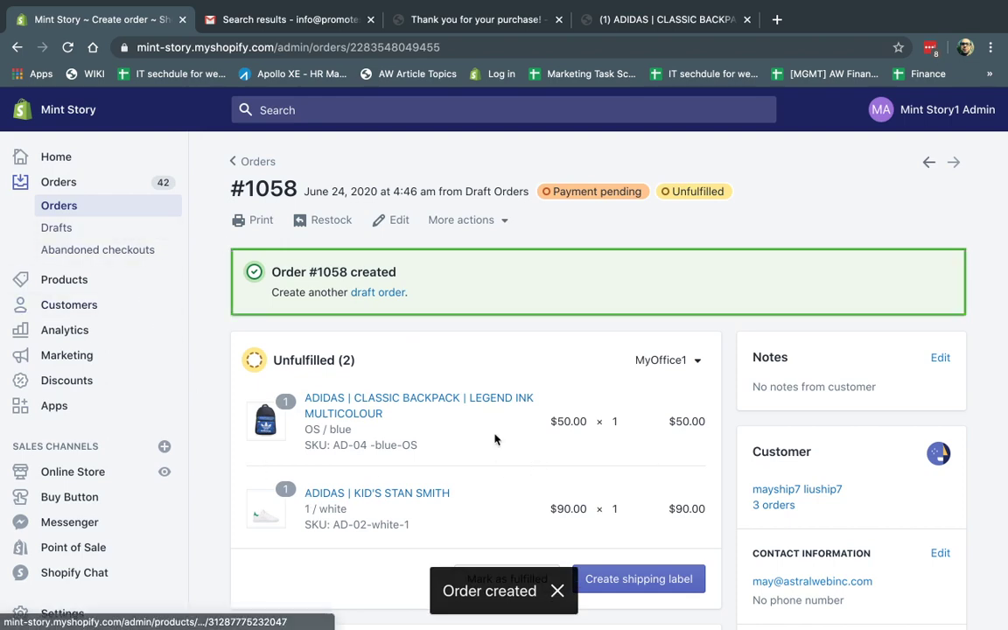
pyautogui.scroll(-5, 495, 439)
pyautogui.scroll(-2, 494, 438)
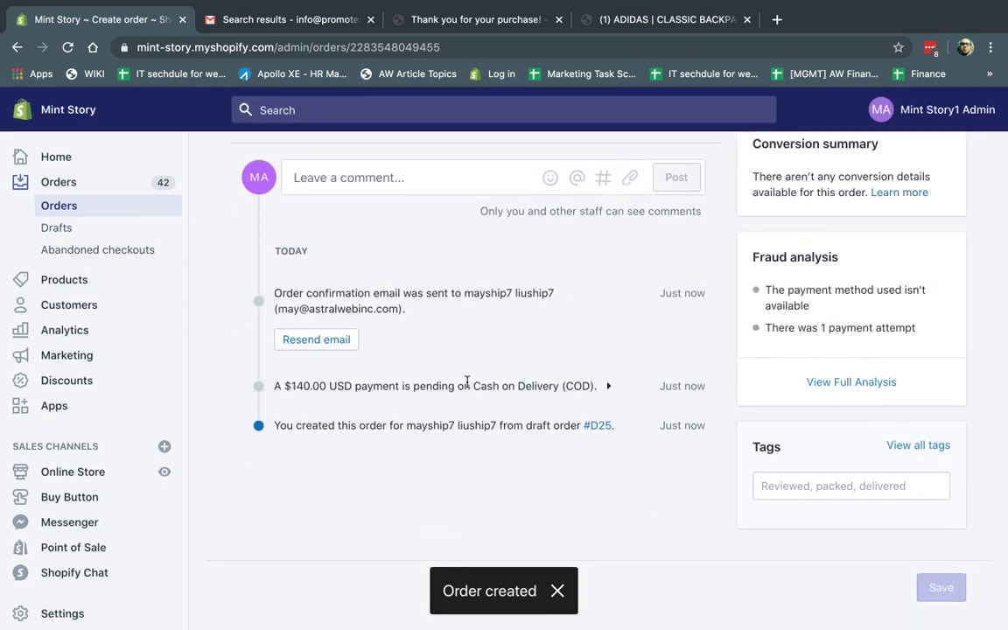
pyautogui.click(72, 205)
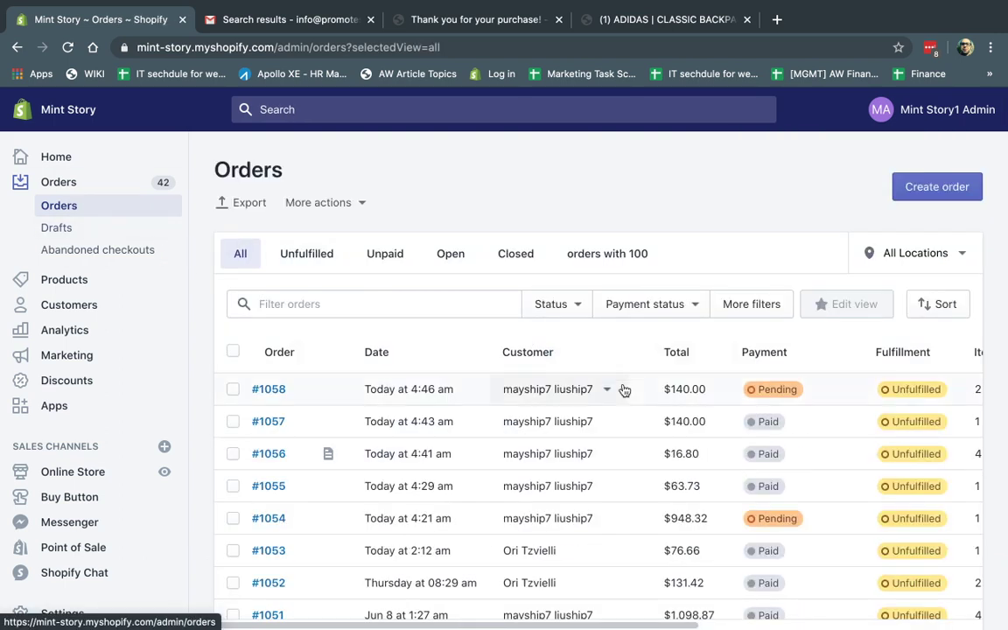
pyautogui.click(282, 389)
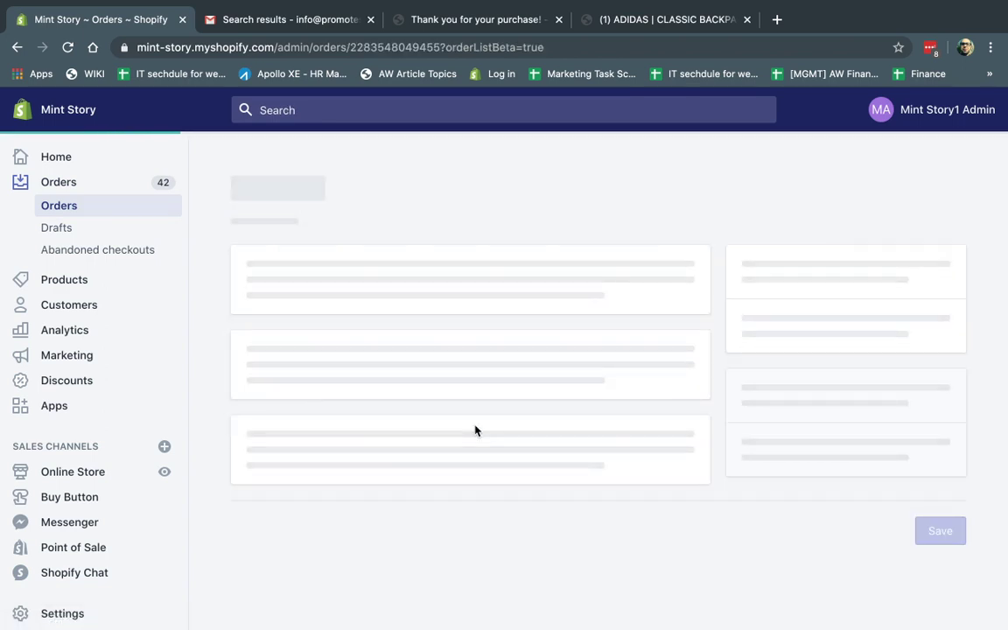
pyautogui.scroll(-10, 475, 428)
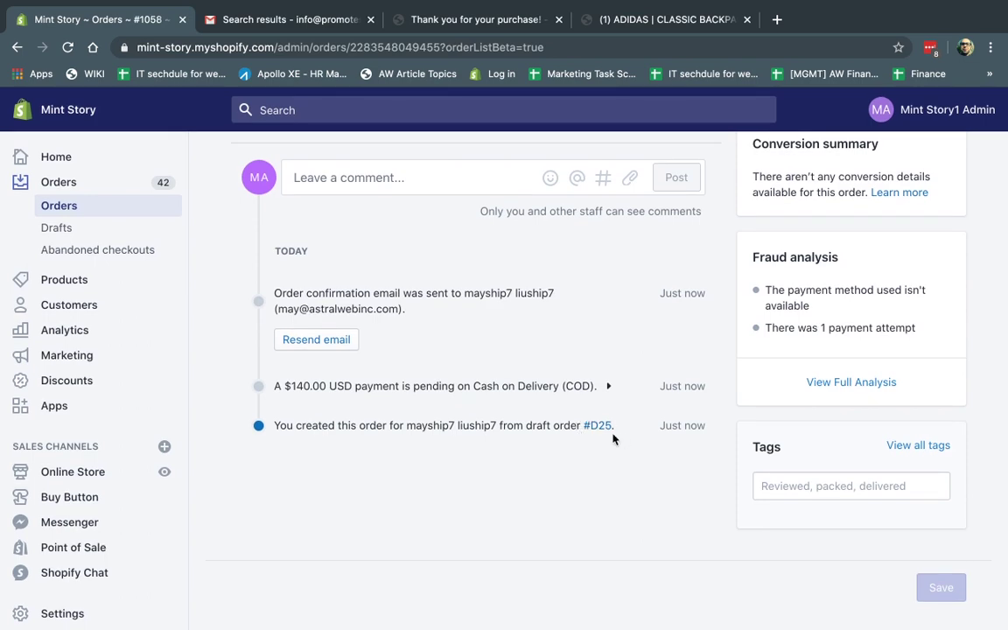
pyautogui.scroll(10, 475, 440)
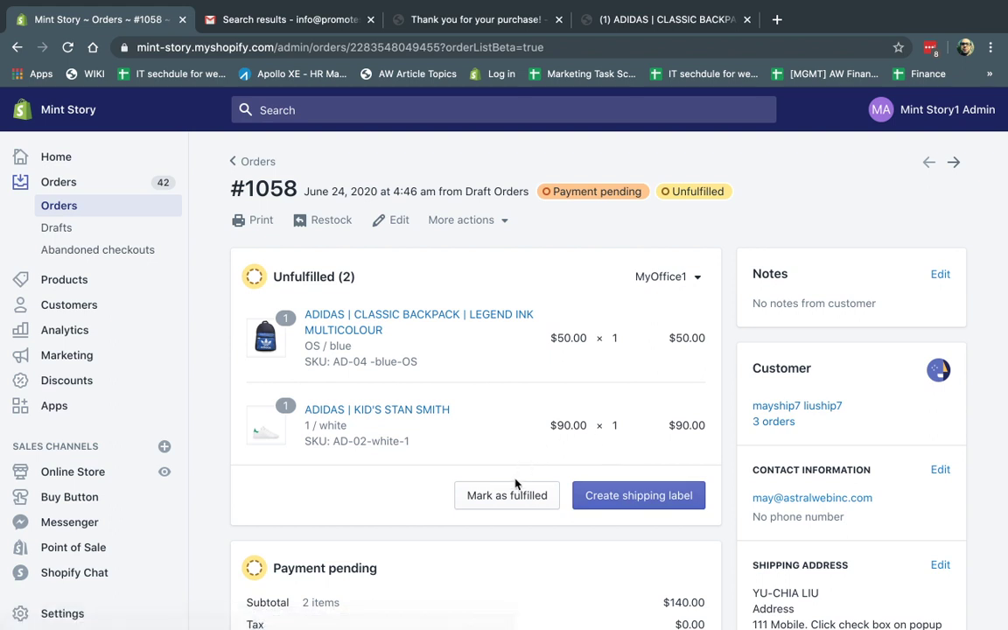
pyautogui.scroll(-3, 397, 508)
pyautogui.click(641, 393)
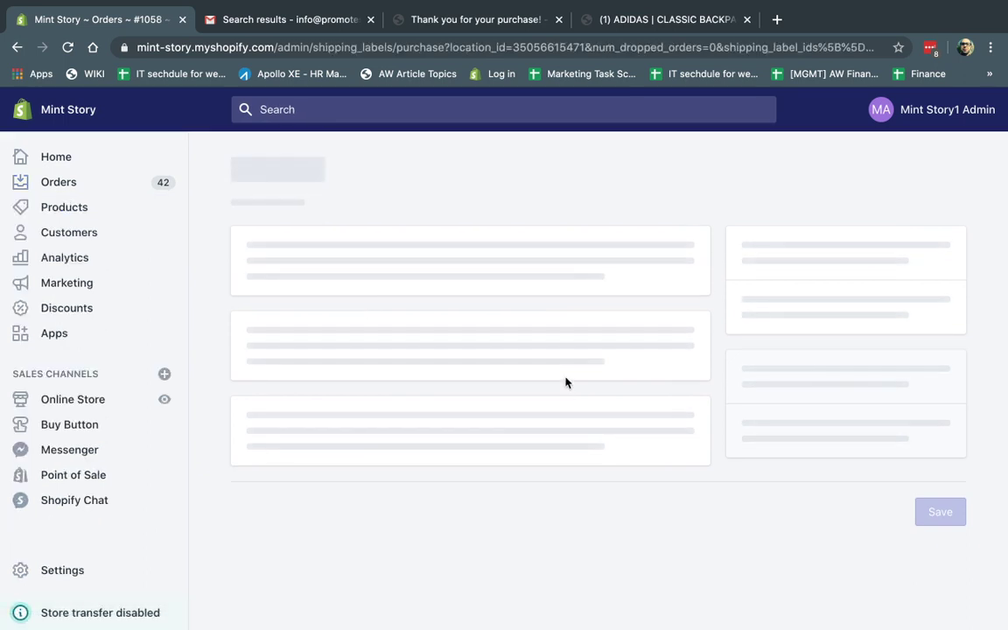
pyautogui.scroll(-5, 565, 382)
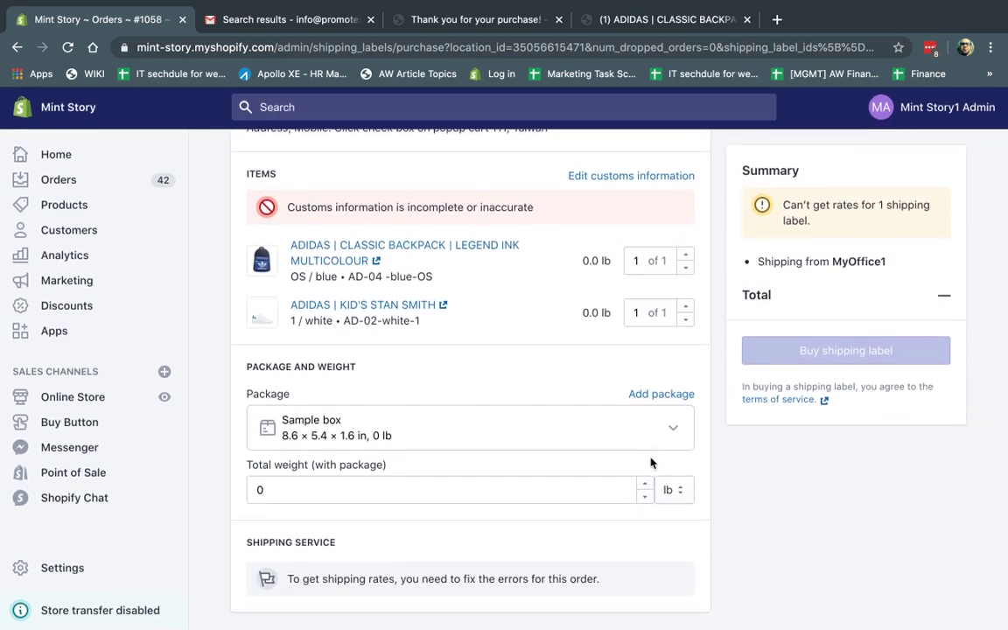
pyautogui.scroll(5, 650, 462)
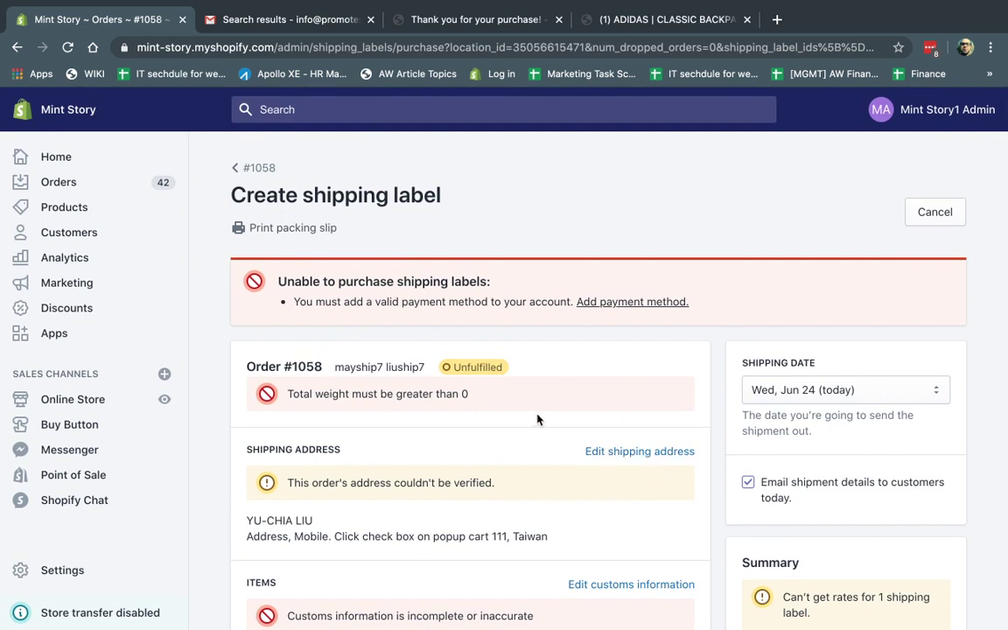
pyautogui.click(952, 212)
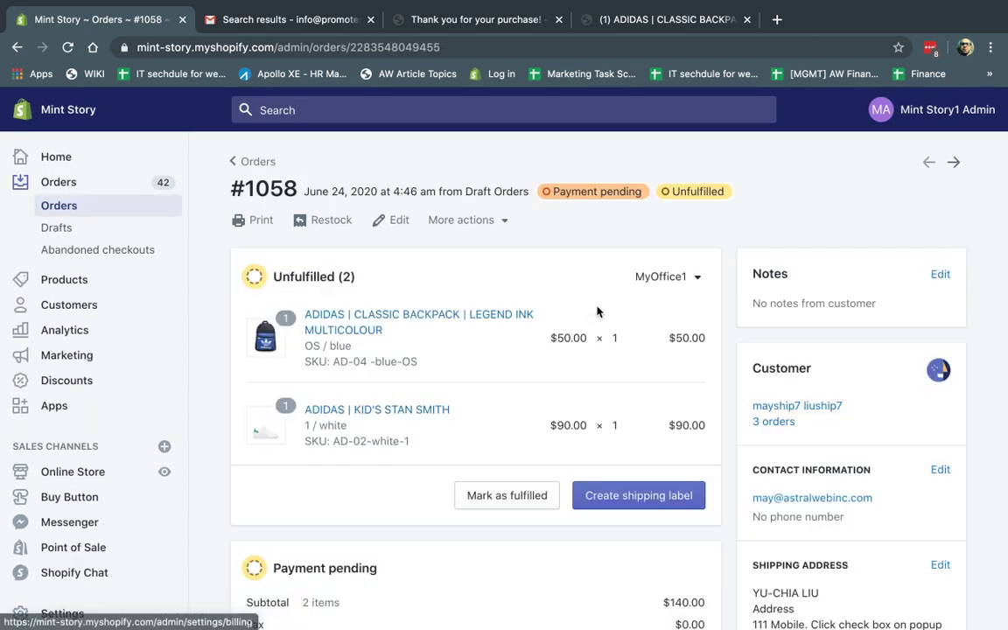
# Step: Fulfil both items of order #1058 with a tracking number and DHL eCommerce as carrier
pyautogui.scroll(-3, 563, 366)
pyautogui.scroll(1, 564, 368)
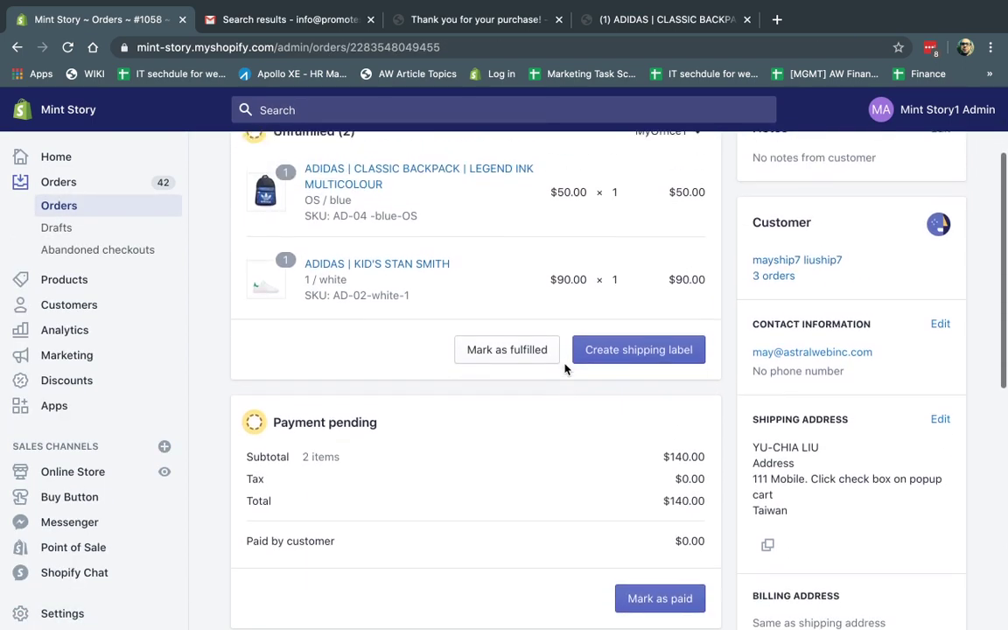
pyautogui.scroll(-2, 565, 368)
pyautogui.scroll(2, 568, 298)
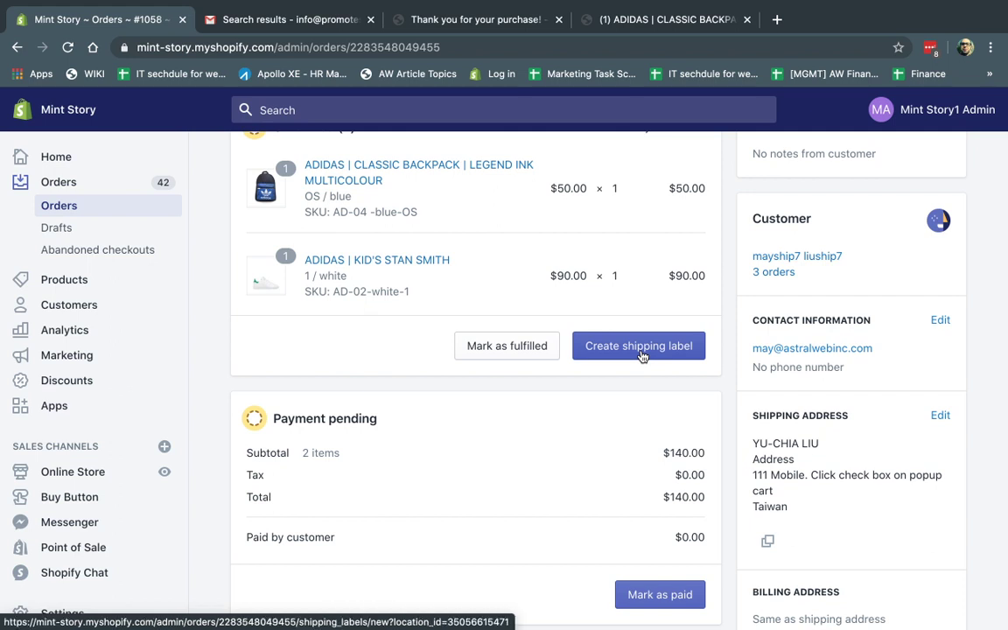
pyautogui.click(524, 346)
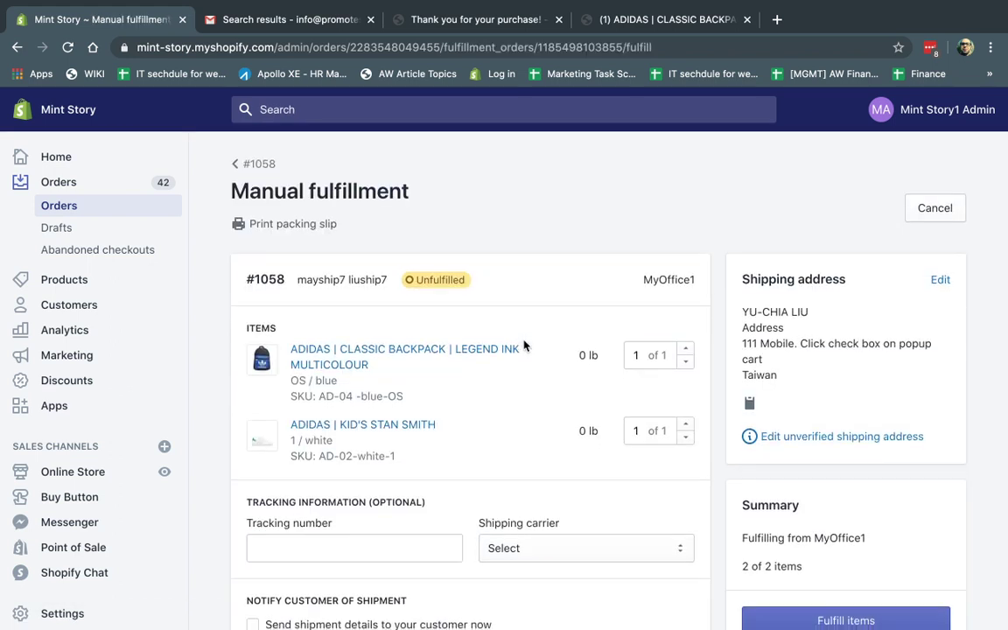
pyautogui.scroll(-1, 524, 346)
pyautogui.click(390, 514)
pyautogui.write('5436564654645')
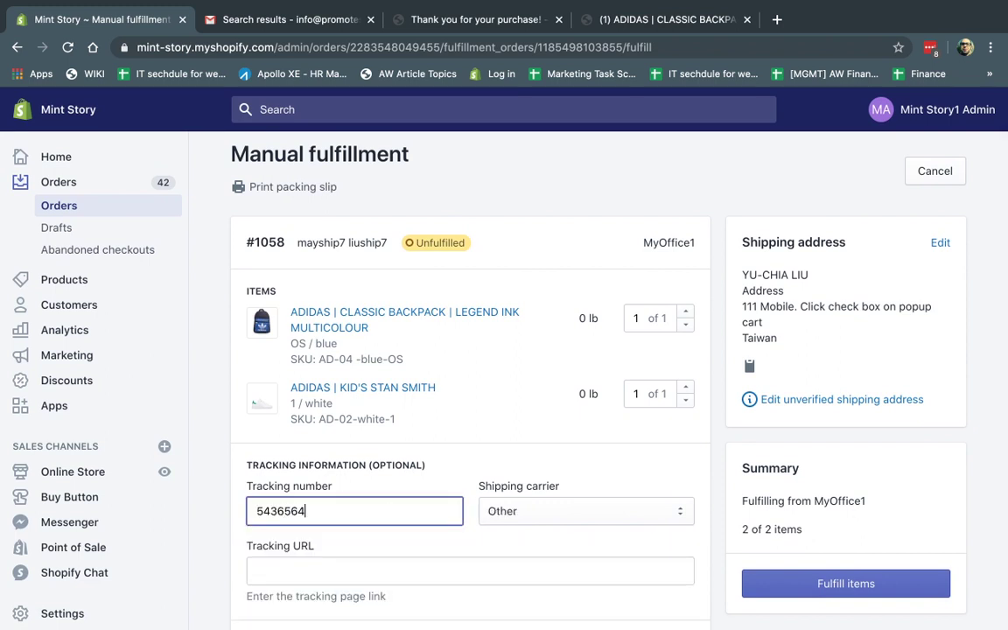
pyautogui.click(547, 521)
pyautogui.scroll(-5, 546, 522)
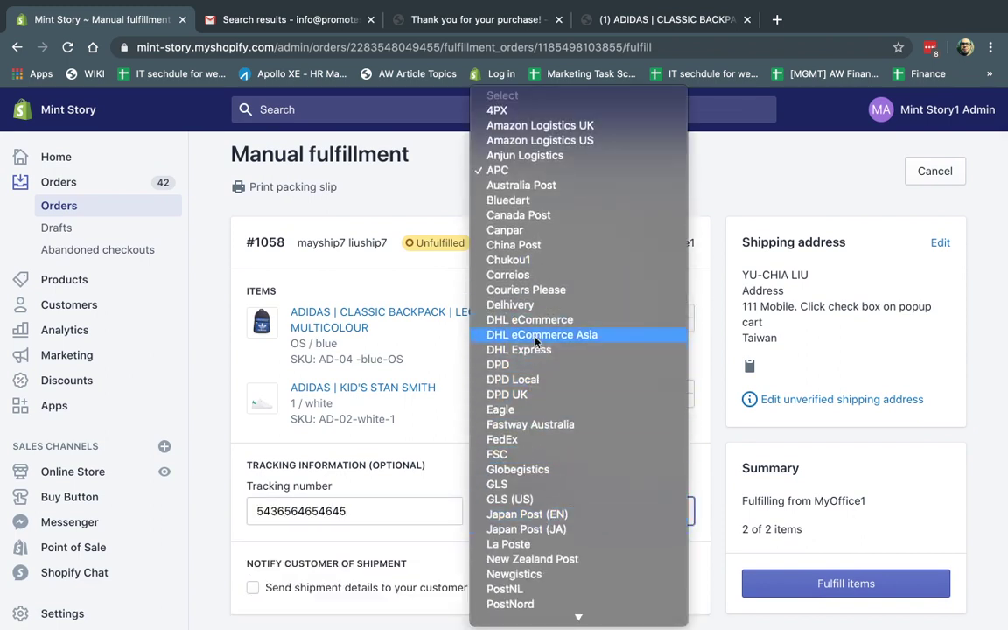
pyautogui.click(529, 319)
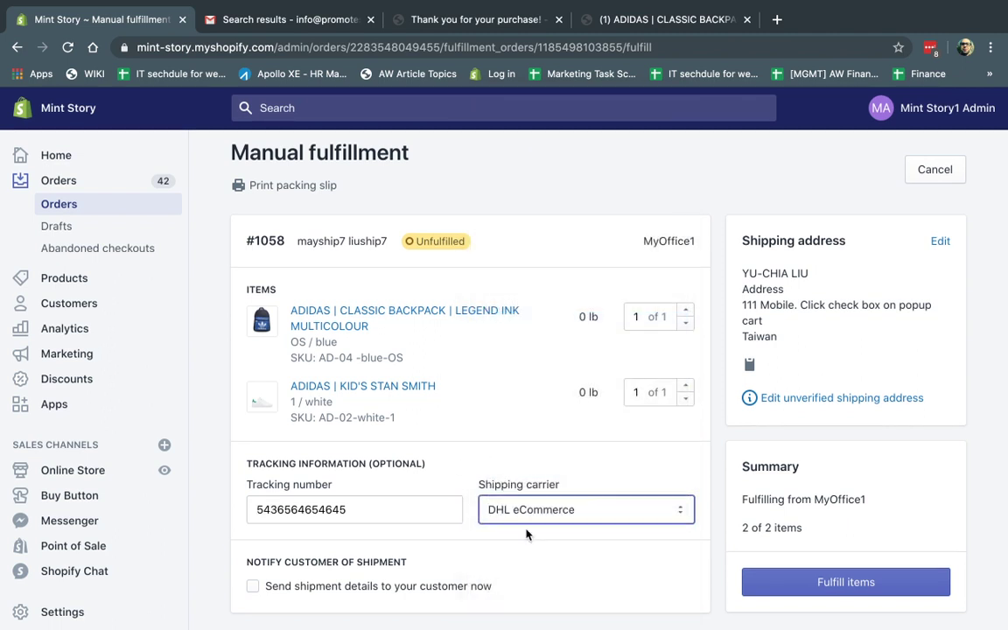
pyautogui.click(880, 595)
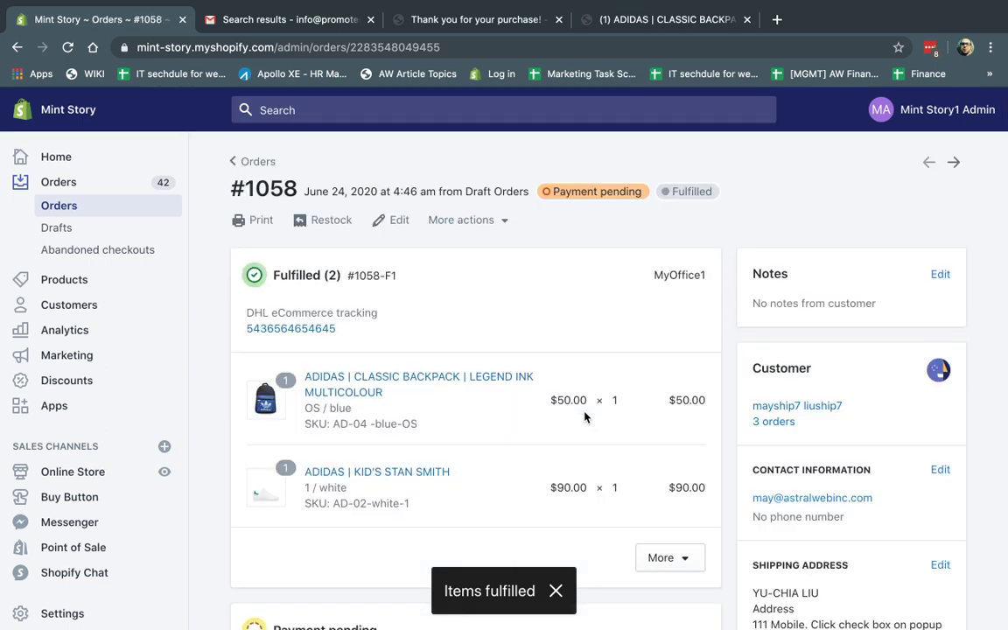
# Step: Mark order #1058's $140.00 payment as received and return to the orders list
pyautogui.scroll(-5, 618, 379)
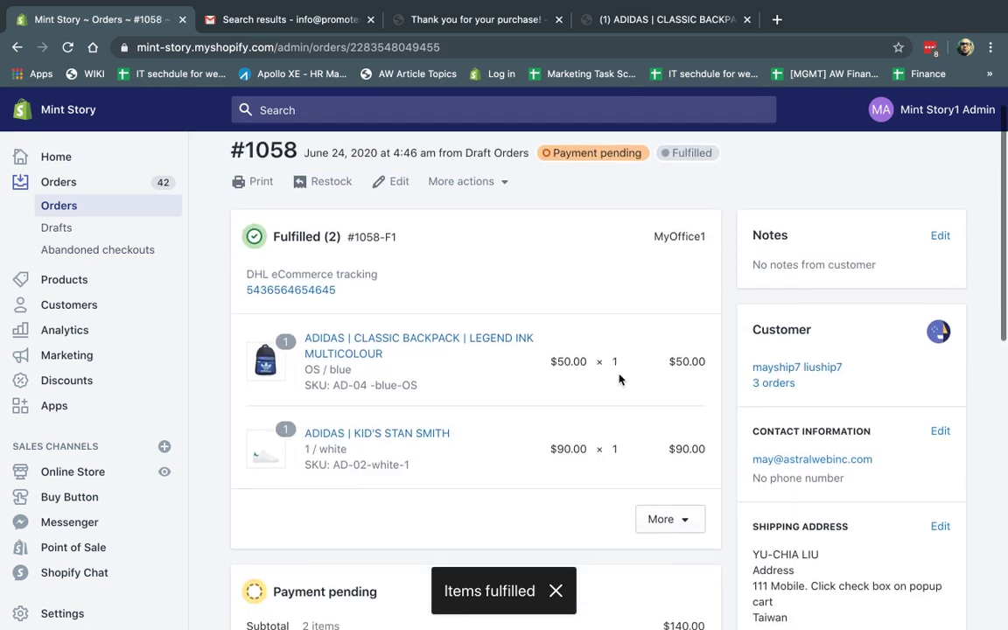
pyautogui.scroll(-3, 618, 379)
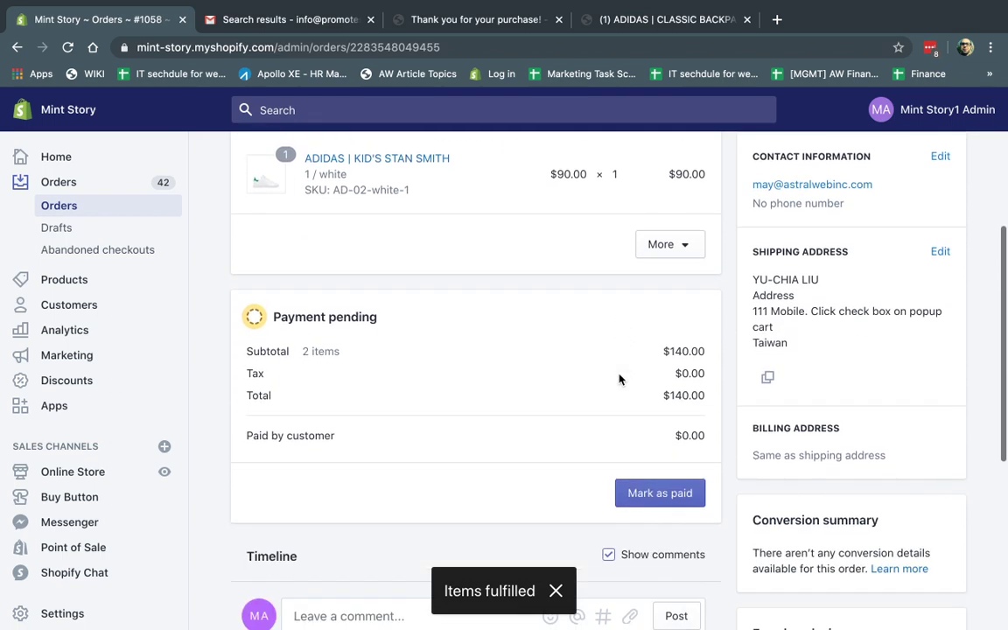
pyautogui.click(663, 496)
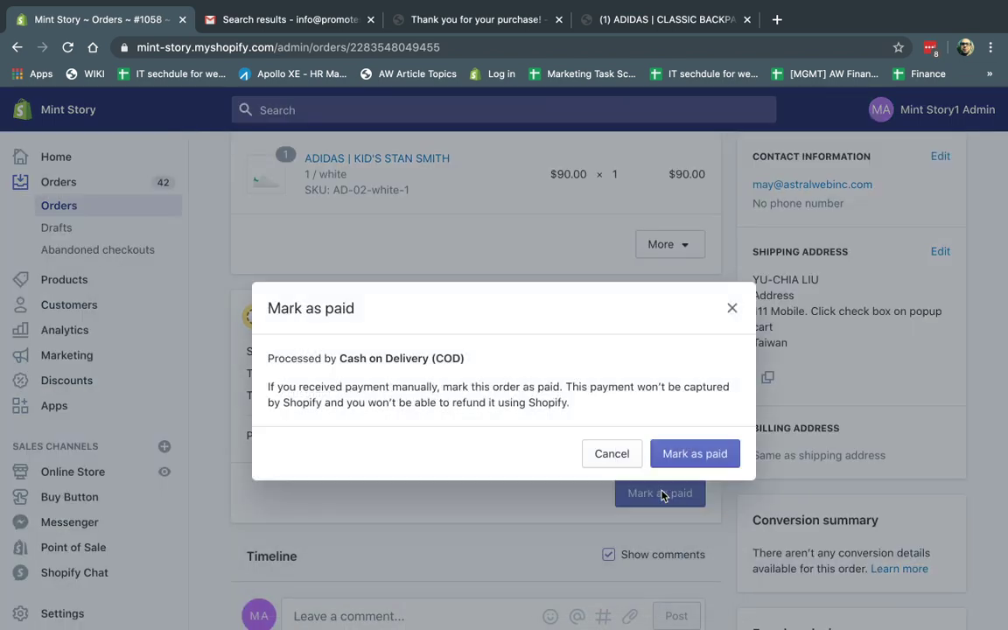
pyautogui.click(695, 454)
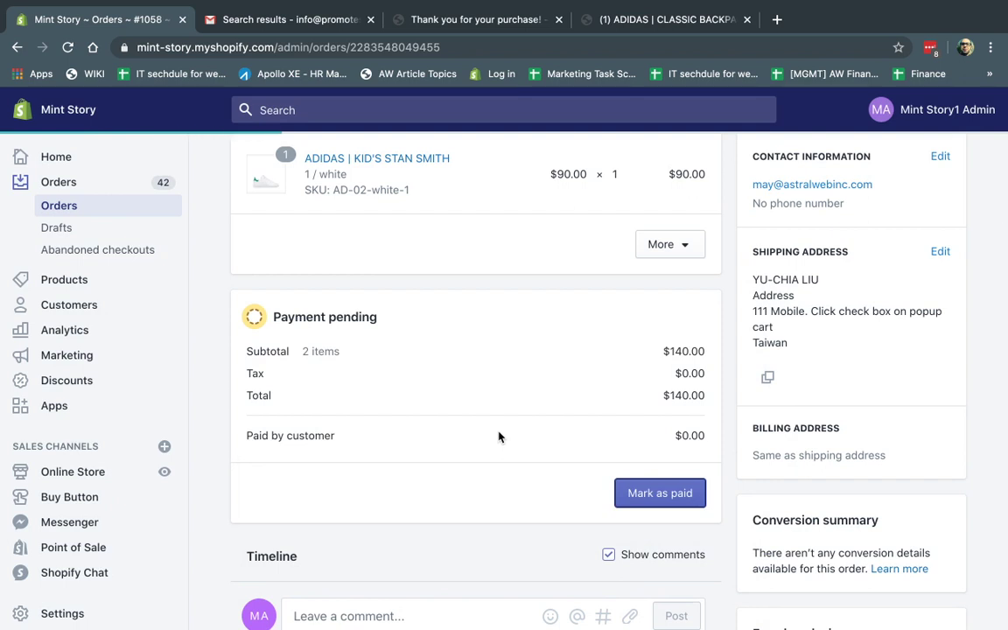
pyautogui.click(128, 204)
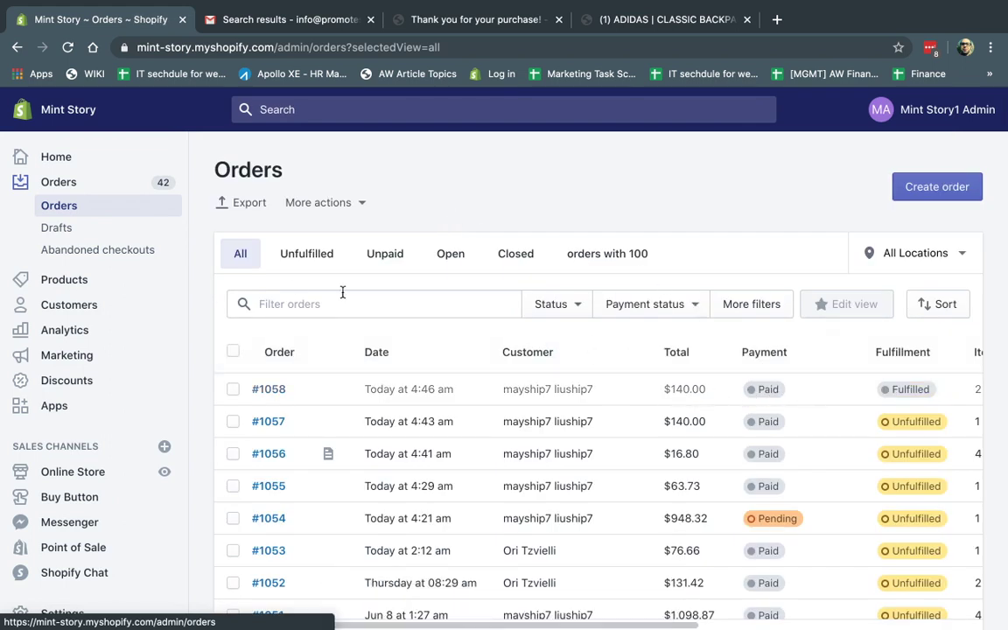
# Step: Start a new draft order from the Drafts list and assign the returning customer
pyautogui.click(112, 235)
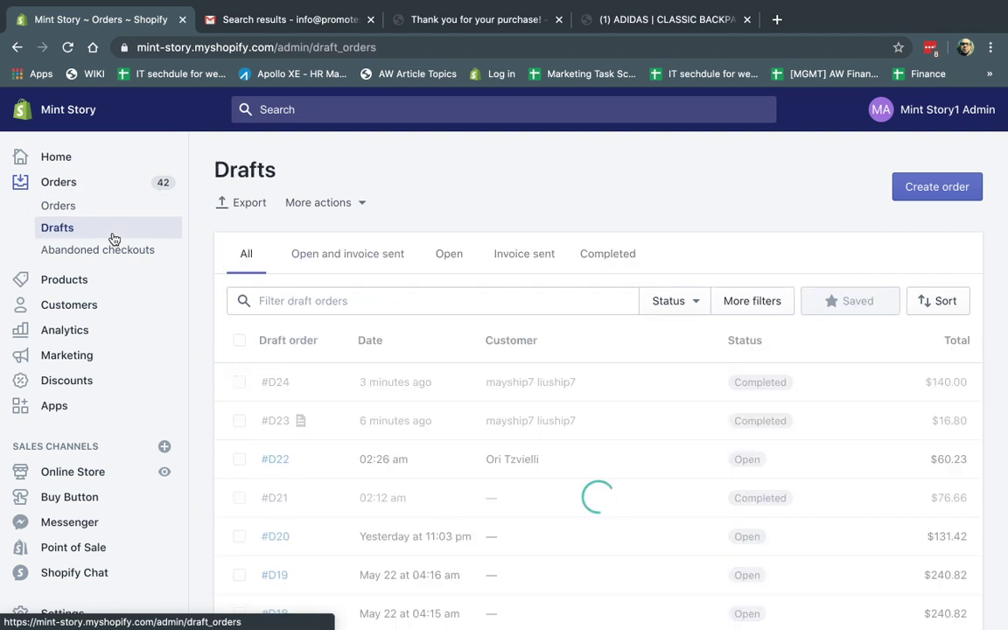
pyautogui.click(953, 189)
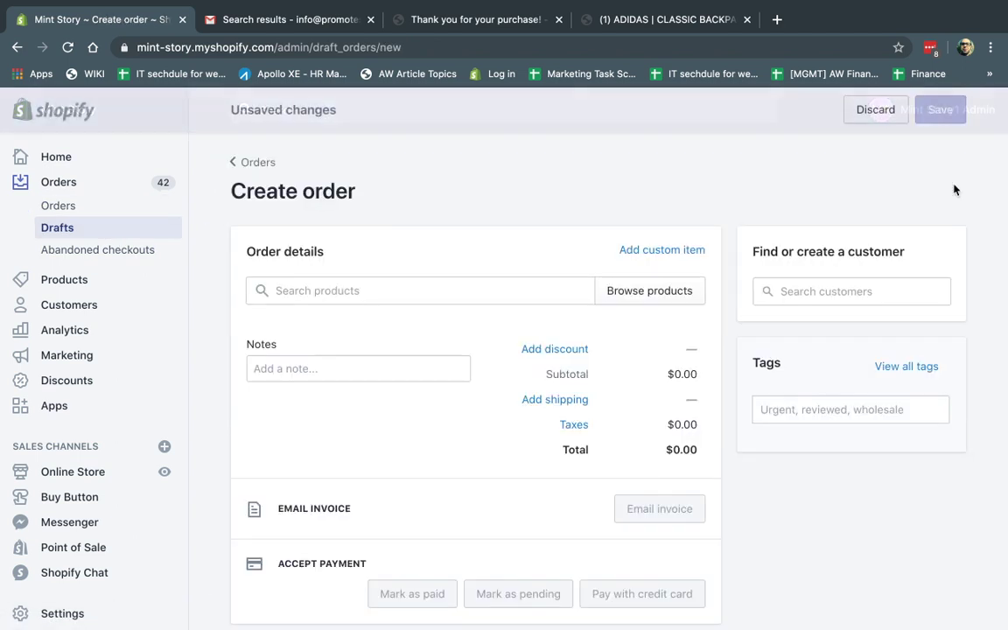
pyautogui.click(854, 291)
pyautogui.write('may')
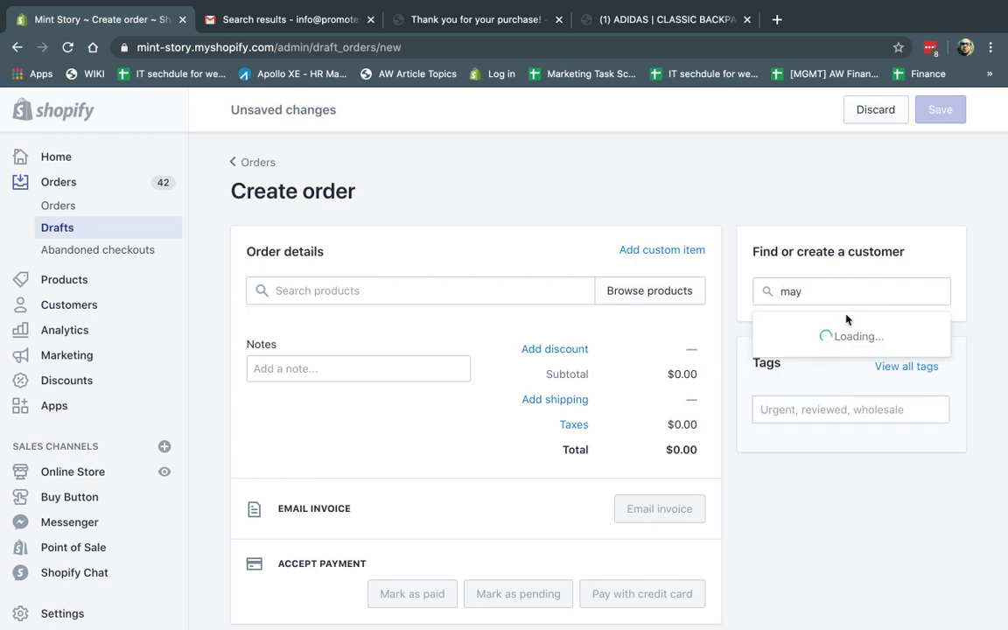
pyautogui.click(827, 361)
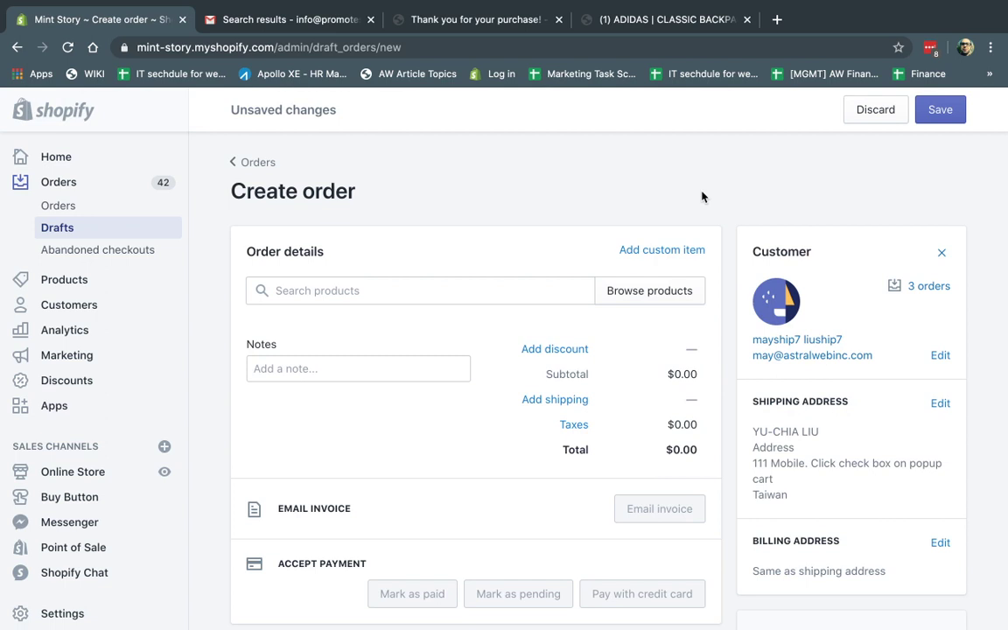
# Step: Add one ADIDAS | CLASSIC BACKPACK in OS / black ($70.00) to the draft
pyautogui.click(659, 290)
pyautogui.click(387, 336)
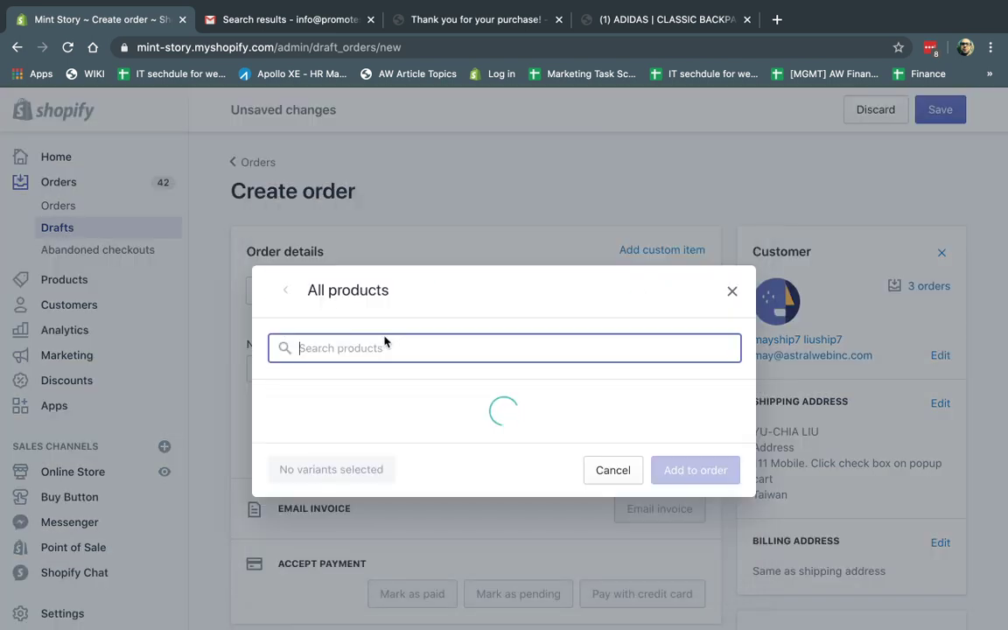
pyautogui.click(429, 394)
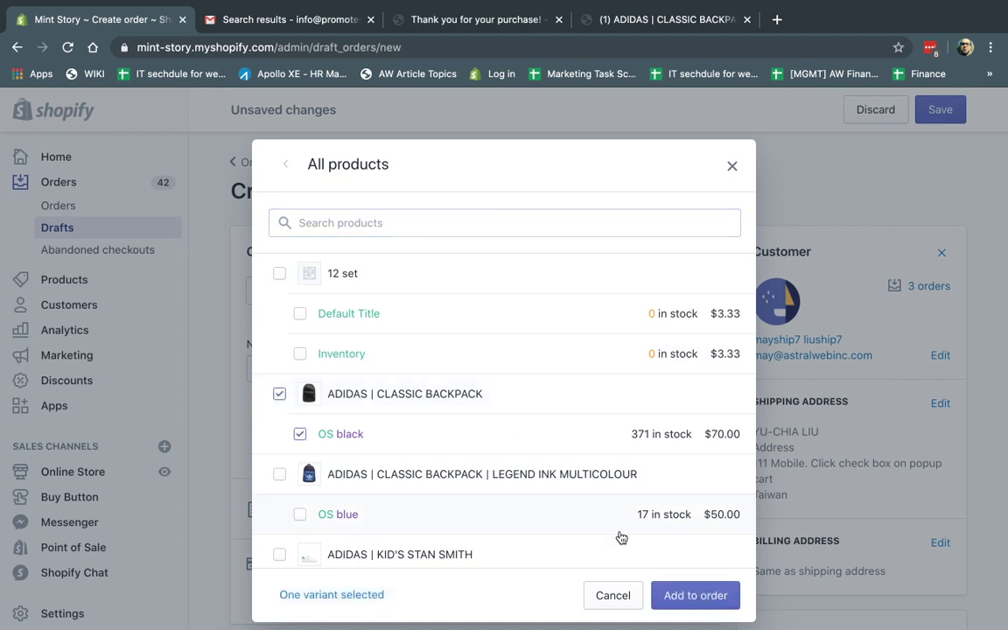
pyautogui.click(695, 595)
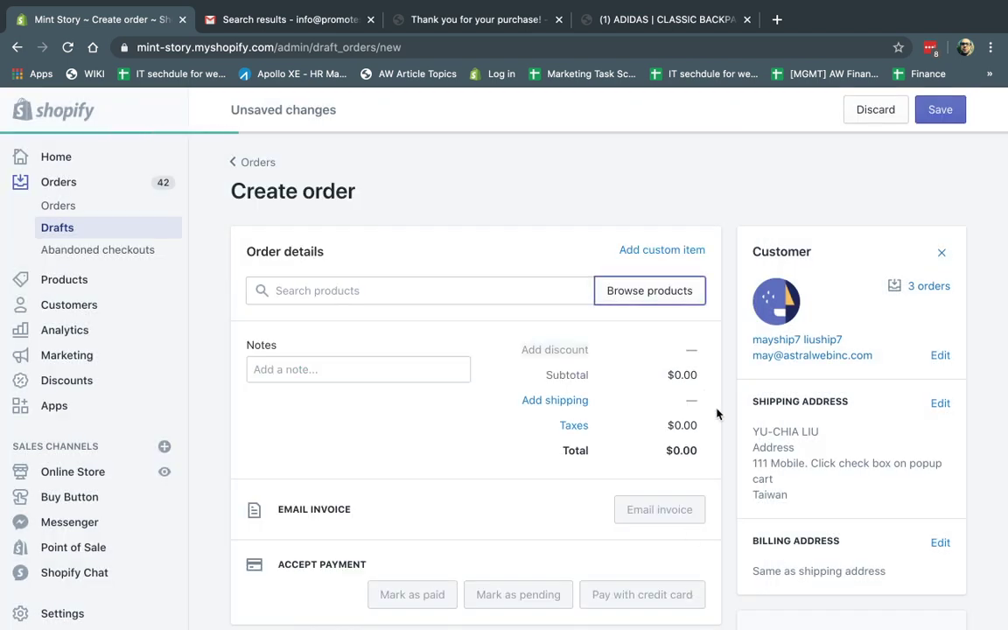
pyautogui.scroll(-5, 716, 413)
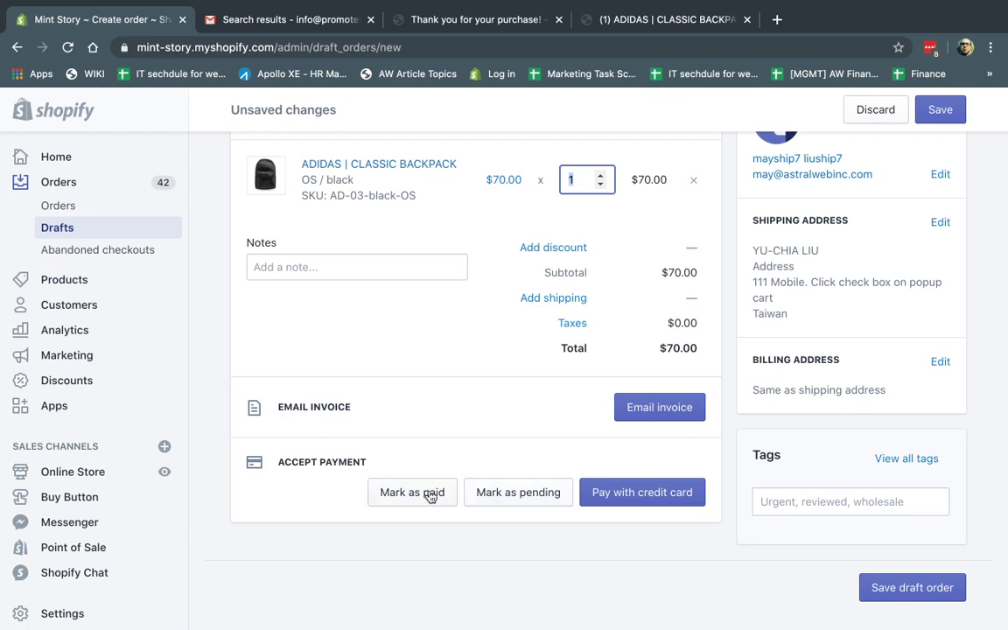
# Step: Mark the $70.00 draft as paid with payment type Other, creating order #1059
pyautogui.click(416, 493)
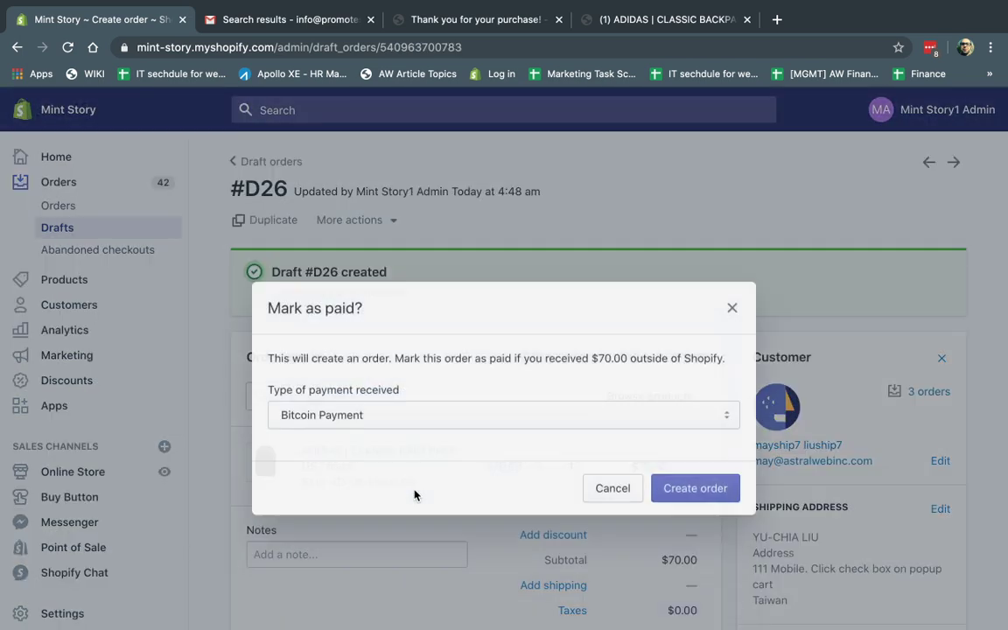
pyautogui.click(452, 399)
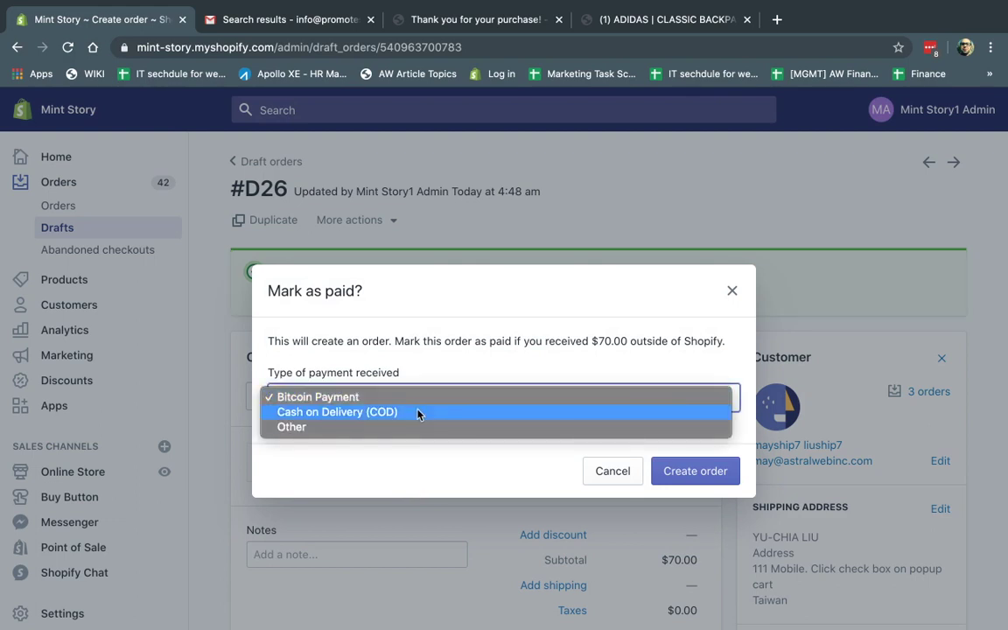
pyautogui.click(361, 426)
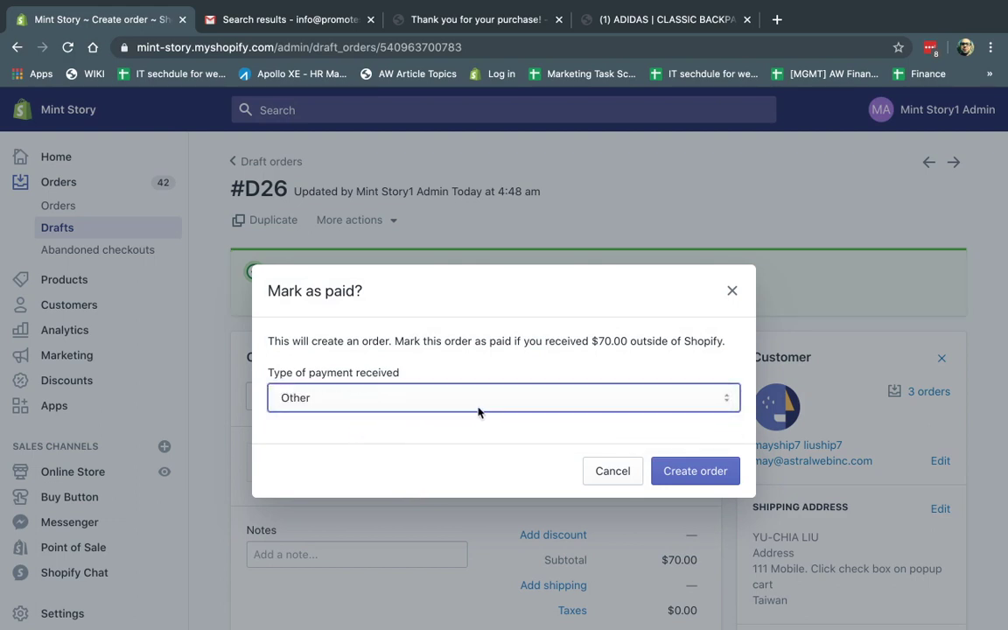
pyautogui.click(687, 469)
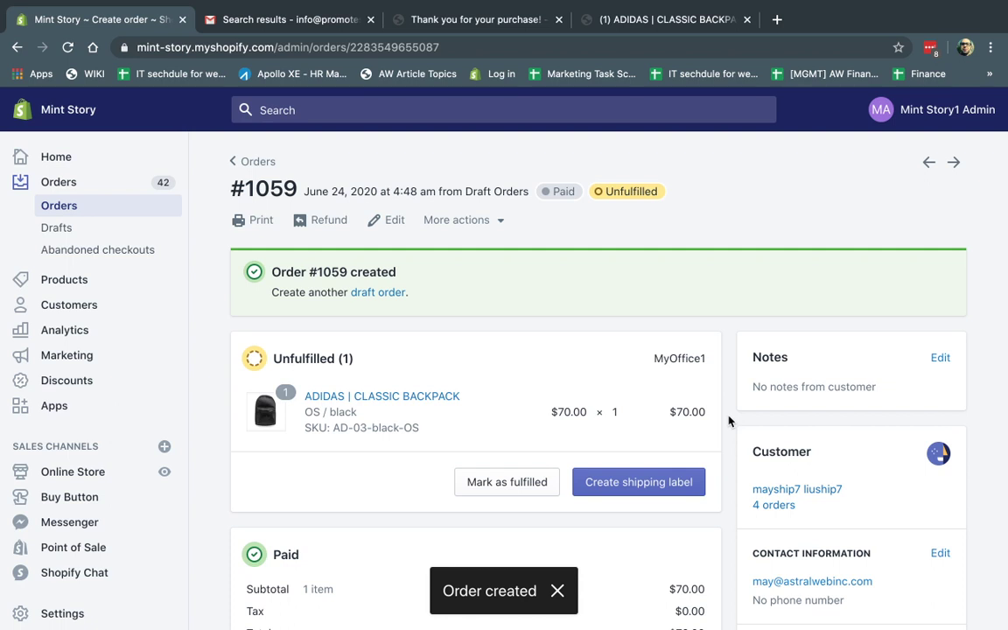
# Step: Review the Paid, Unfulfilled order #1059, then return to the draft orders list
pyautogui.scroll(-3, 728, 420)
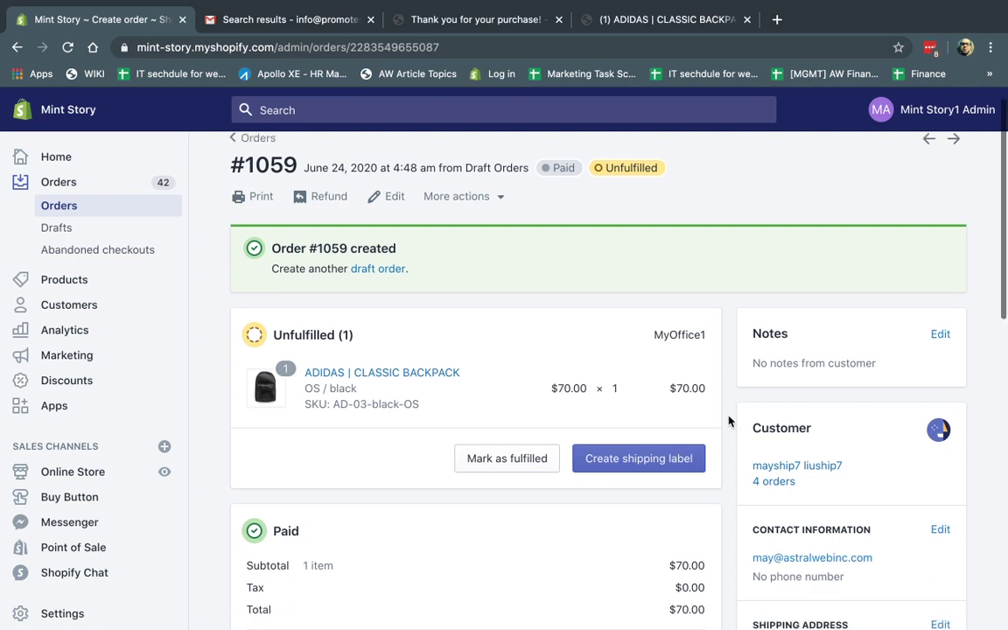
pyautogui.scroll(-10, 472, 349)
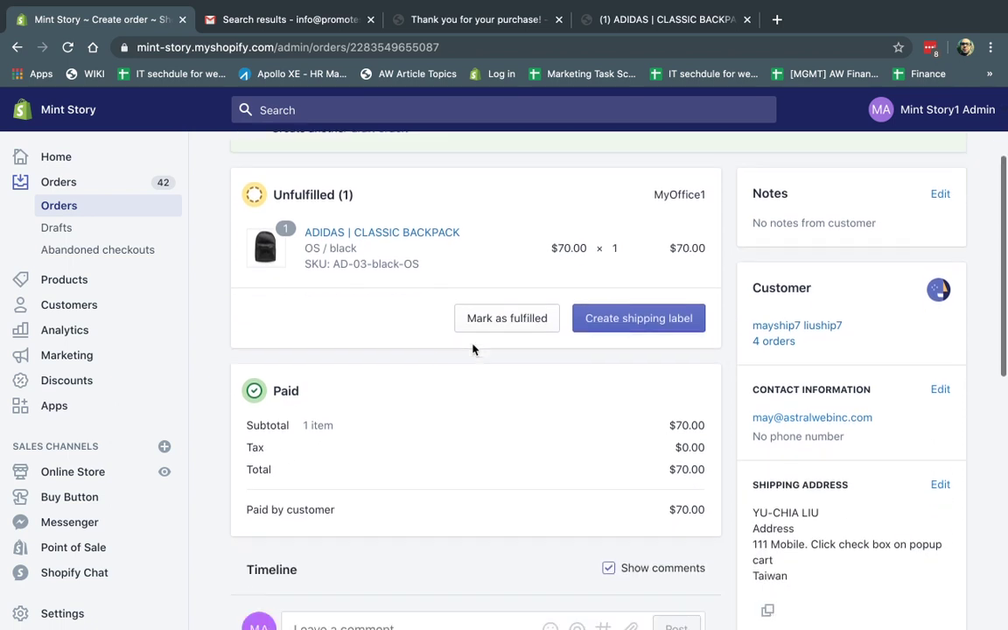
pyautogui.scroll(15, 473, 349)
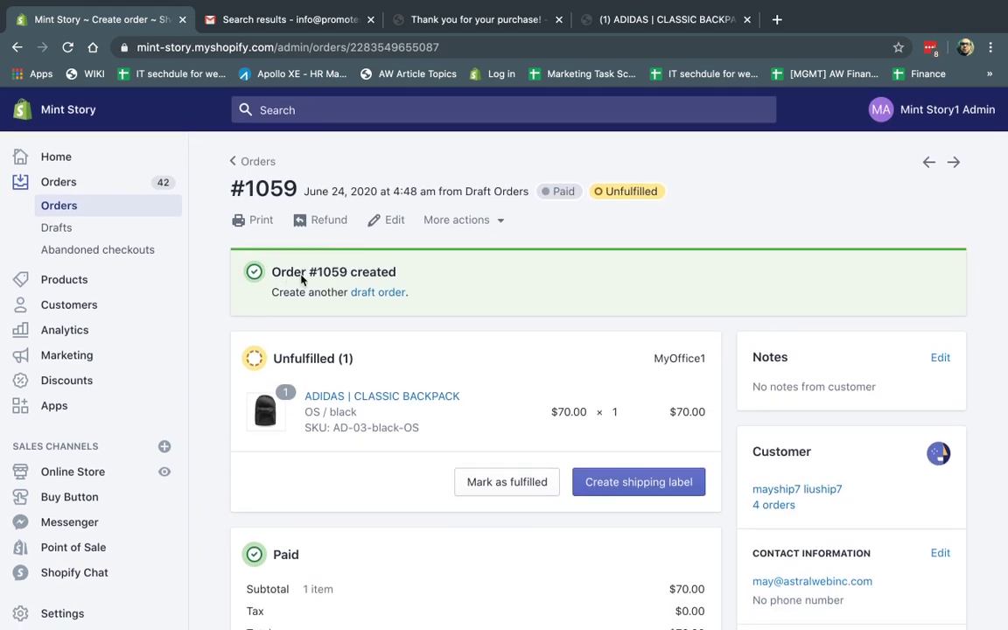
pyautogui.moveTo(285, 272); pyautogui.dragTo(363, 272)
pyautogui.click(472, 276)
pyautogui.scroll(-12, 472, 276)
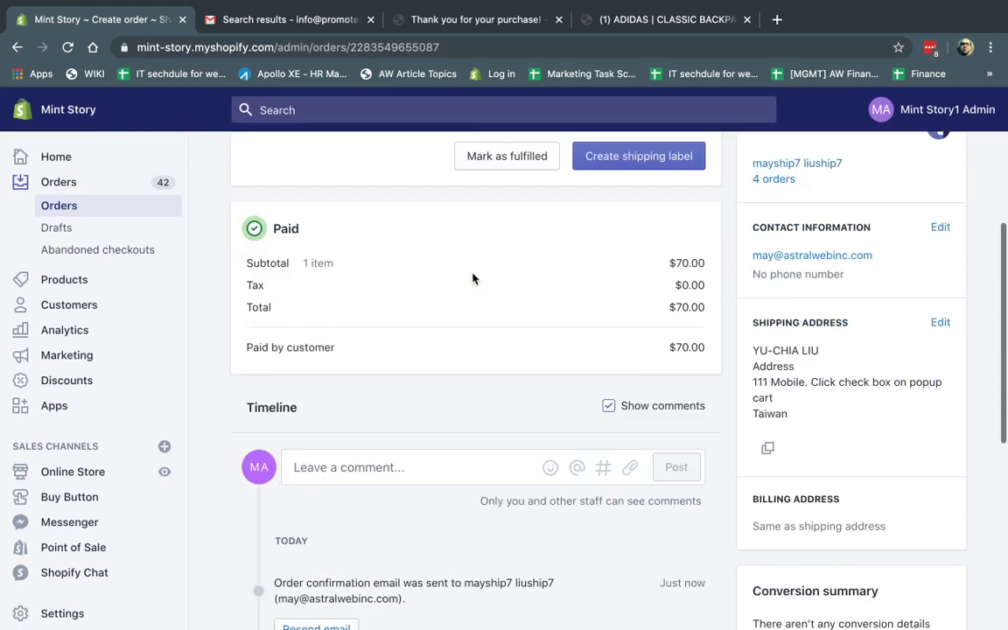
pyautogui.scroll(12, 619, 288)
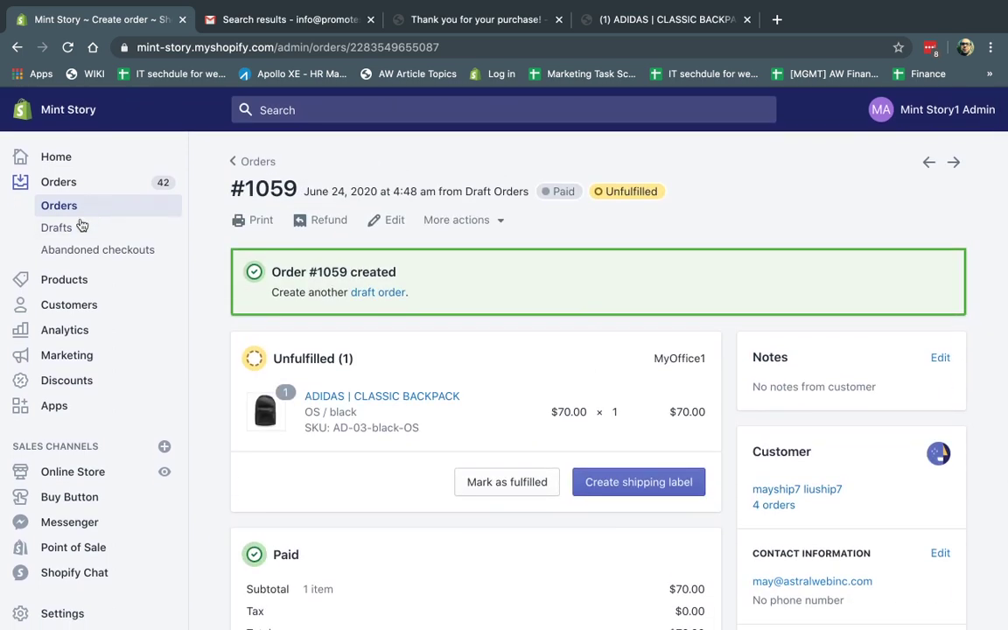
pyautogui.click(68, 229)
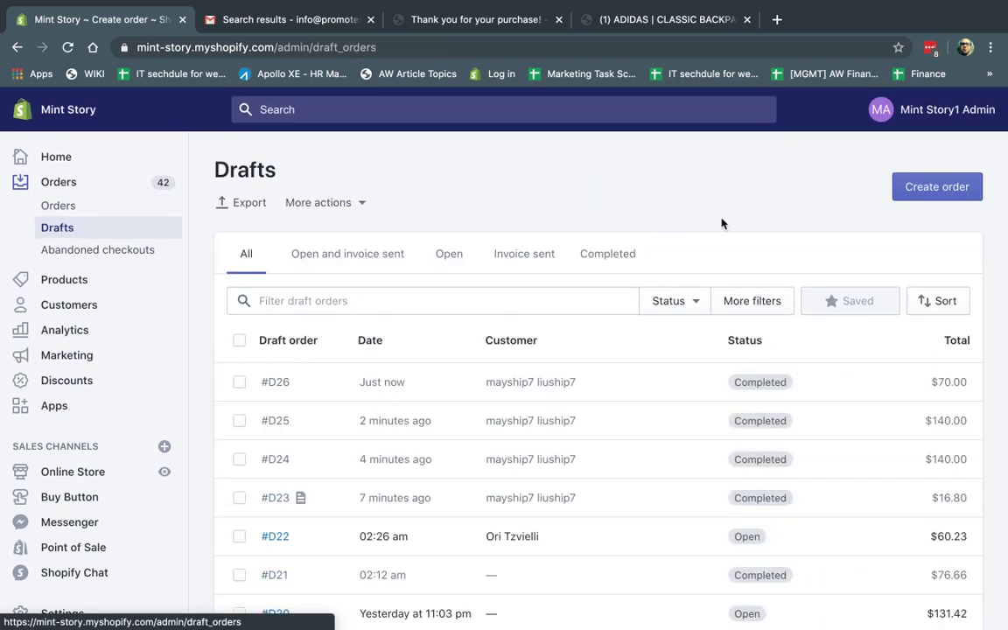
# Step: Start another new draft order and assign the same returning customer
pyautogui.scroll(-1, 724, 222)
pyautogui.scroll(1, 749, 252)
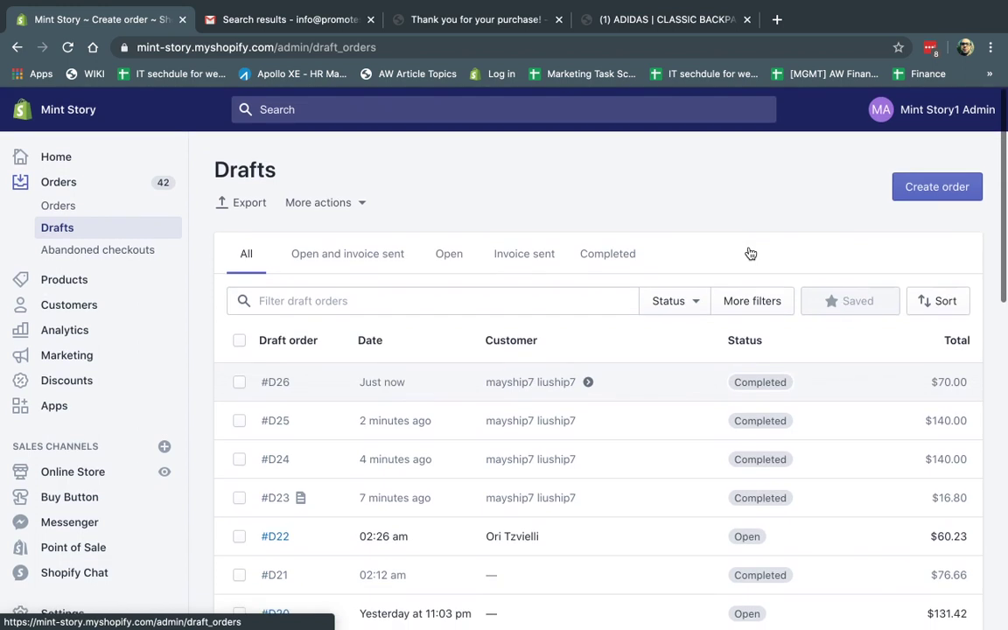
pyautogui.click(932, 191)
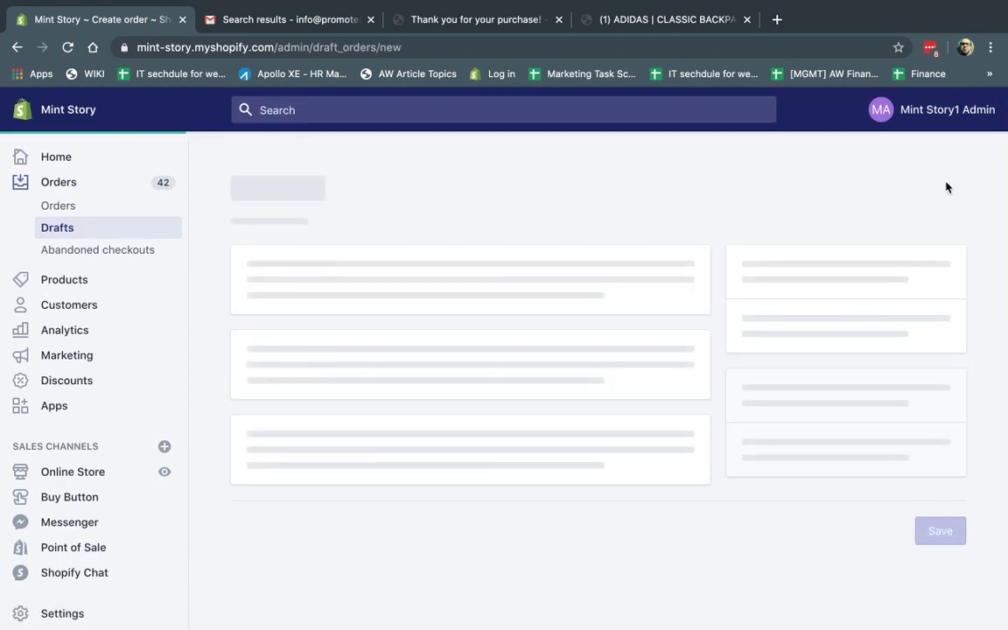
pyautogui.scroll(-1, 886, 407)
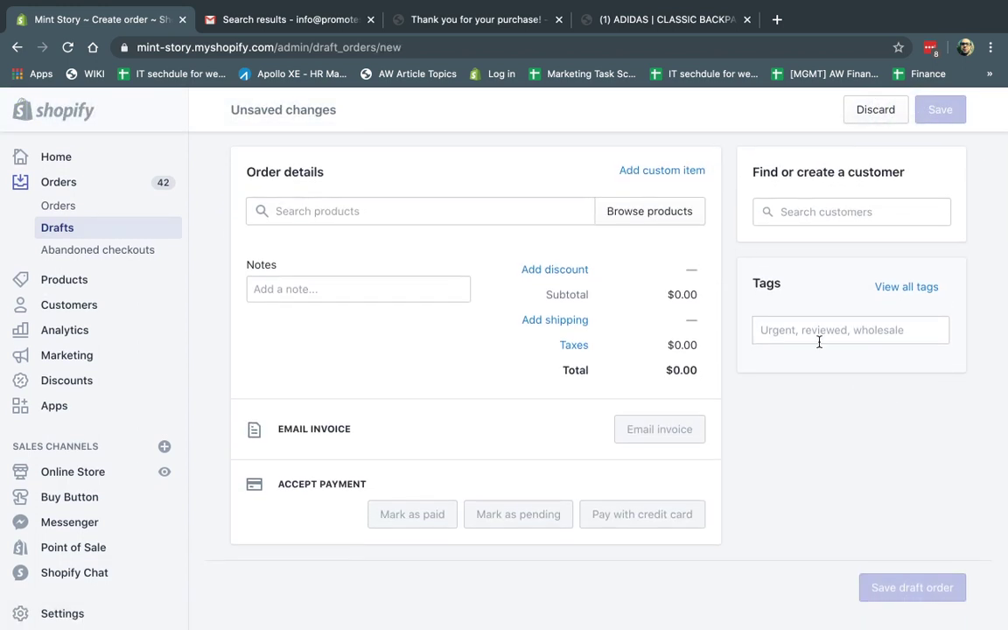
pyautogui.click(810, 211)
pyautogui.write('may')
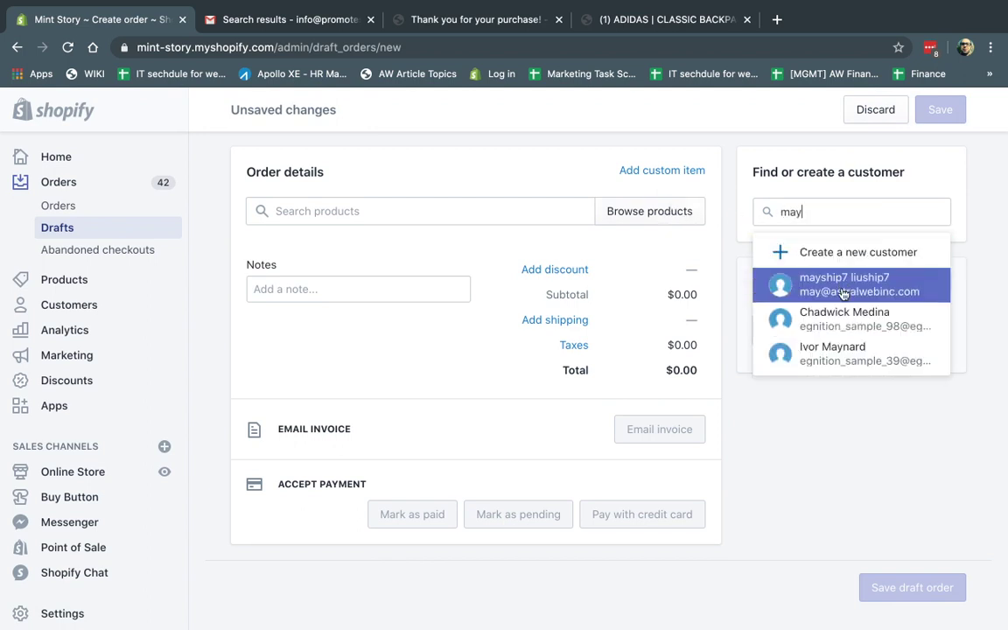
pyautogui.click(840, 292)
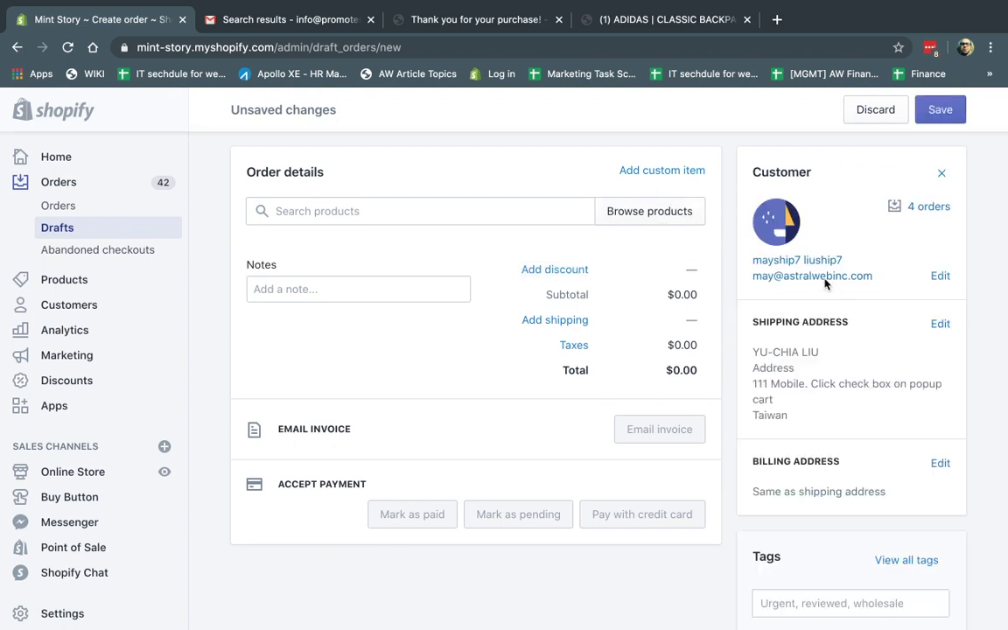
# Step: Add the $70.00 ADIDAS | CLASSIC BACKPACK in OS / black to the draft
pyautogui.click(662, 219)
pyautogui.click(443, 331)
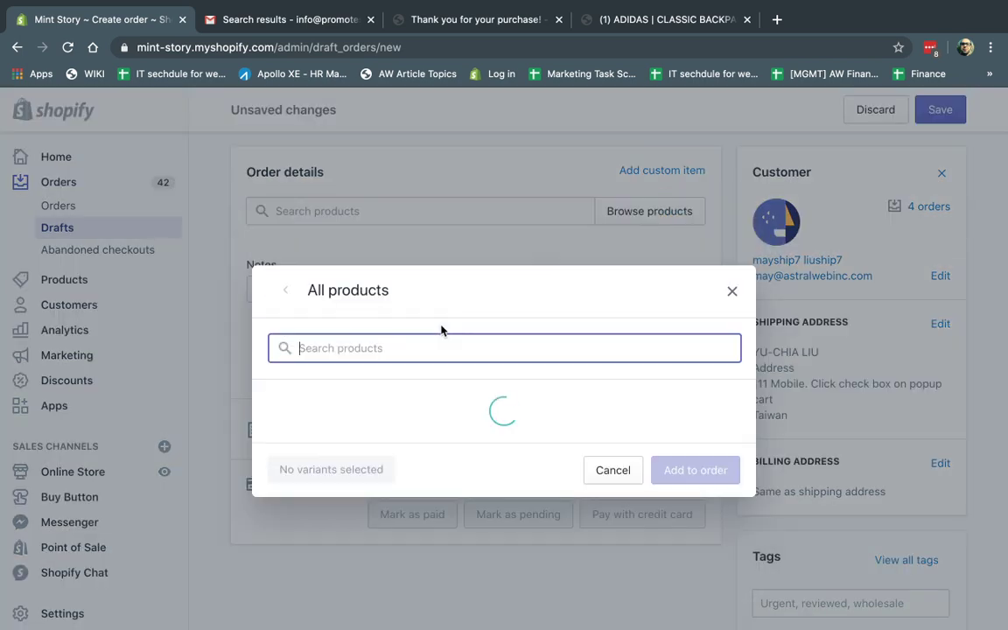
pyautogui.click(428, 393)
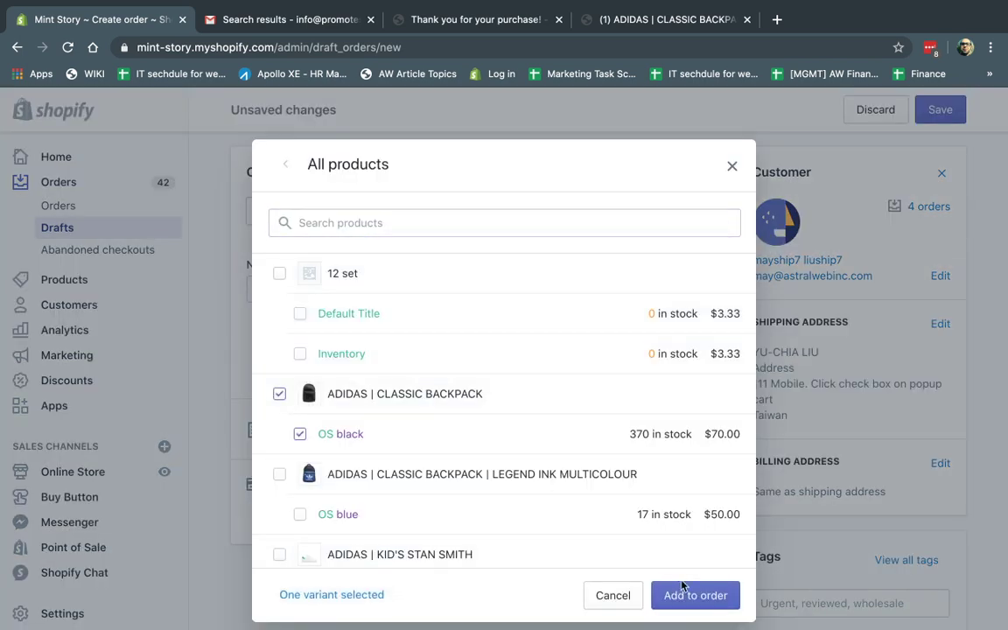
pyautogui.click(684, 592)
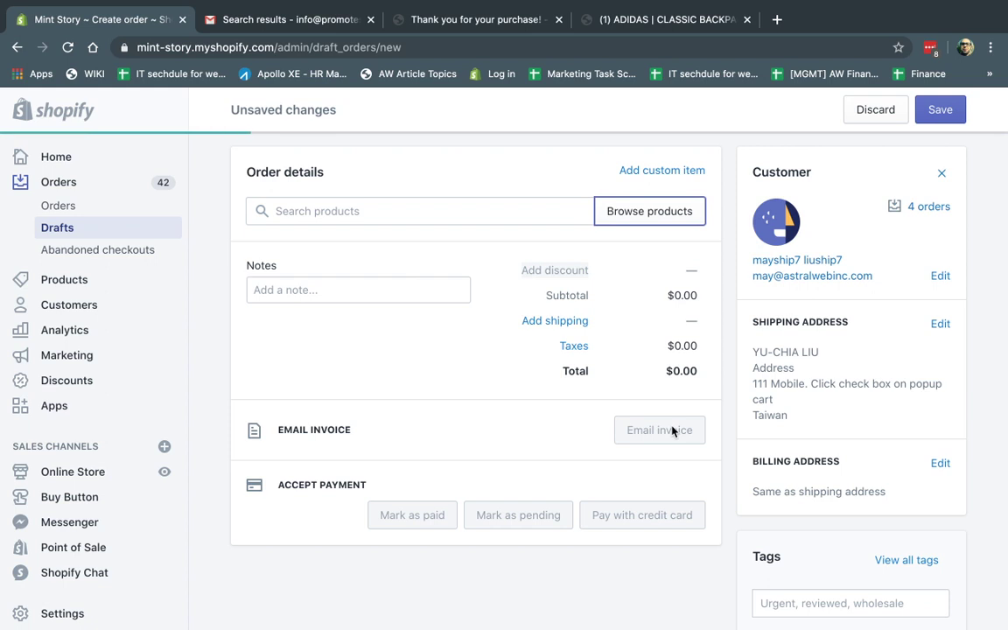
# Step: Tag the draft 'wholesale' and save it as draft #D27
pyautogui.scroll(-2, 603, 441)
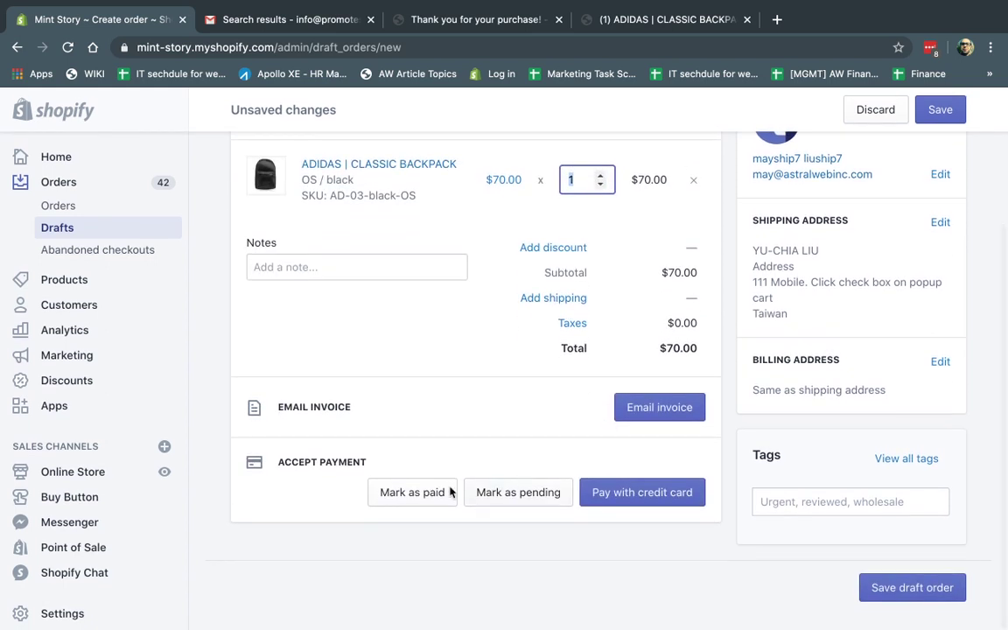
pyautogui.click(822, 501)
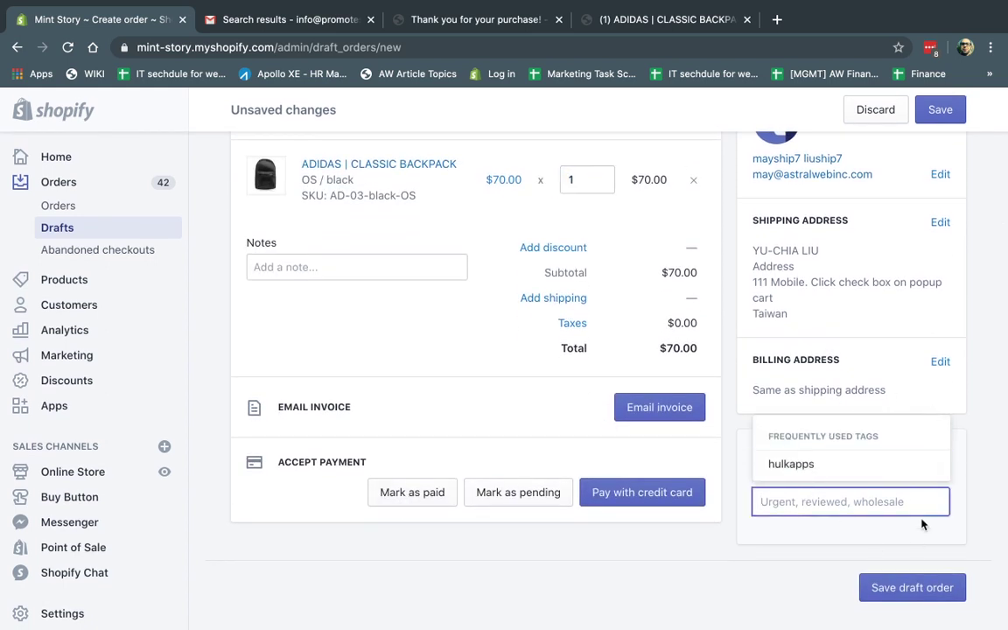
pyautogui.click(971, 509)
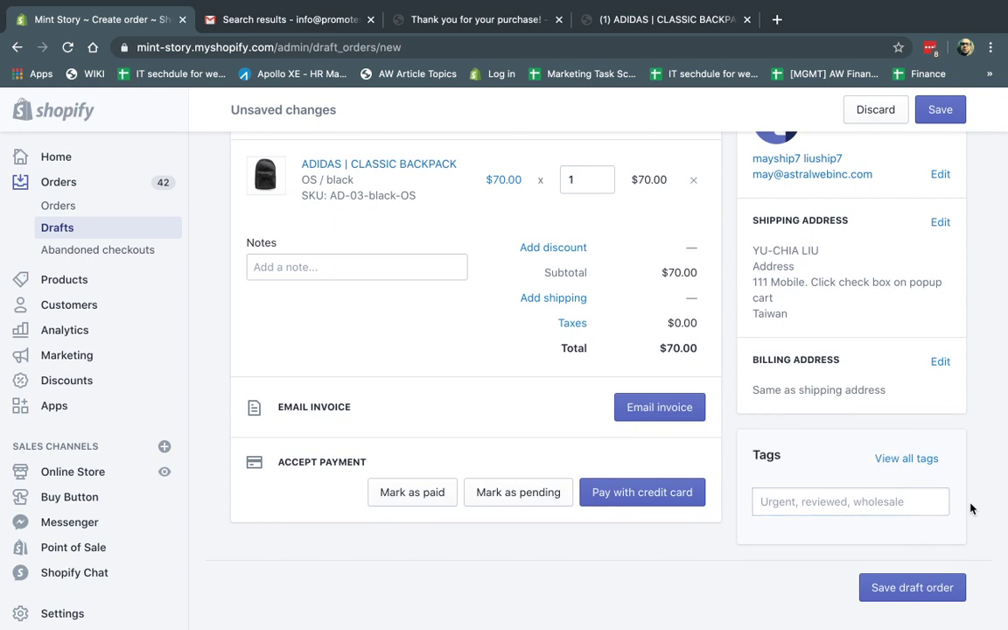
pyautogui.click(912, 507)
pyautogui.write('wholesale')
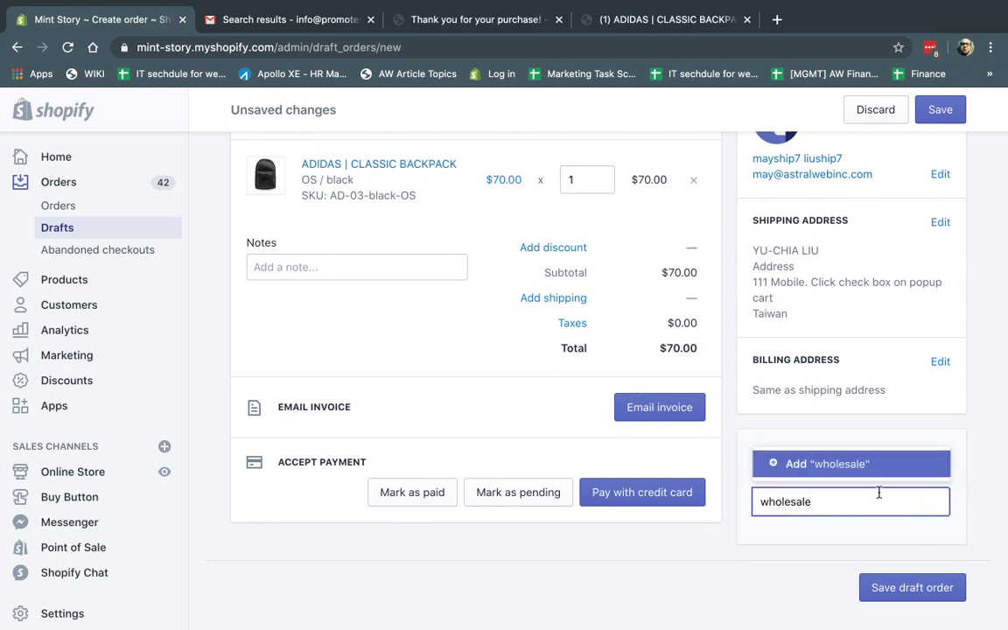
pyautogui.click(873, 465)
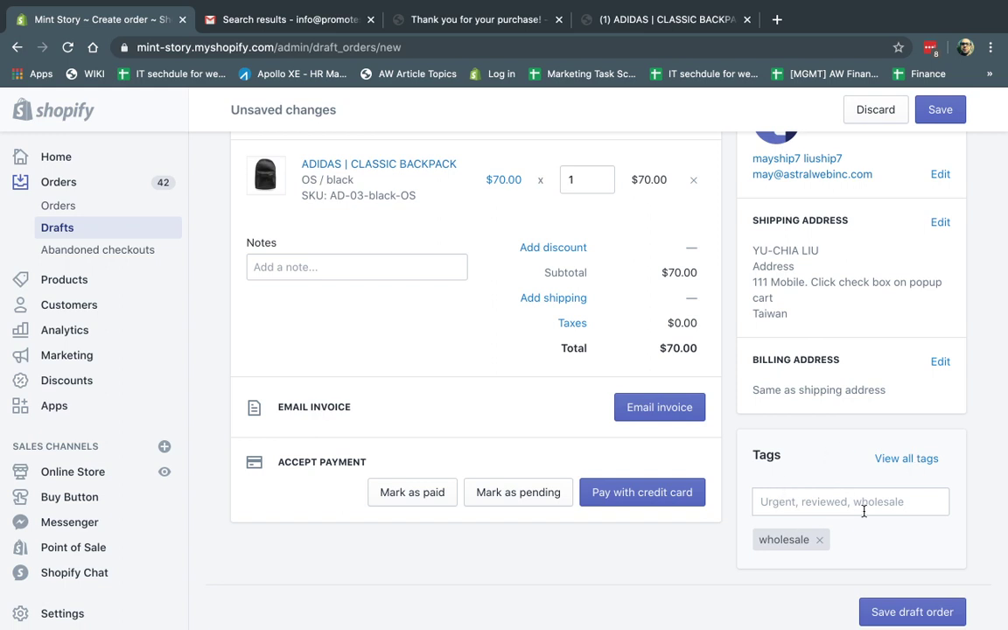
pyautogui.click(913, 614)
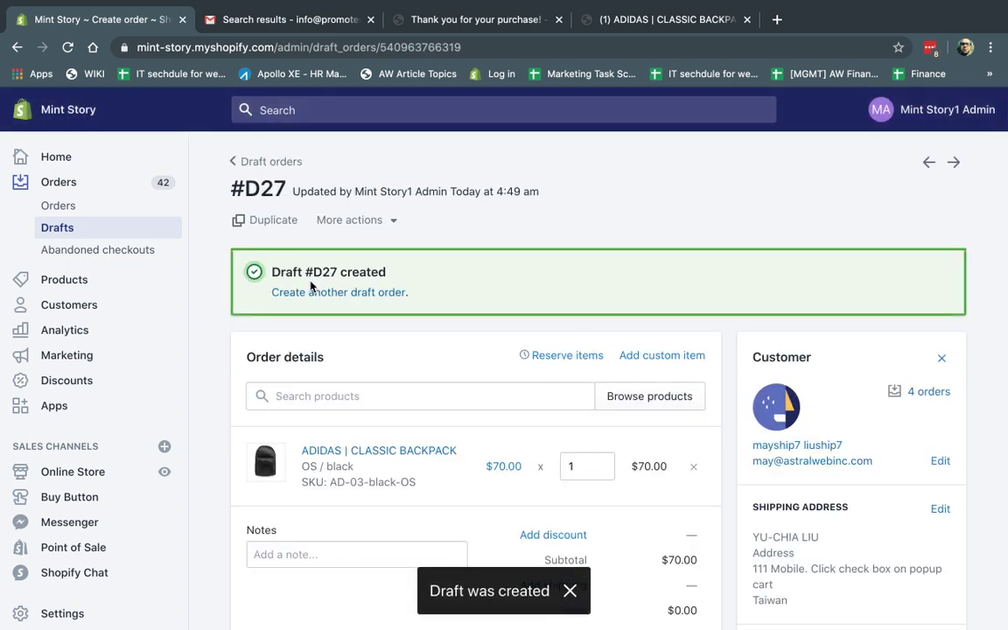
# Step: Try filtering the drafts list by the tag 'wholesale'
pyautogui.click(83, 229)
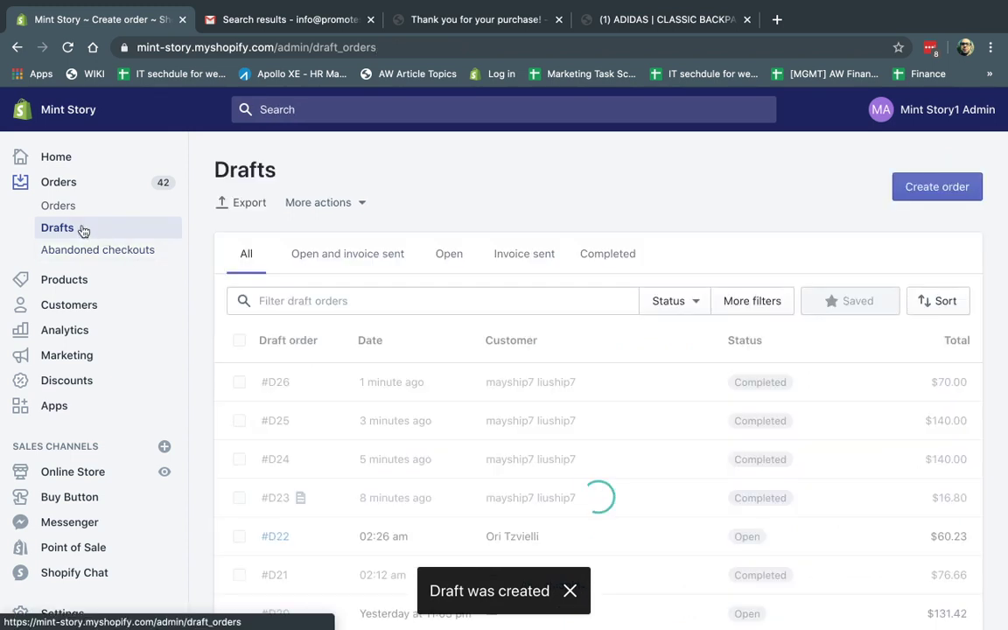
pyautogui.click(748, 299)
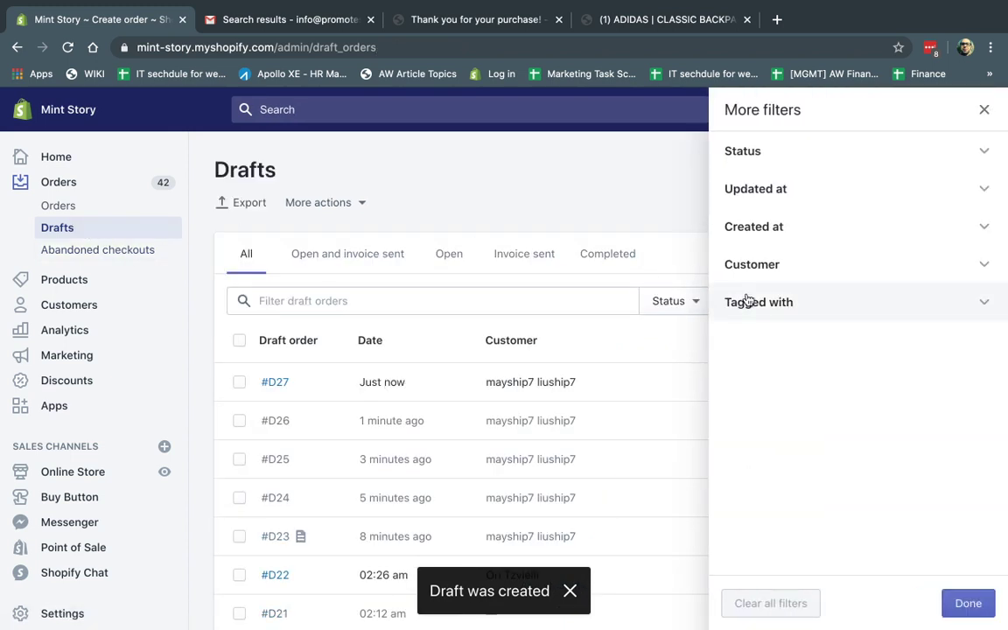
pyautogui.click(792, 302)
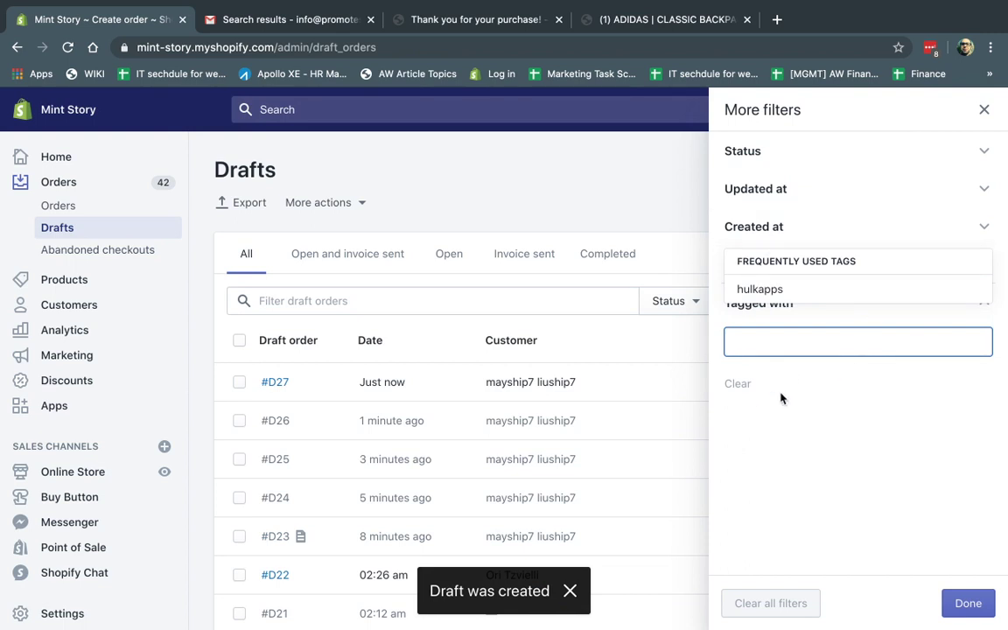
pyautogui.click(513, 274)
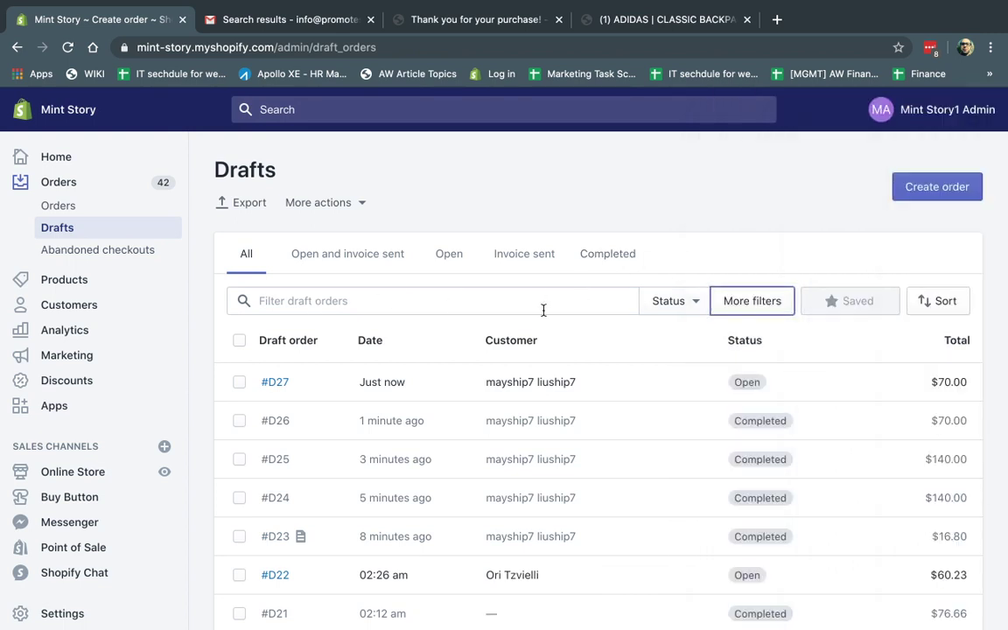
pyautogui.click(764, 306)
pyautogui.click(787, 343)
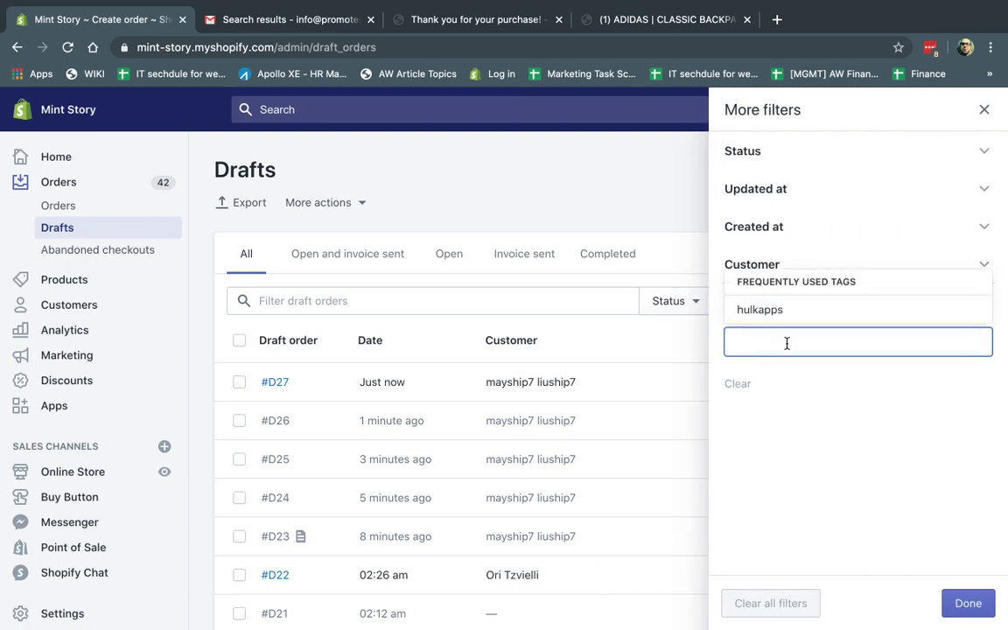
pyautogui.write('wholesale')
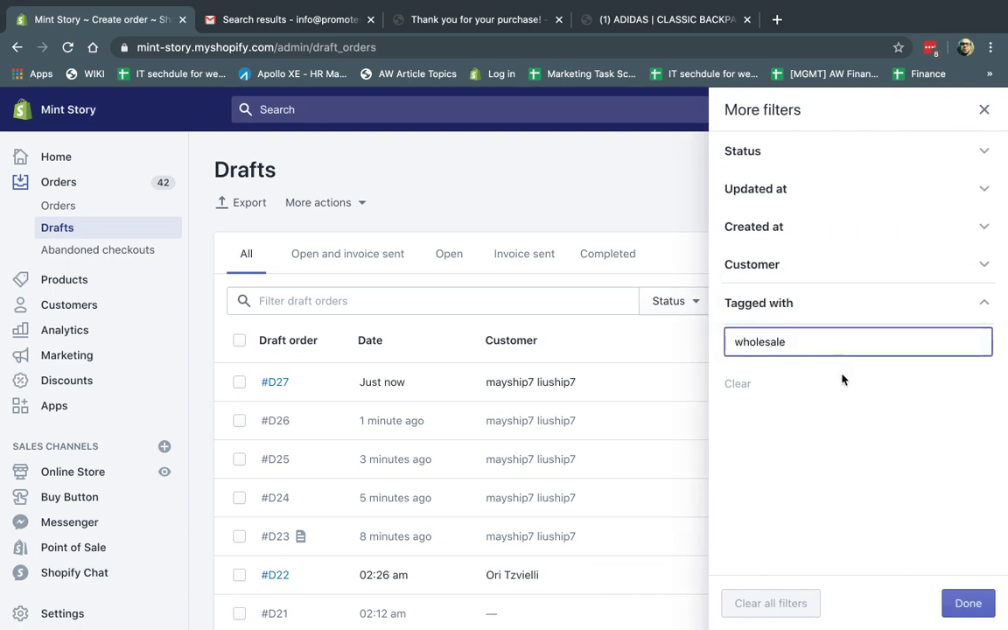
pyautogui.press('Return')
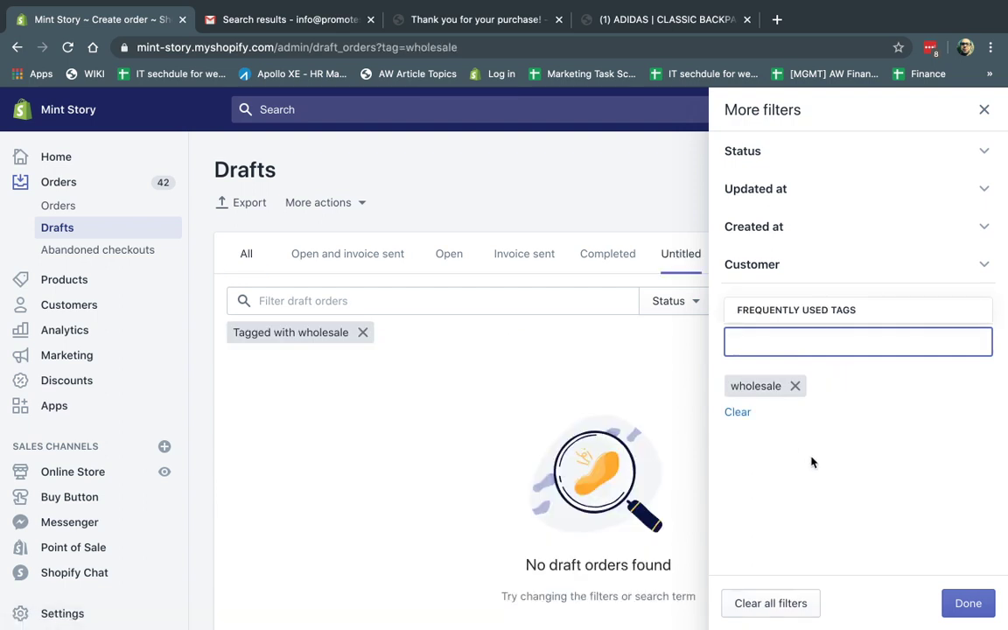
pyautogui.click(977, 605)
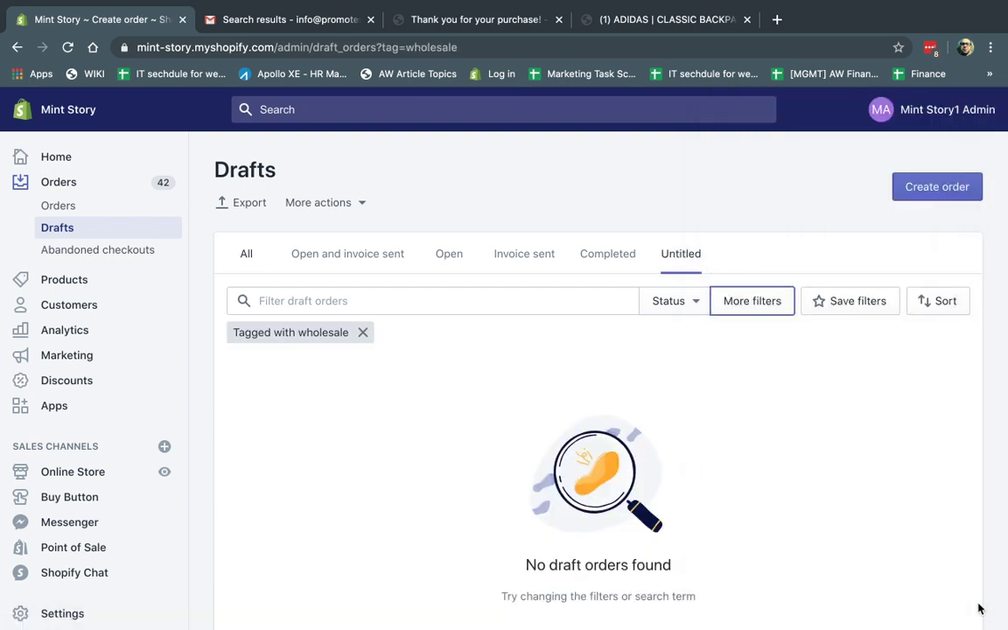
# Step: Open draft #D27 from the full list to confirm its wholesale tag, then return to Drafts
pyautogui.click(374, 298)
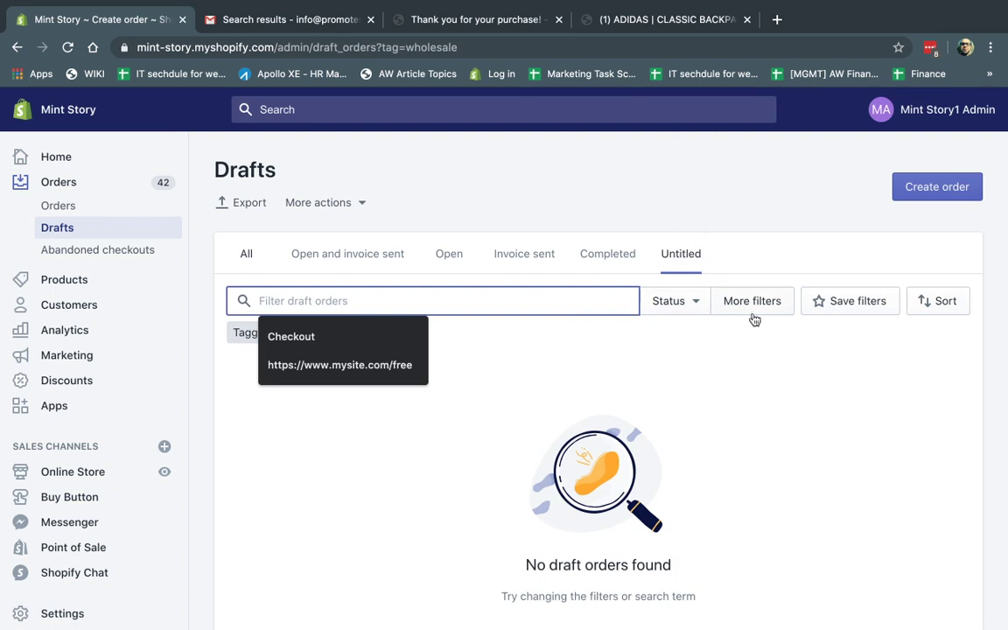
pyautogui.click(82, 231)
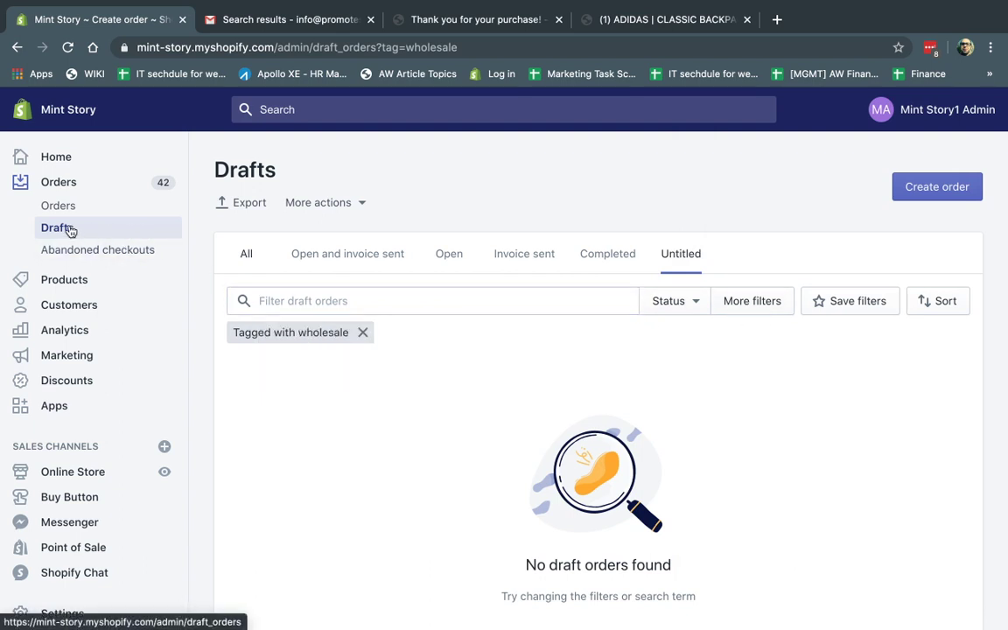
pyautogui.click(70, 230)
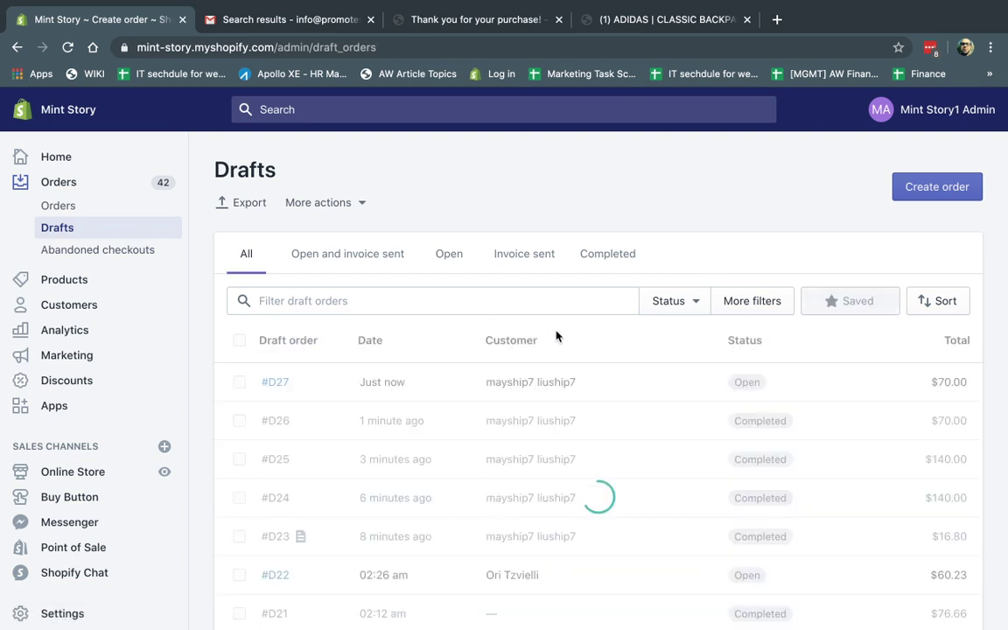
pyautogui.click(603, 382)
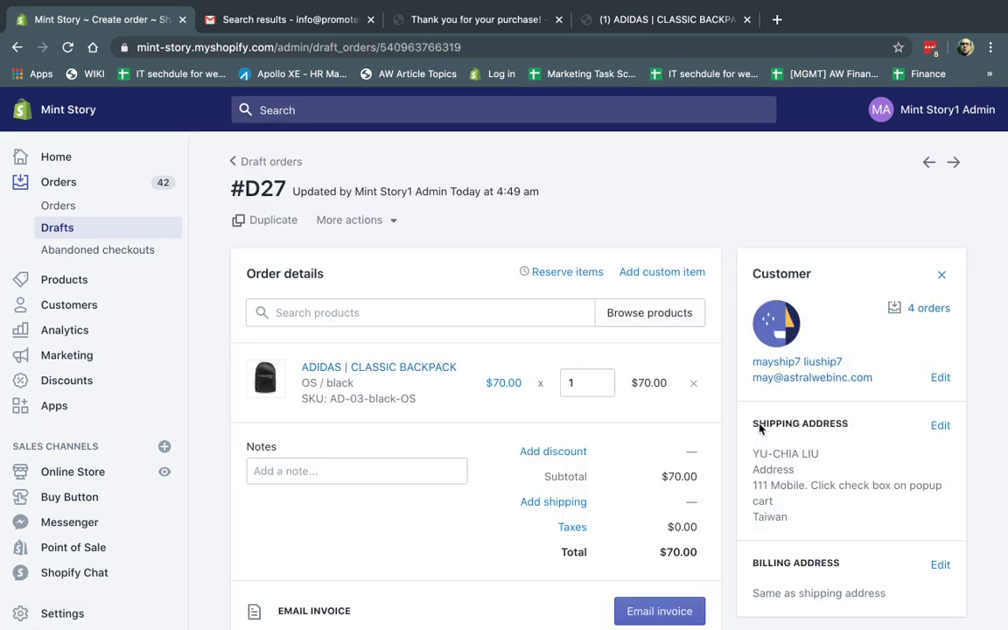
pyautogui.scroll(-5, 759, 429)
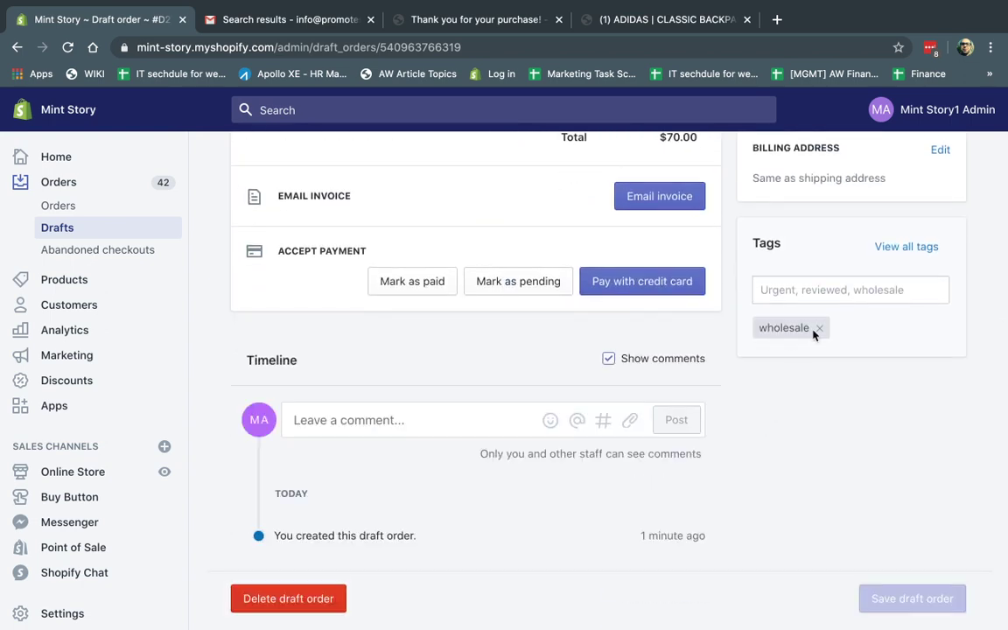
pyautogui.scroll(5, 186, 263)
pyautogui.click(61, 229)
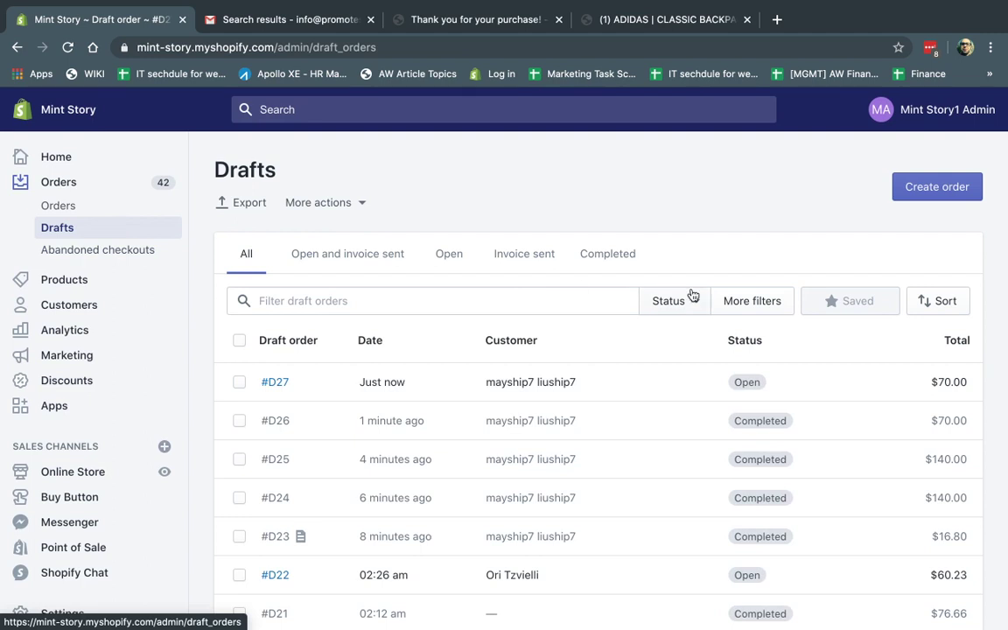
# Step: Filter the drafts list to those tagged 'wholesale', leaving only #D27
pyautogui.click(766, 302)
pyautogui.click(776, 302)
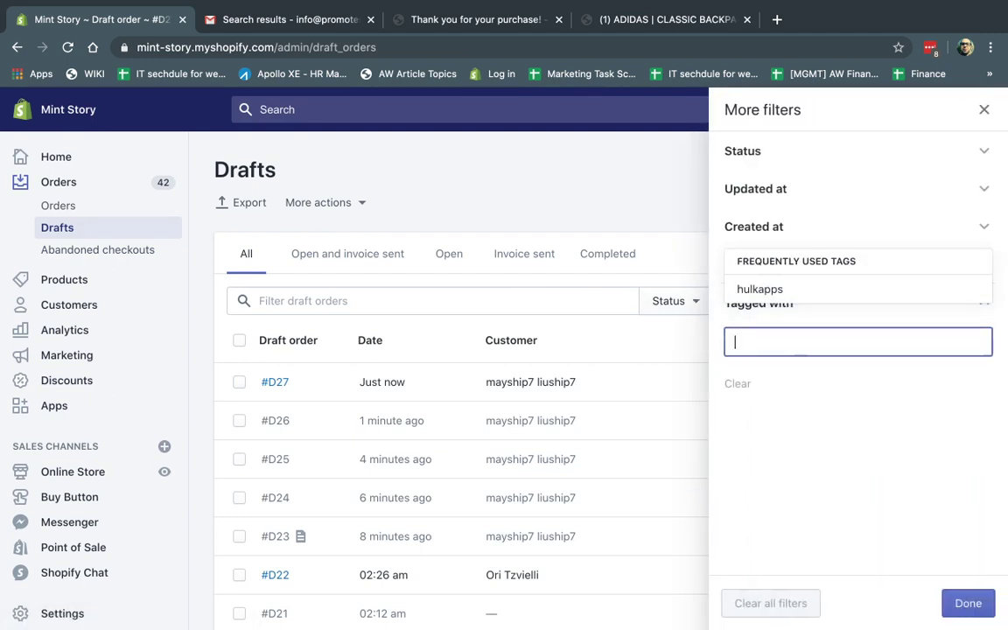
pyautogui.write('wholesale')
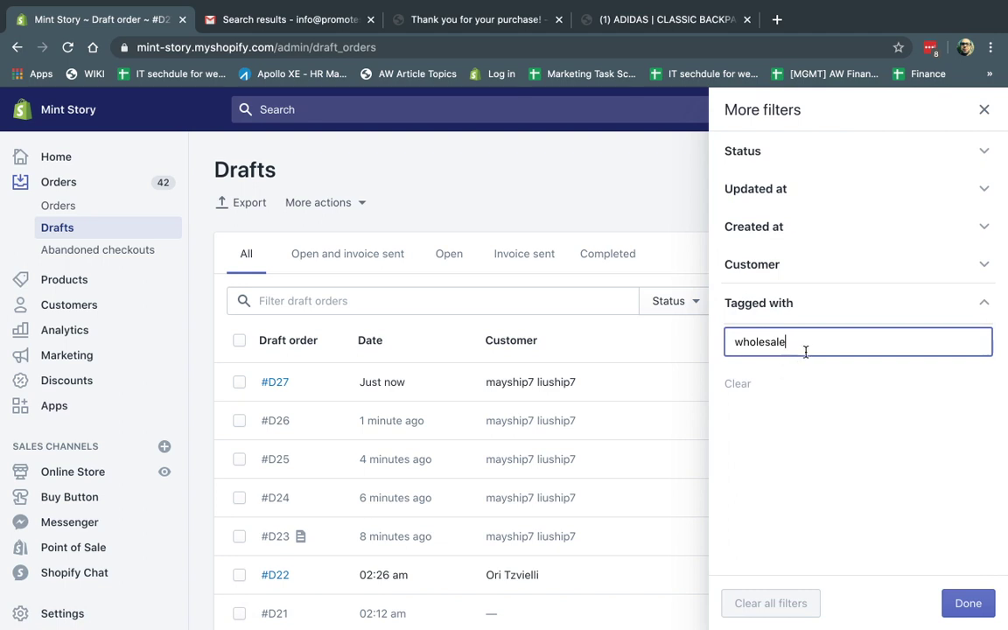
pyautogui.press('Return')
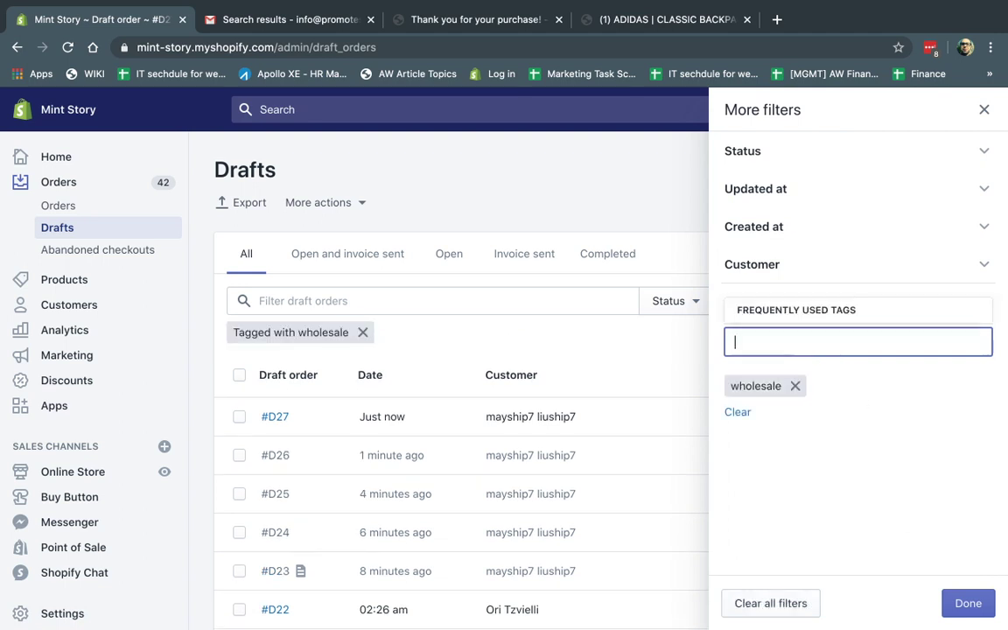
pyautogui.click(973, 601)
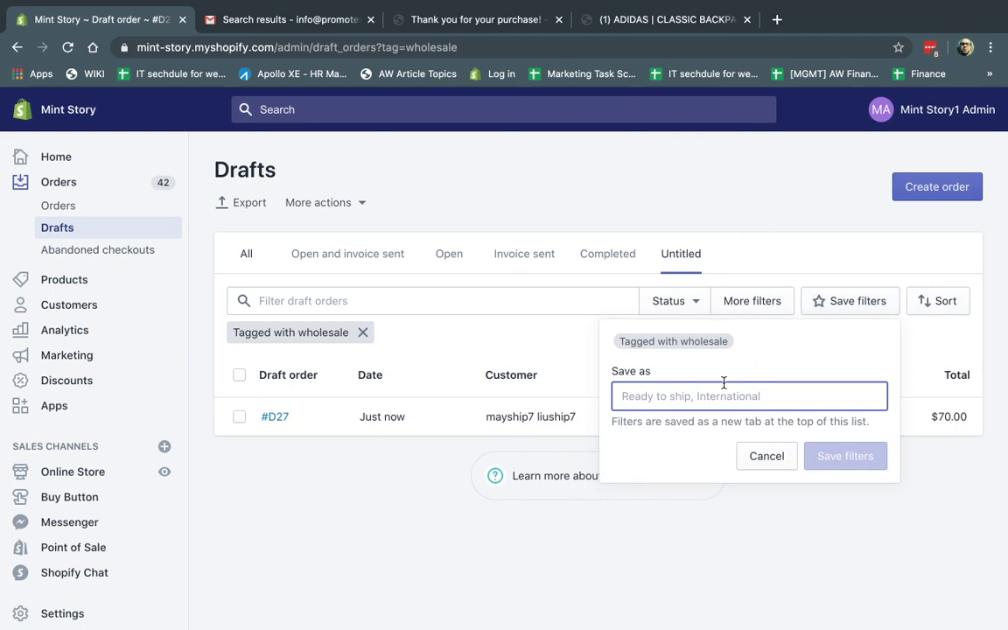
# Step: Save the filter as a tab named 'wholesale' and open the draft order export options
pyautogui.write('wholesale')
pyautogui.press('Return')
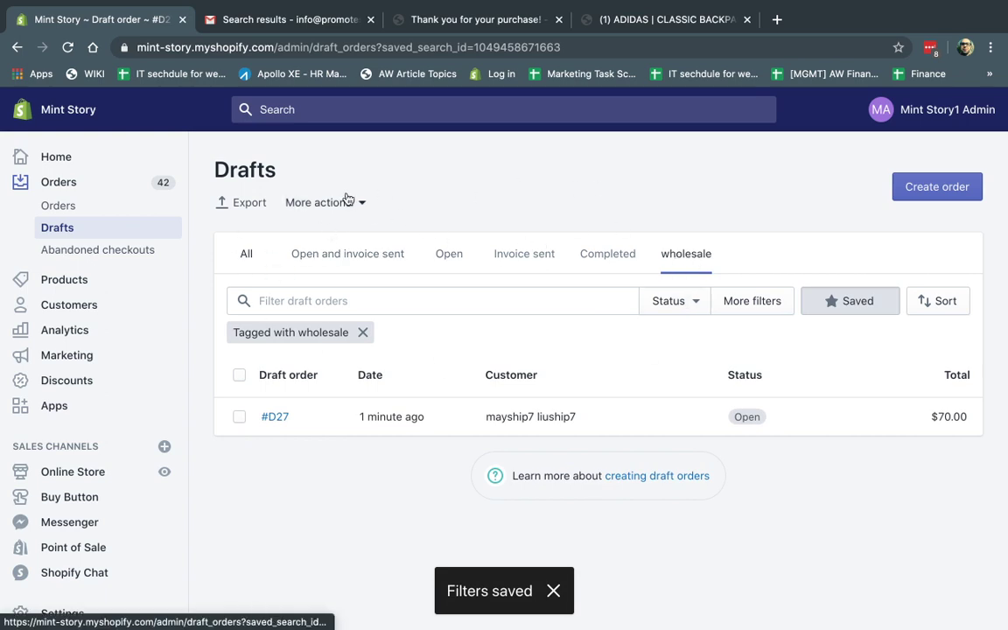
pyautogui.click(229, 202)
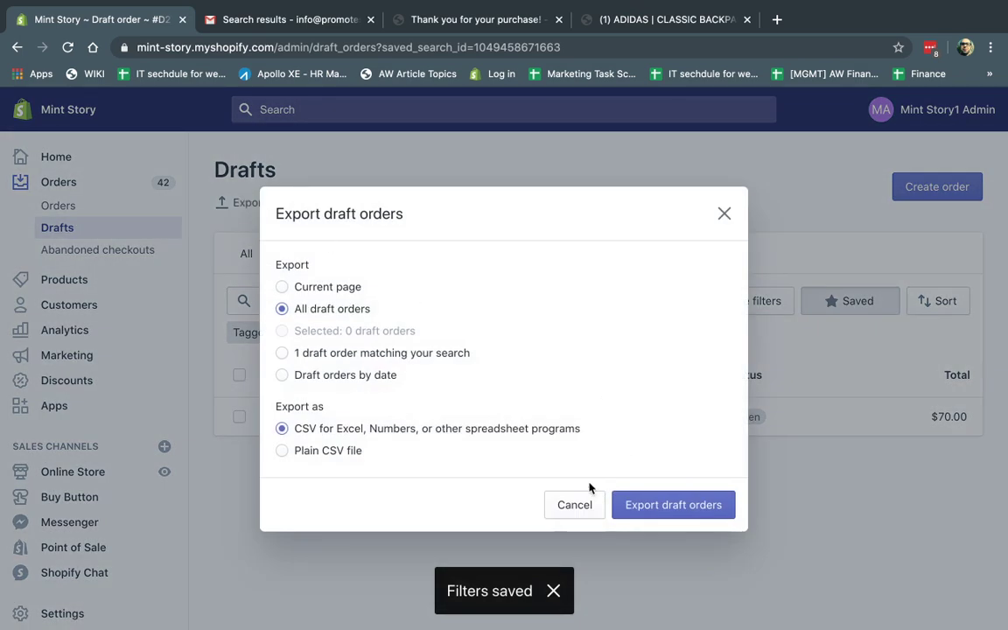
pyautogui.click(583, 504)
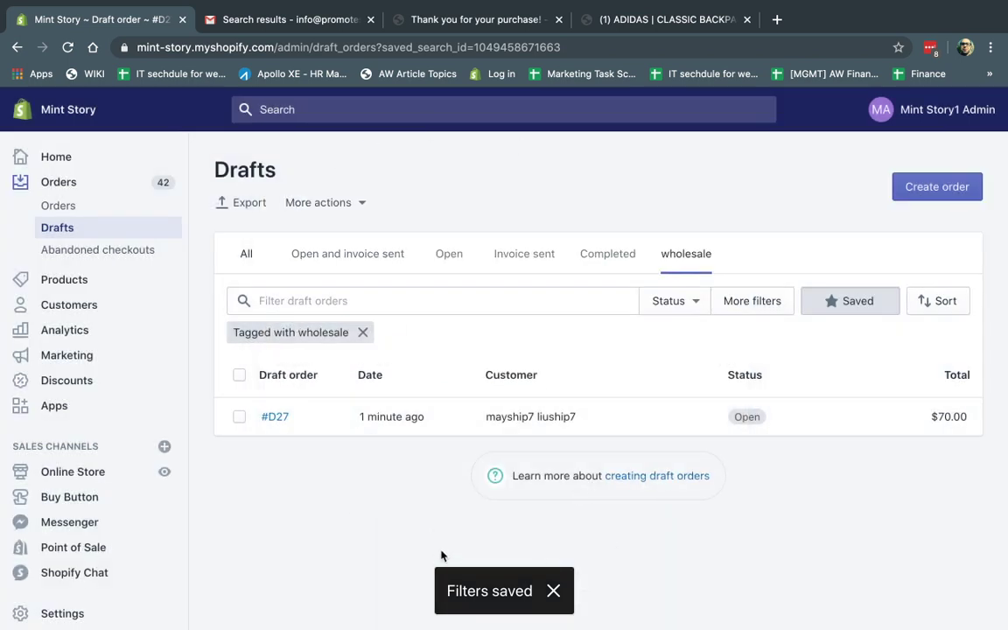
pyautogui.click(346, 202)
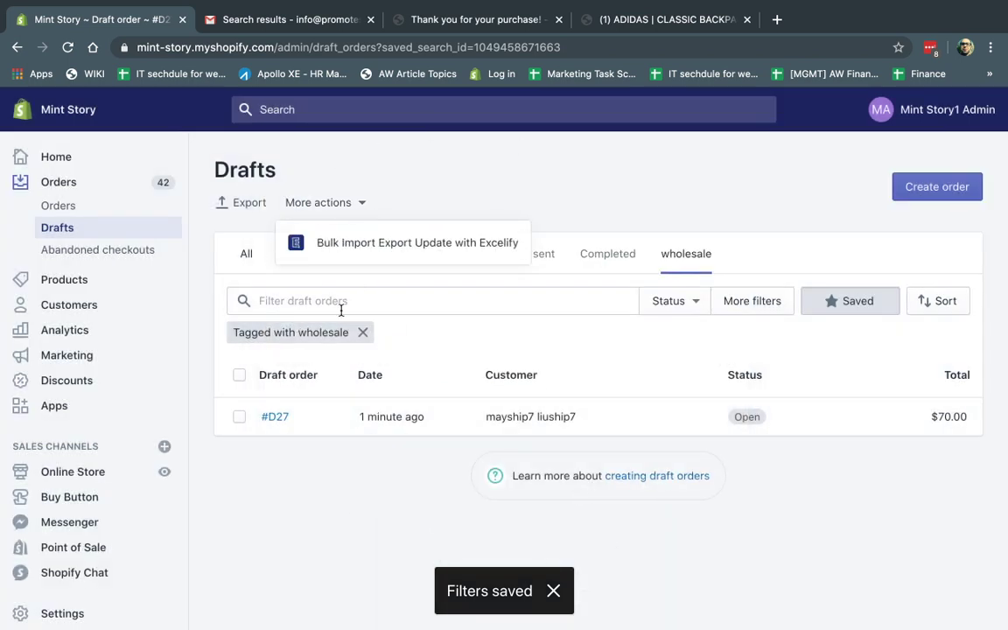
pyautogui.click(534, 204)
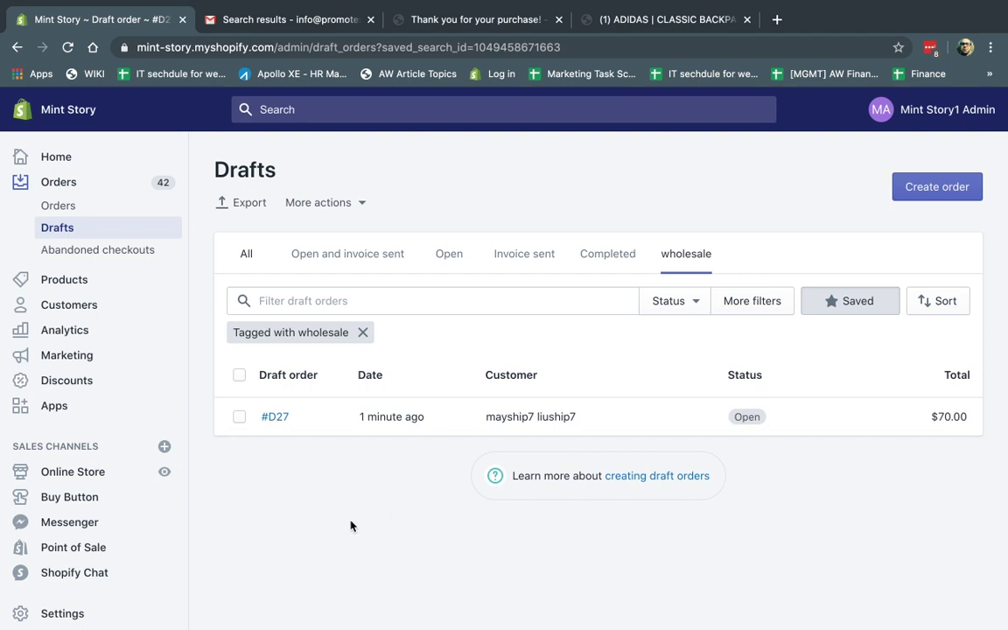
# Step: Go to store Settings and open the Shipping and delivery page
pyautogui.click(63, 613)
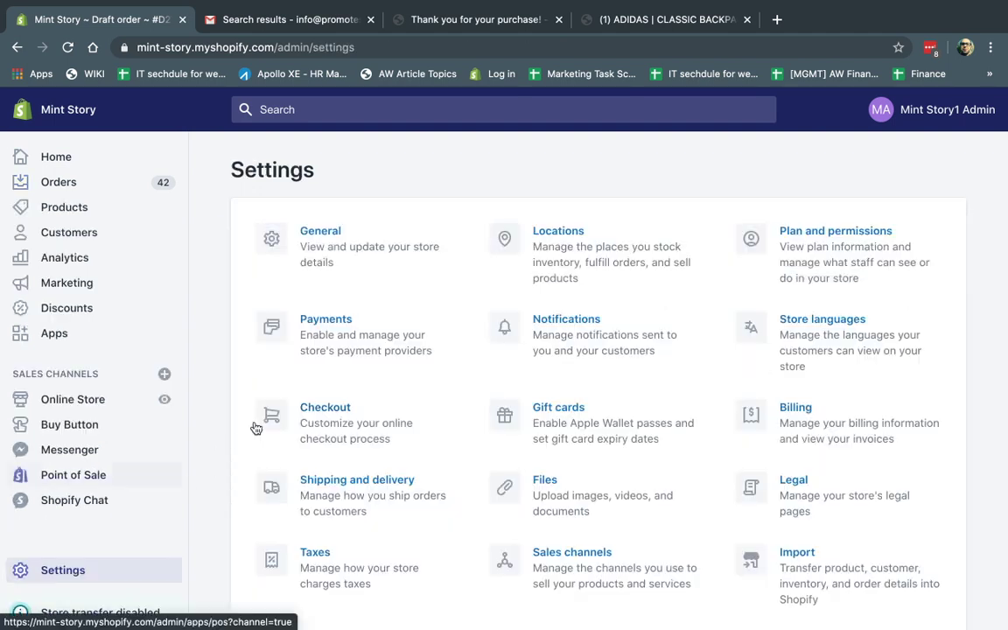
pyautogui.click(408, 482)
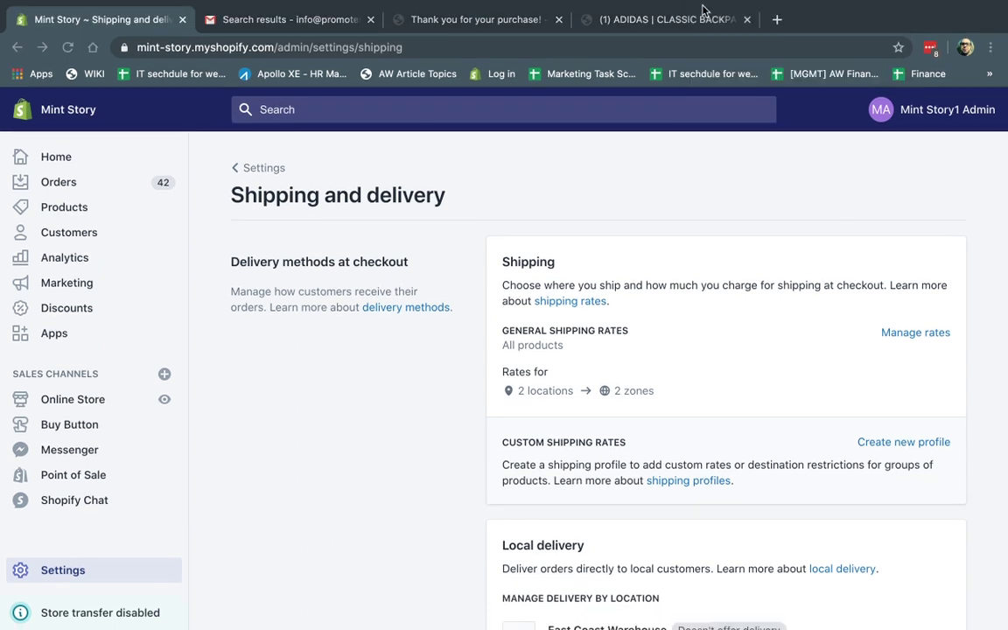
pyautogui.click(700, 9)
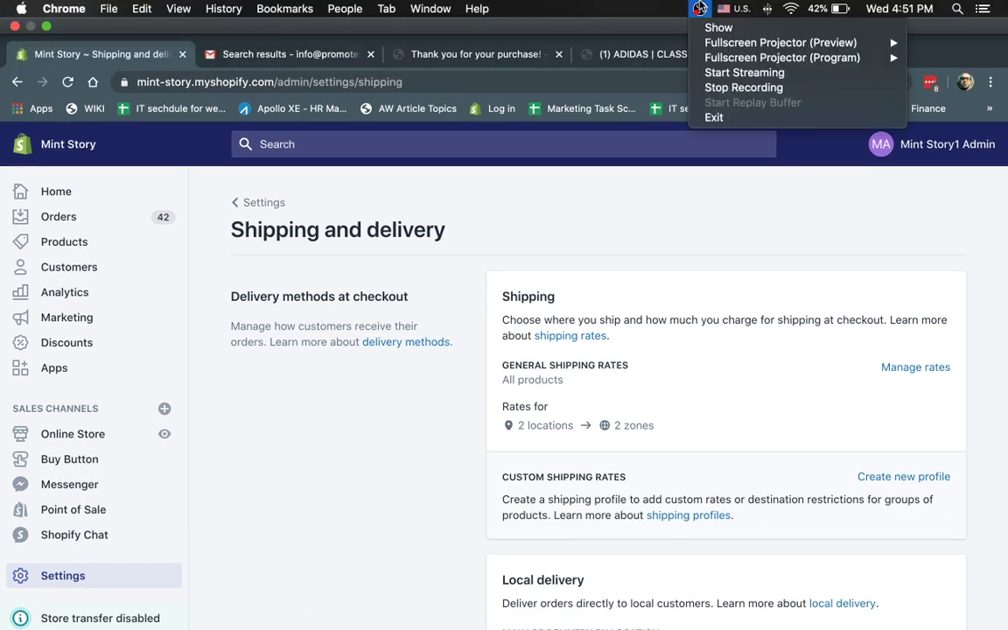